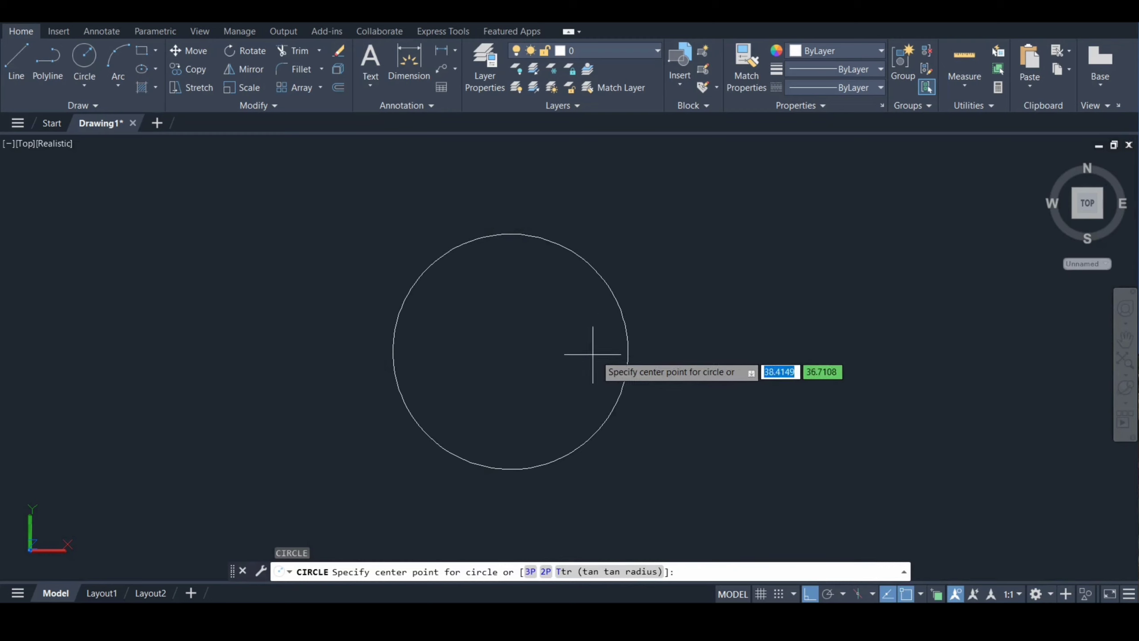
Step: Draw a circle of radius 20 centred on the right quadrant of the large circle
{"action": "left_click", "coordinate": [628, 351]}
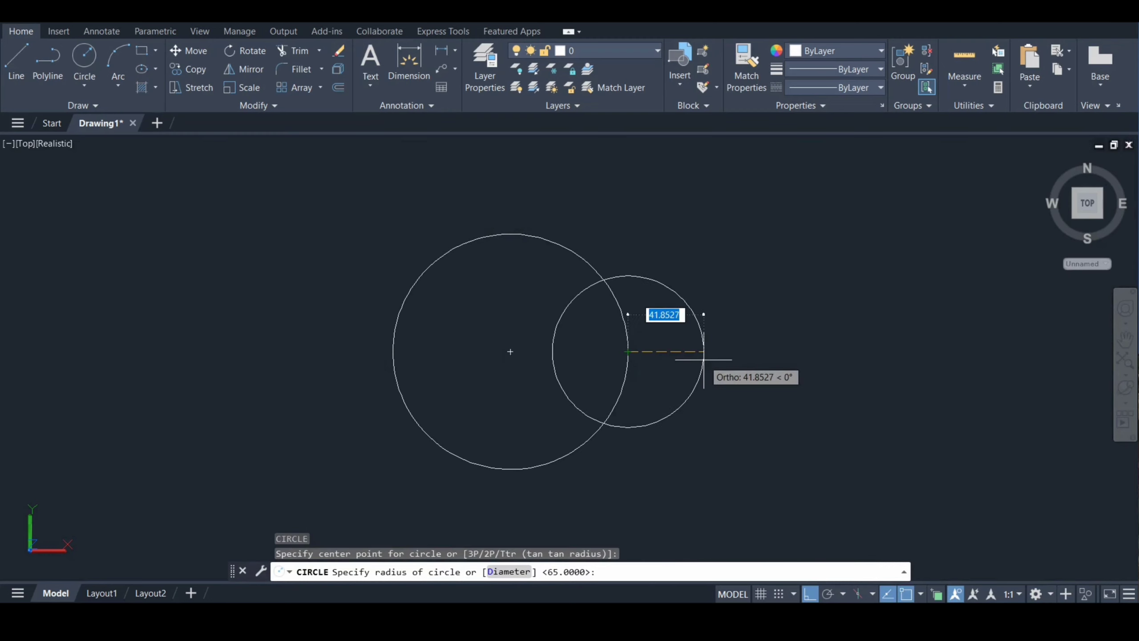
{"action": "type", "text": "20"}
{"action": "key", "text": "Return"}
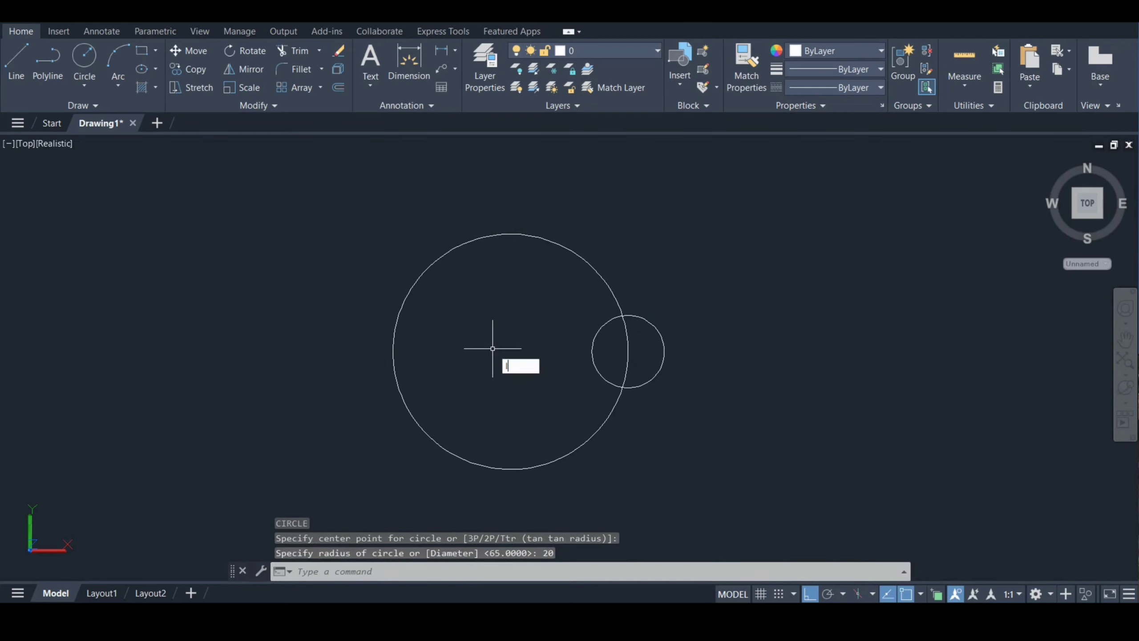
Step: Draw two consecutive horizontal lines, 40 and 70 long, running left from the large circle's left quadrant
{"action": "type", "text": "l"}
{"action": "key", "text": "Return"}
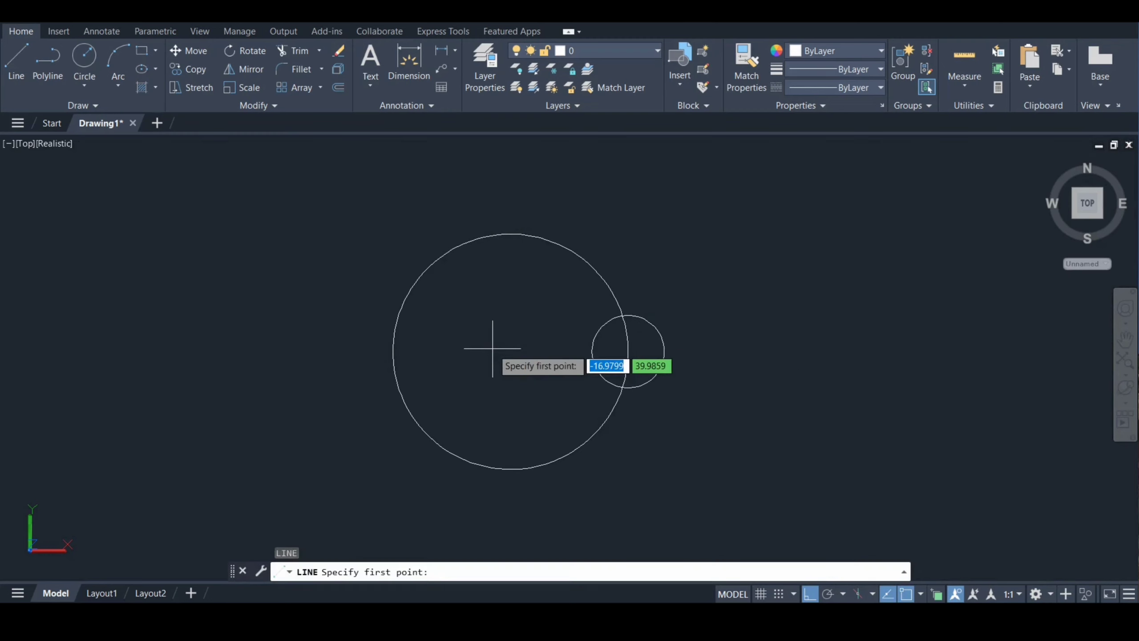
{"action": "left_click", "coordinate": [394, 352]}
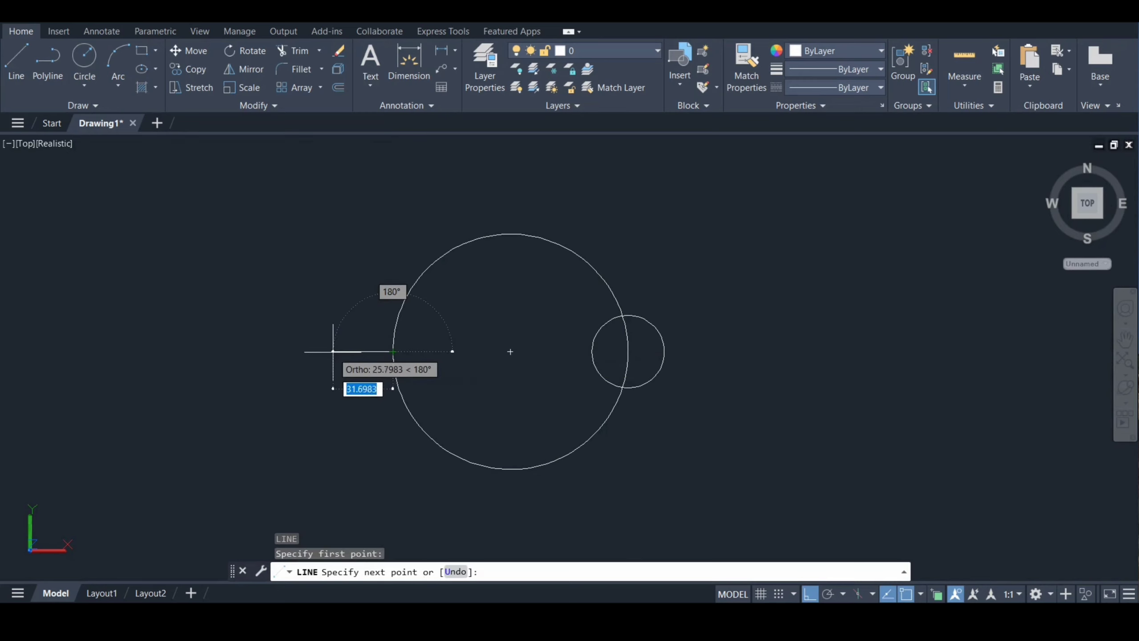
{"action": "type", "text": "40"}
{"action": "key", "text": "Return"}
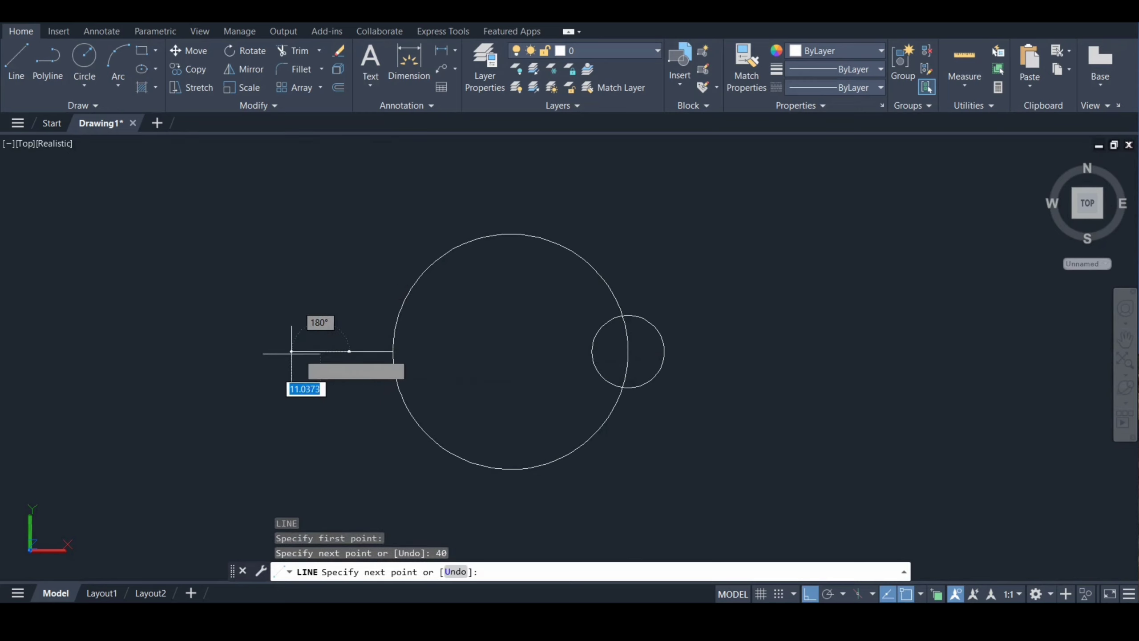
{"action": "type", "text": "70"}
{"action": "key", "text": "Return"}
{"action": "key", "text": "Escape"}
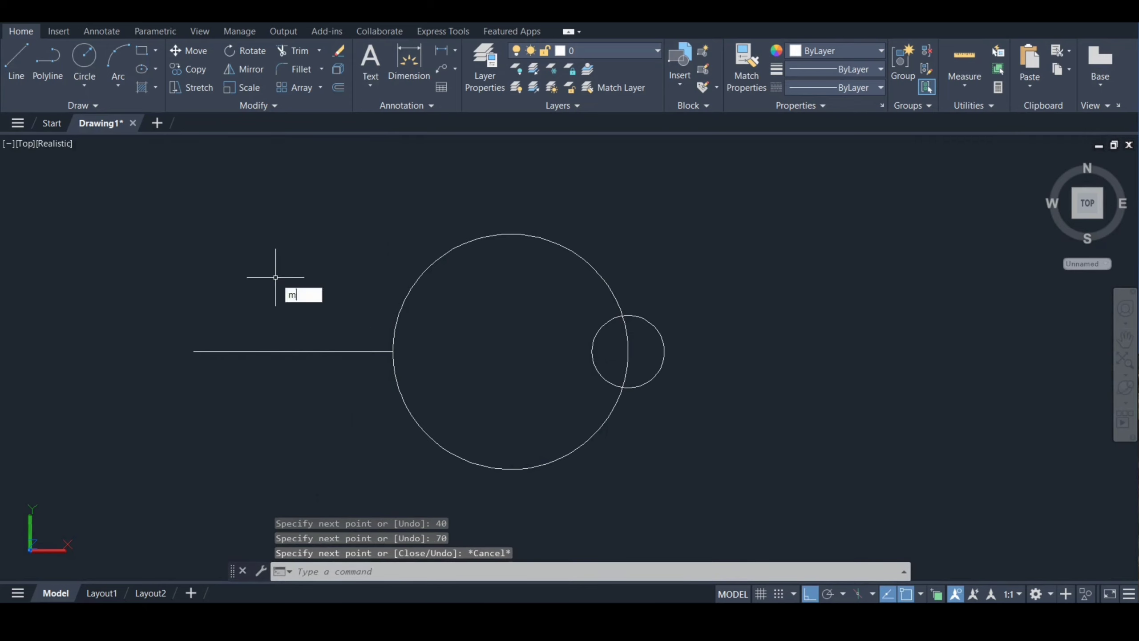
Step: Move both lines from the midpoint of the 40-long line onto the large circle's left quadrant
{"action": "type", "text": "m"}
{"action": "key", "text": "Return"}
{"action": "left_click", "coordinate": [252, 351]}
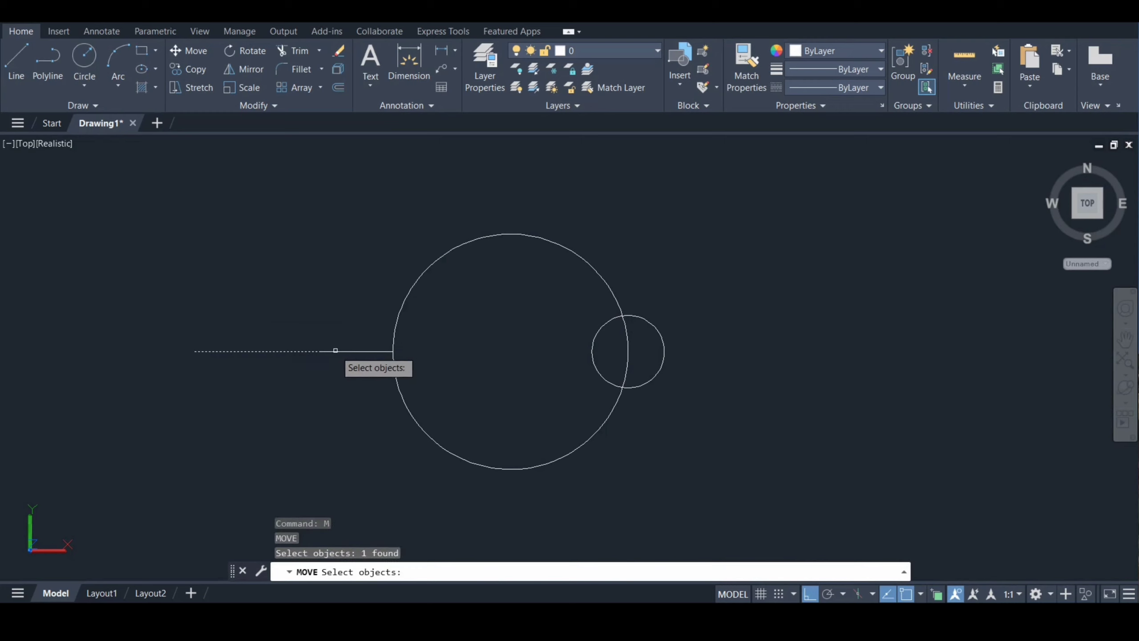
{"action": "left_click", "coordinate": [338, 351]}
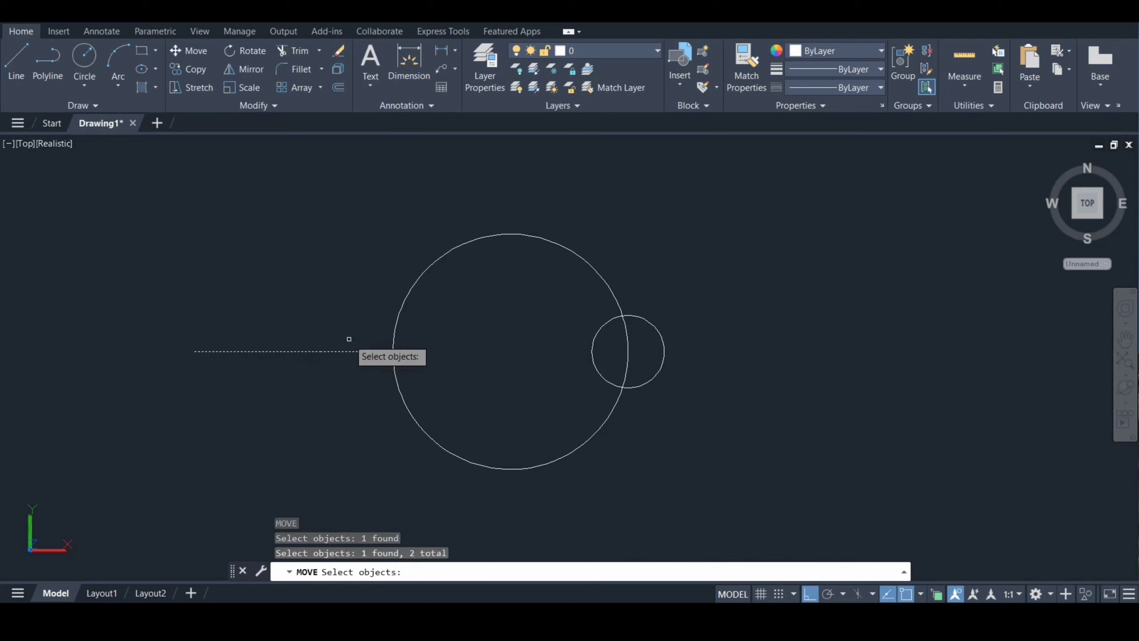
{"action": "key", "text": "Return"}
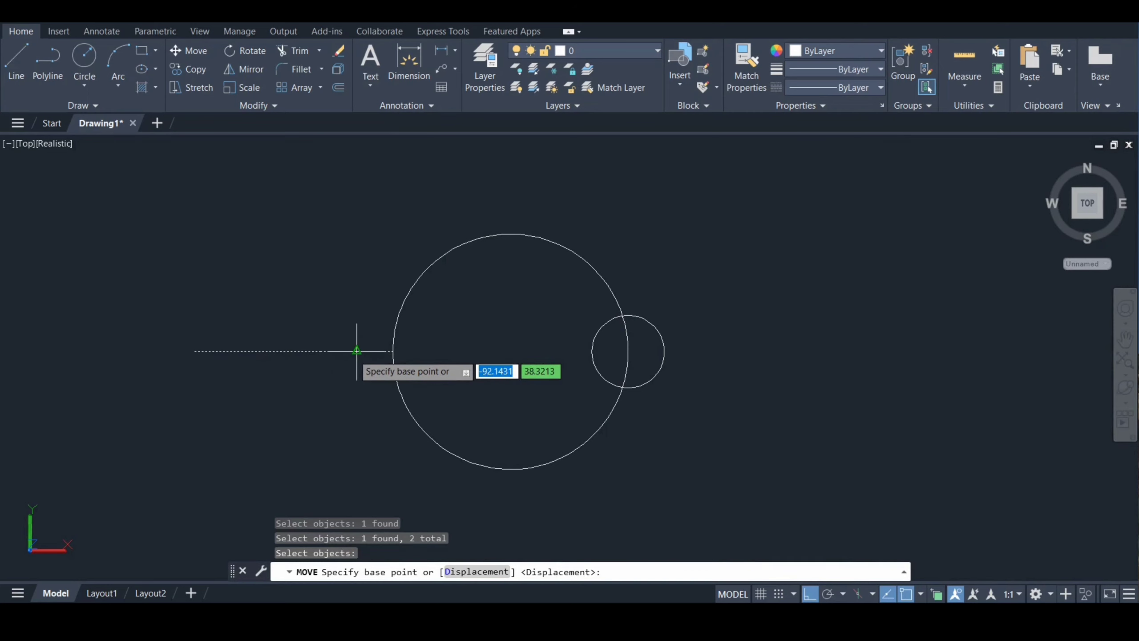
{"action": "left_click", "coordinate": [357, 351]}
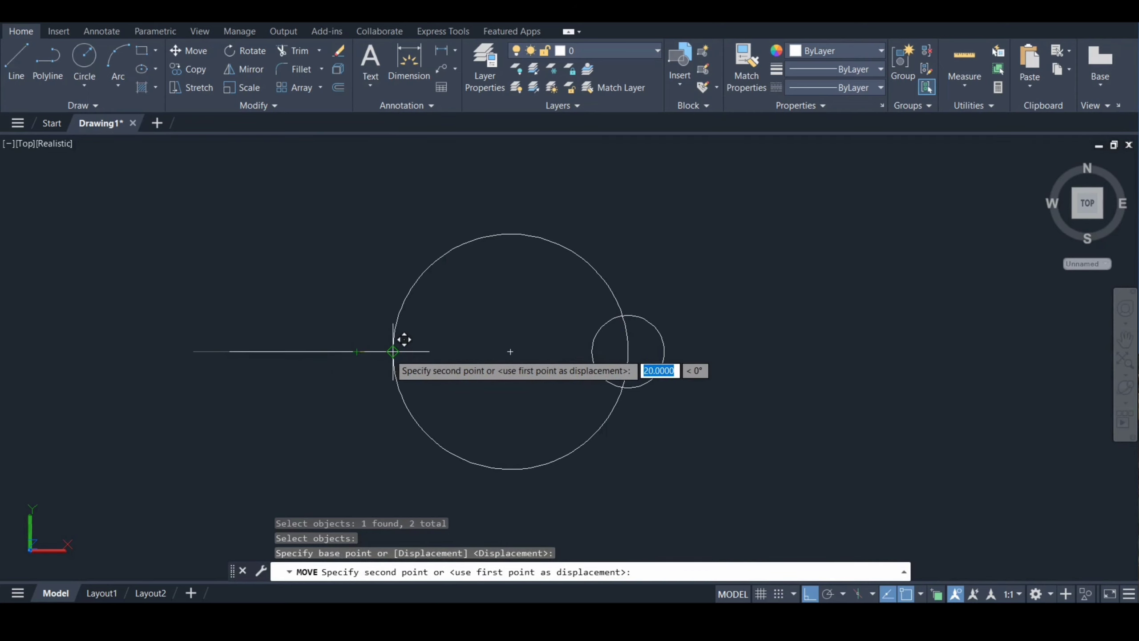
{"action": "left_click", "coordinate": [393, 351]}
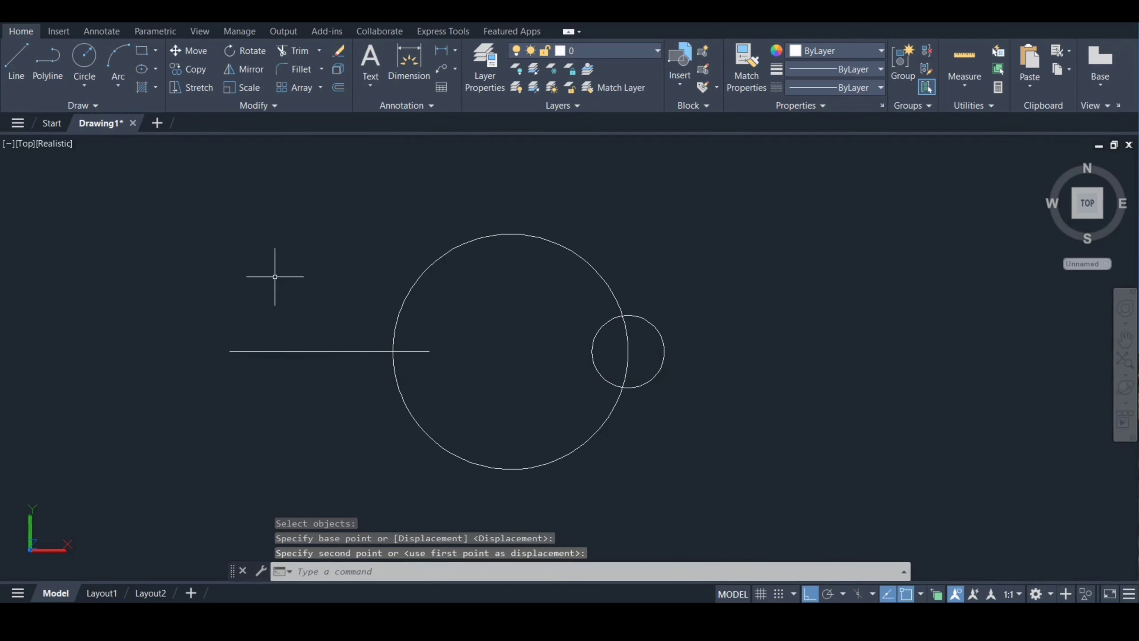
Step: Draw a circle of radius 45 centred on the large circle's left quadrant
{"action": "type", "text": "c"}
{"action": "key", "text": "Return"}
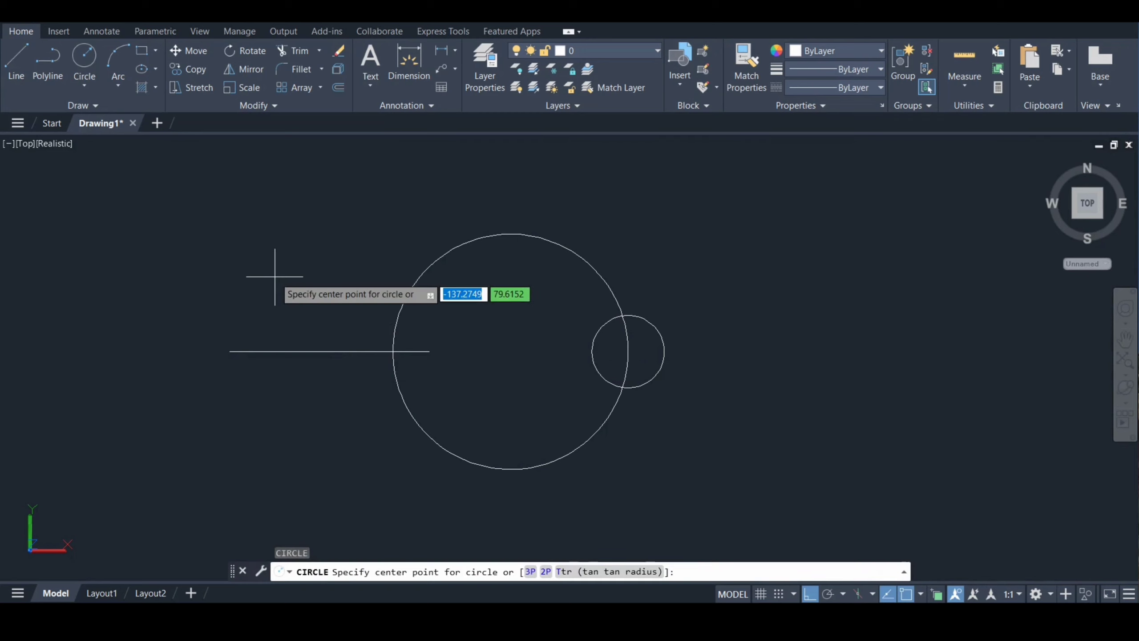
{"action": "left_click", "coordinate": [392, 351]}
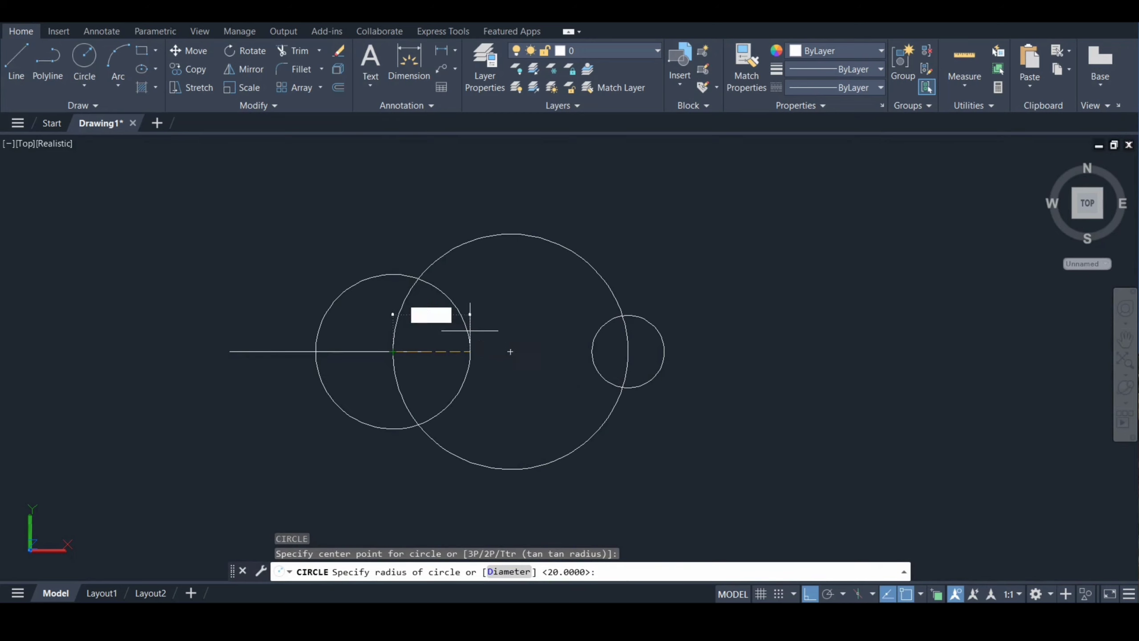
{"action": "left_click", "coordinate": [470, 331]}
{"action": "key", "text": "Return"}
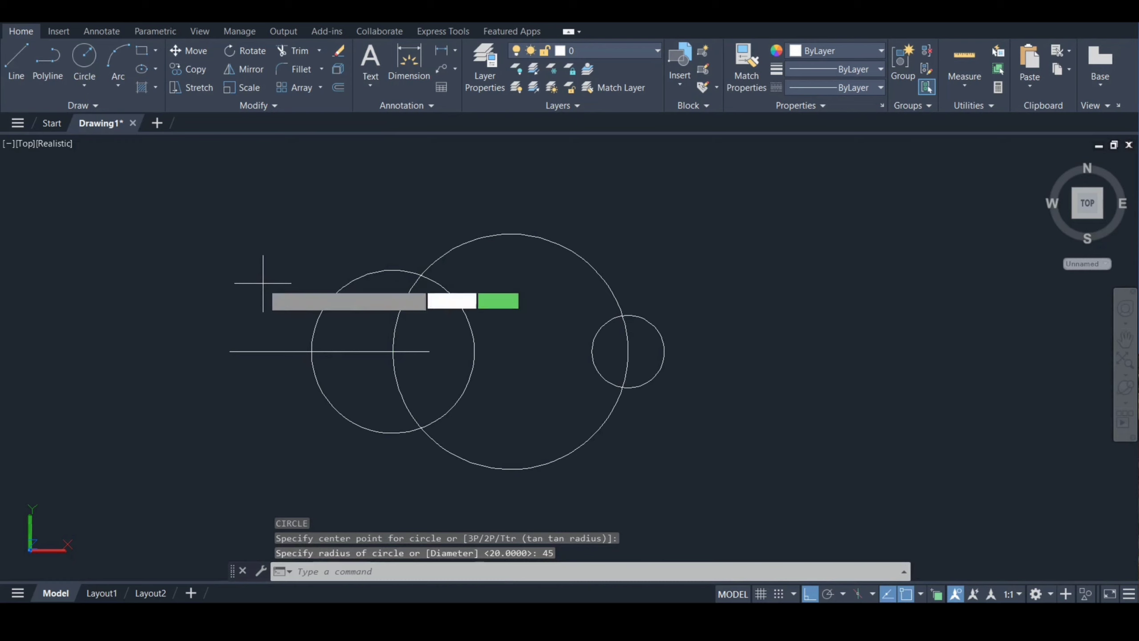
Step: Draw a circle of radius 20 centred on the free left end of the 70-long line
{"action": "left_click", "coordinate": [230, 352]}
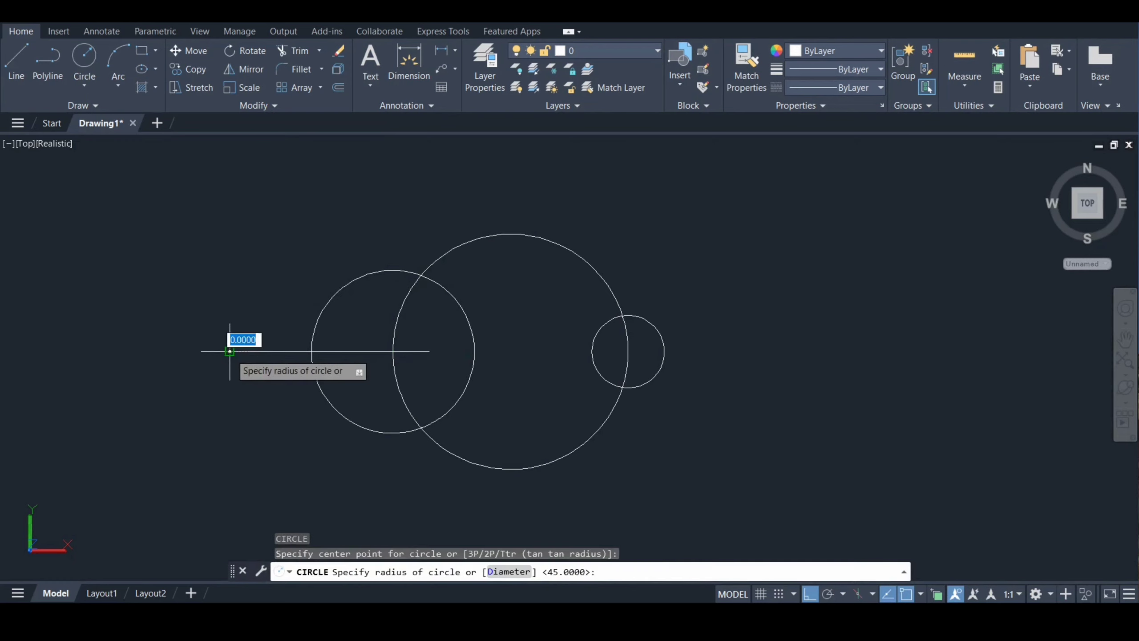
{"action": "type", "text": "20"}
{"action": "key", "text": "Return"}
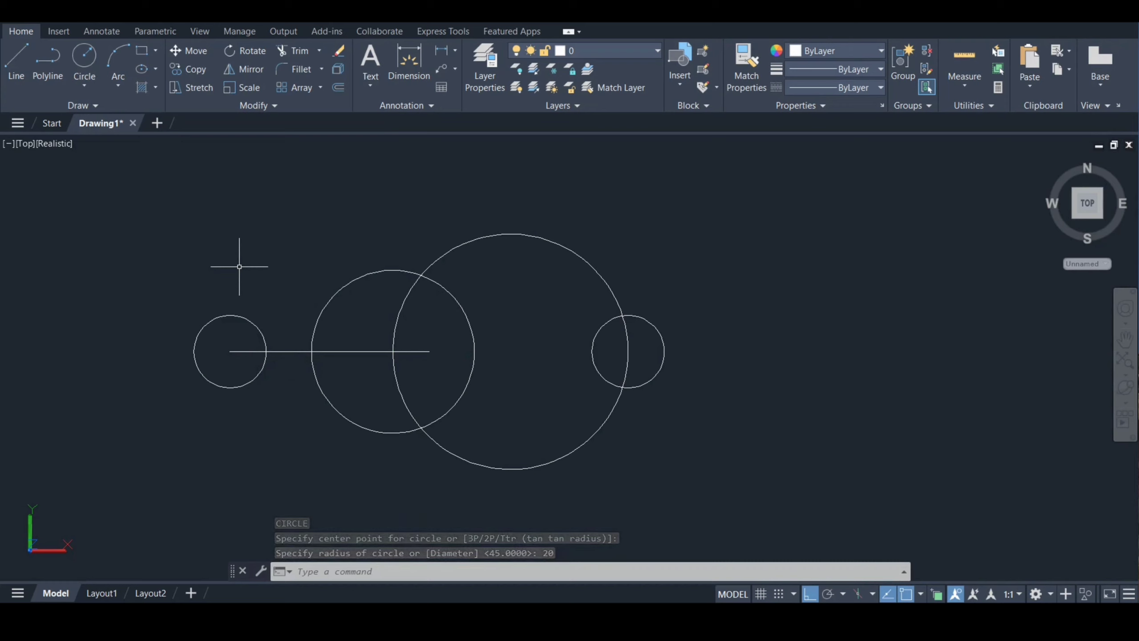
Step: Sweep the radius 45 circle along the 40-long line to form the solid collar
{"action": "type", "text": "sw"}
{"action": "key", "text": "Return"}
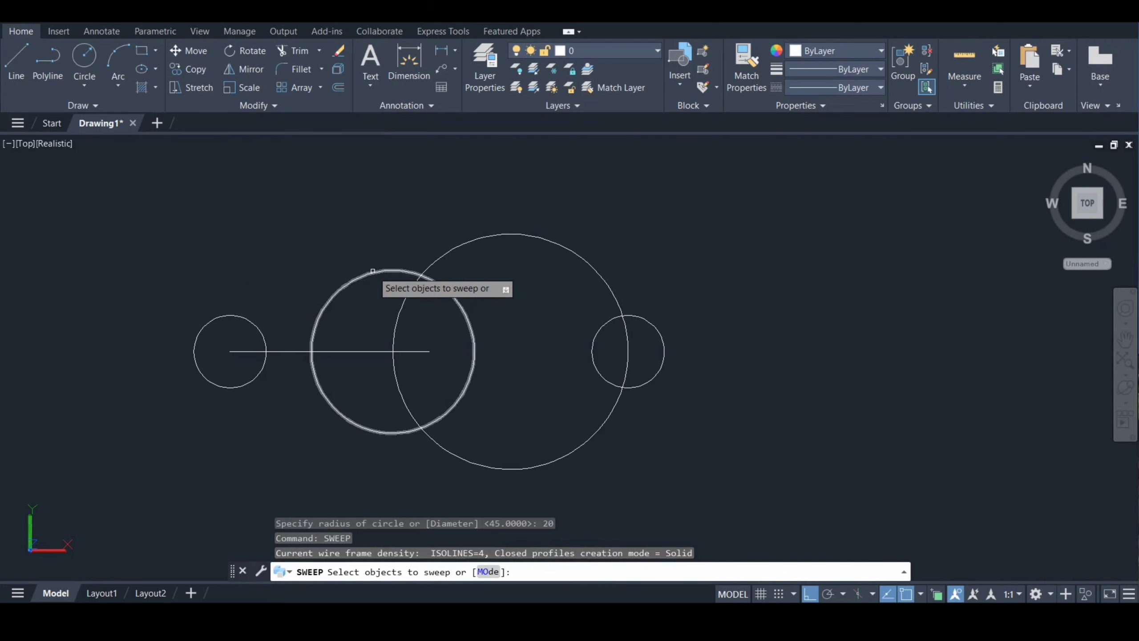
{"action": "left_click", "coordinate": [376, 271]}
{"action": "key", "text": "Return"}
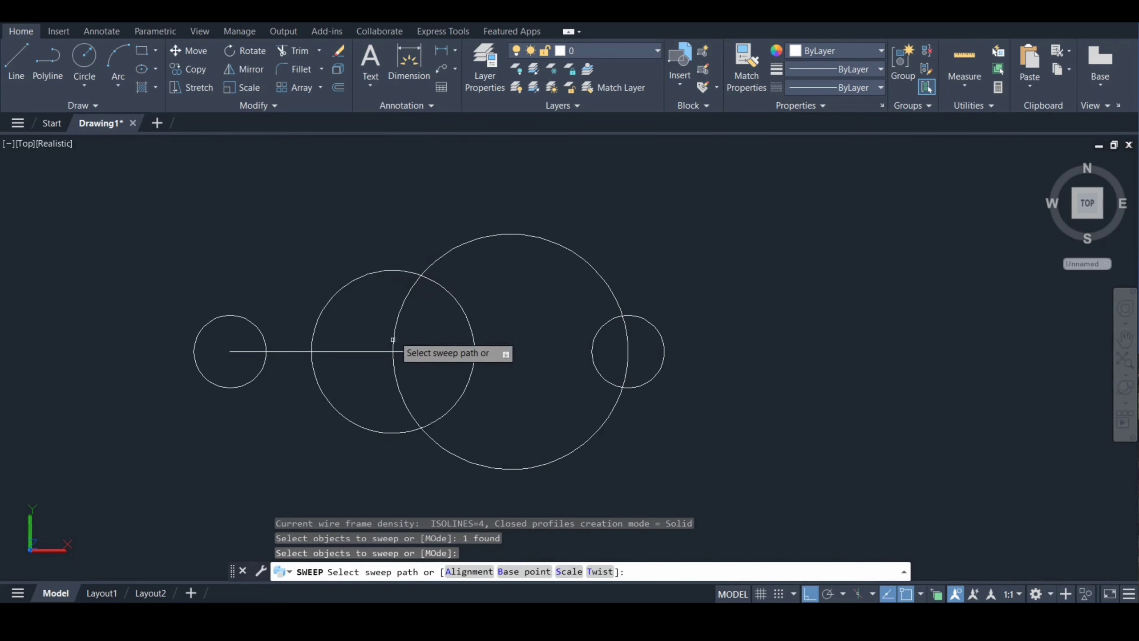
{"action": "left_click", "coordinate": [382, 353]}
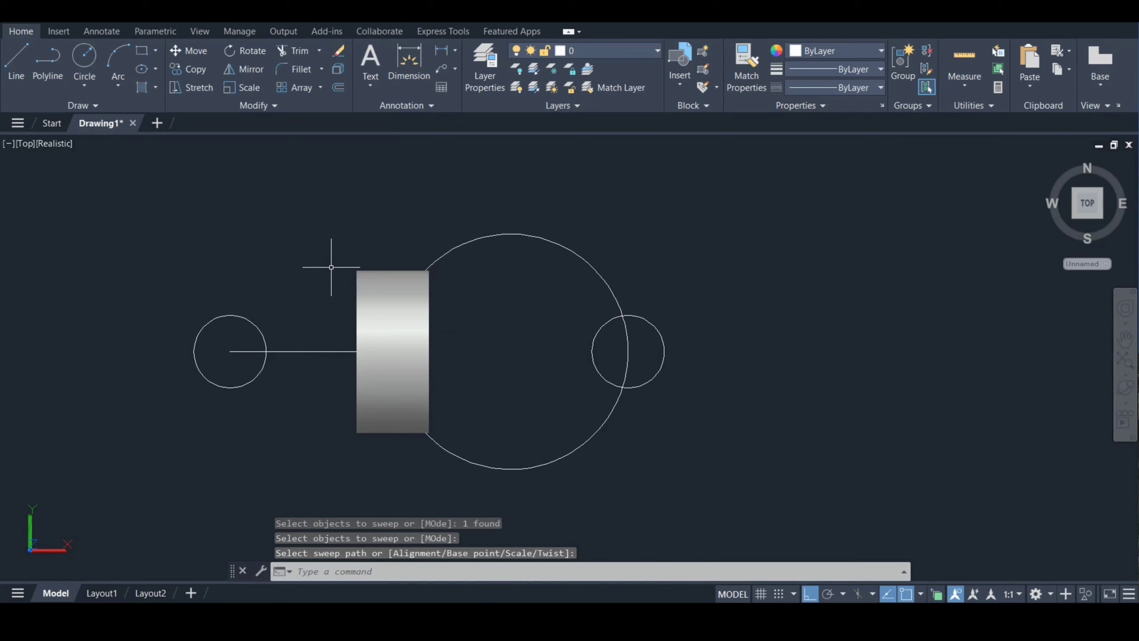
{"action": "type", "text": "sweep"}
{"action": "key", "text": "Return"}
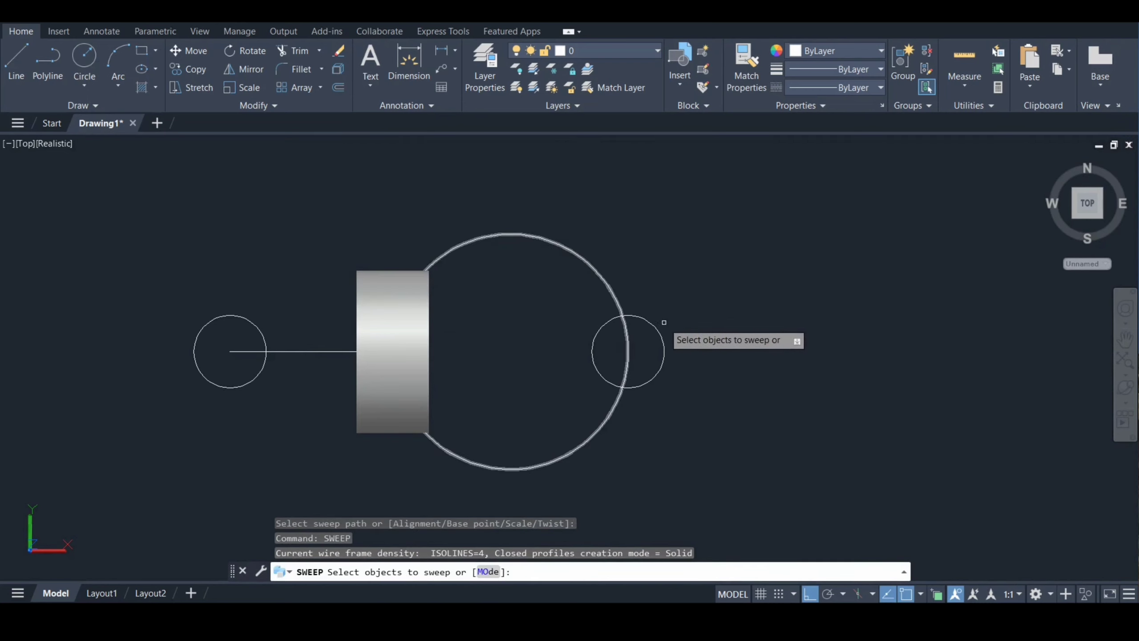
{"action": "key", "text": "Escape"}
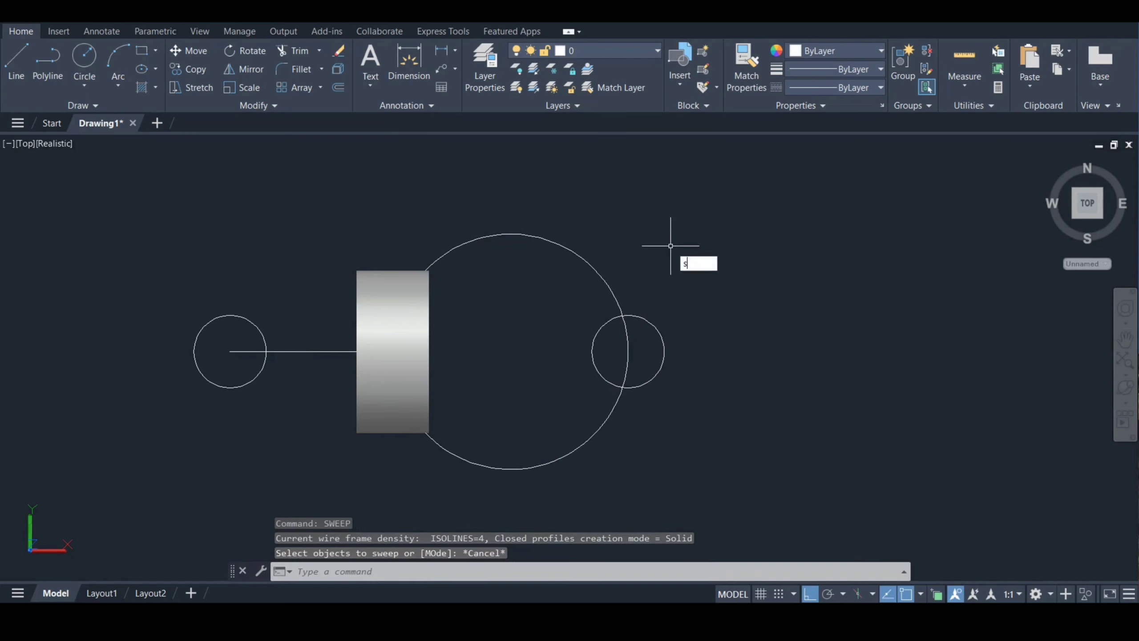
Step: Sweep the small circle on the right along the large circle to form the solid ring
{"action": "key", "text": "Return"}
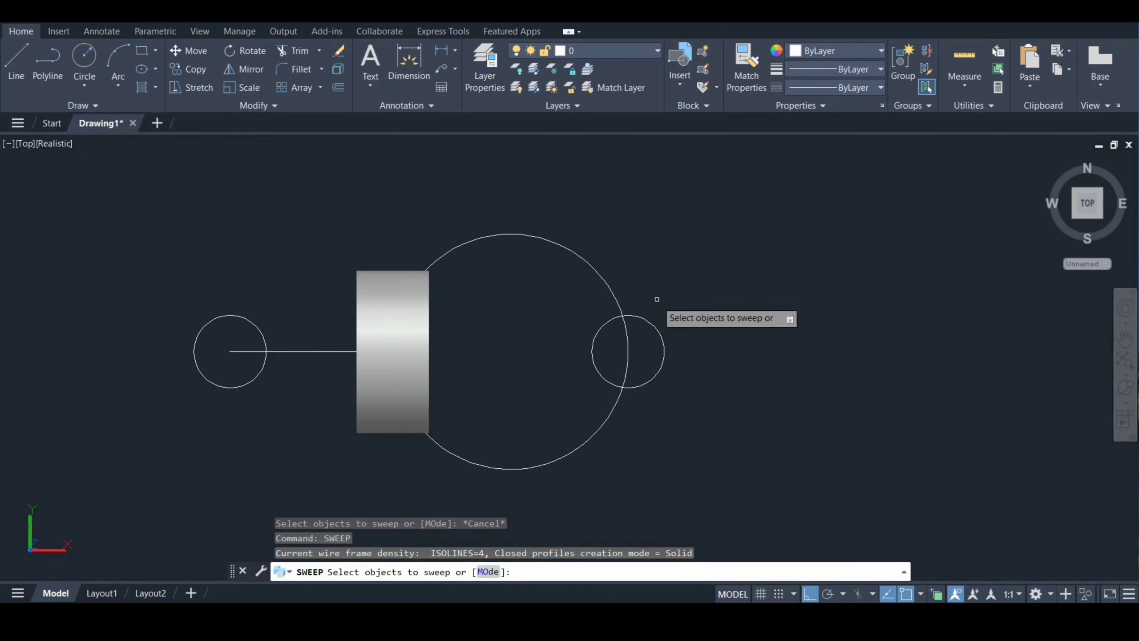
{"action": "left_click", "coordinate": [650, 326]}
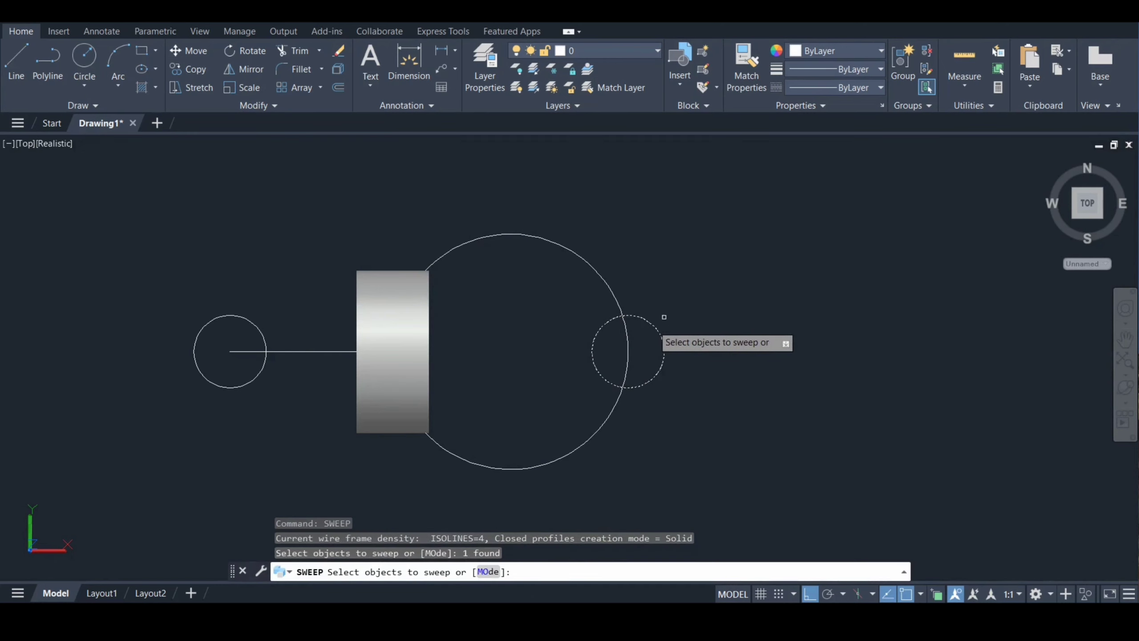
{"action": "key", "text": "Return"}
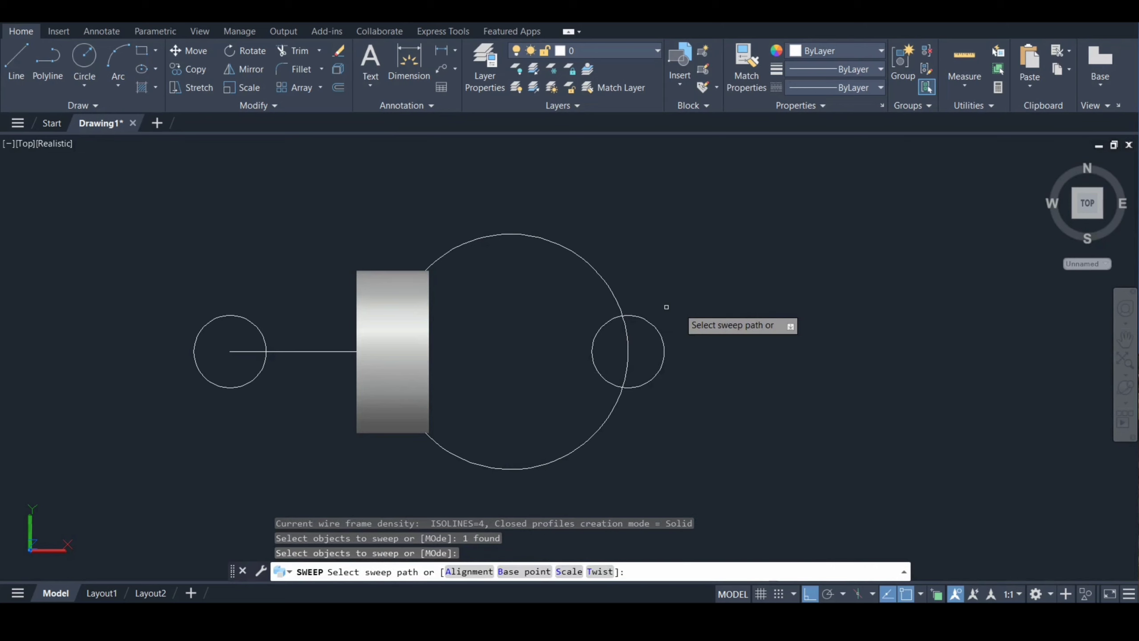
{"action": "left_click", "coordinate": [594, 268]}
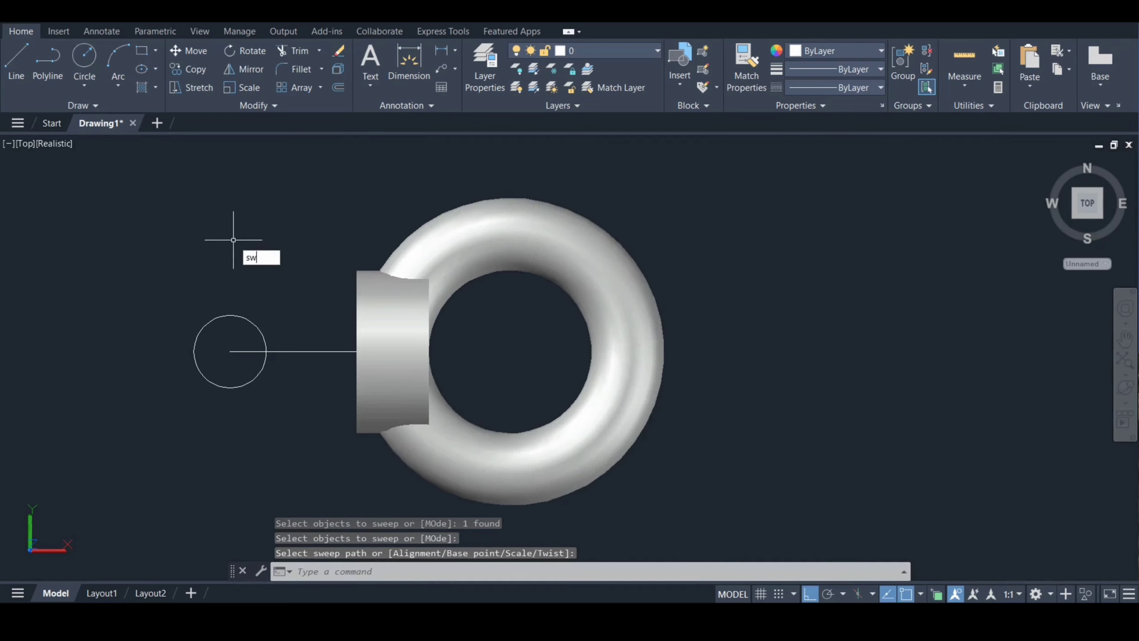
Step: Sweep the small circle on the left along the 70-long line to form the solid shank
{"action": "key", "text": "Return"}
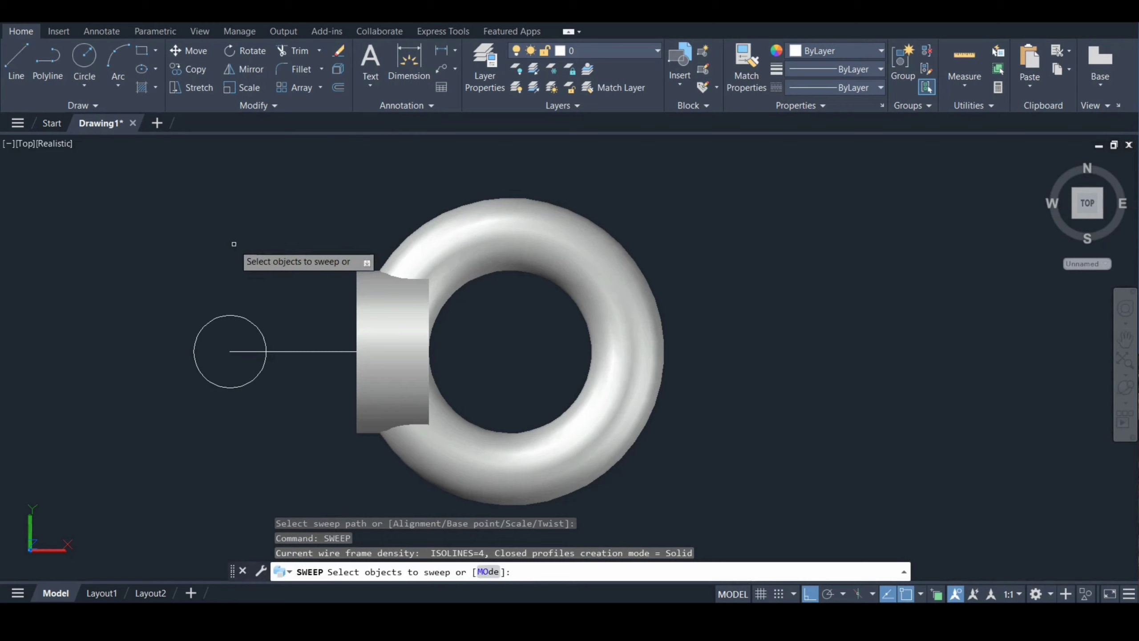
{"action": "left_click", "coordinate": [230, 315]}
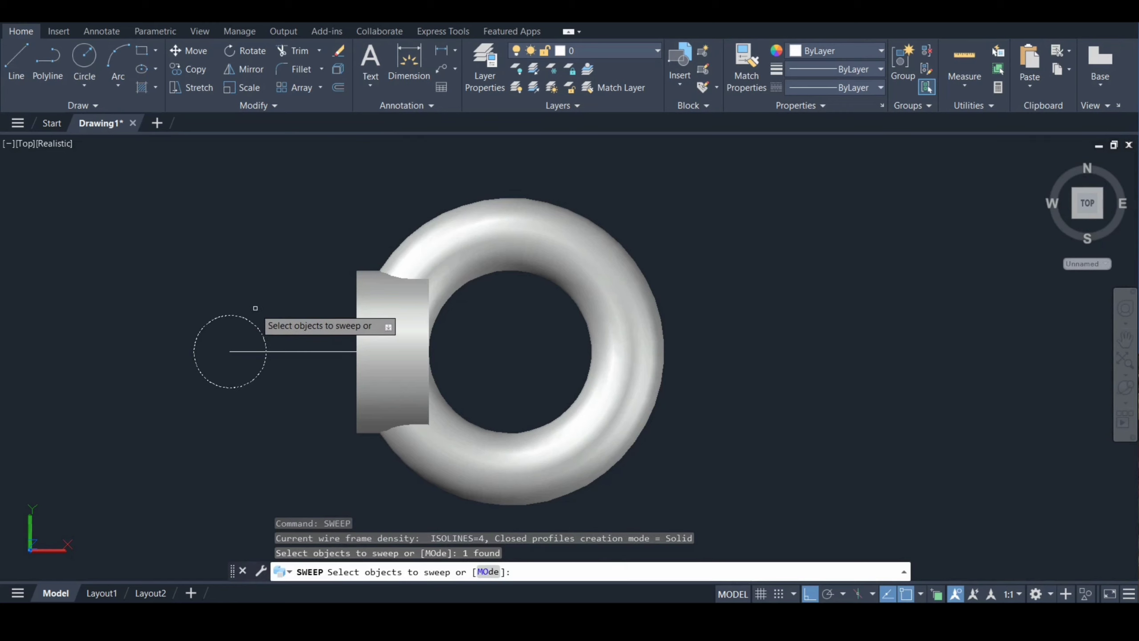
{"action": "key", "text": "Return"}
{"action": "left_click", "coordinate": [285, 349]}
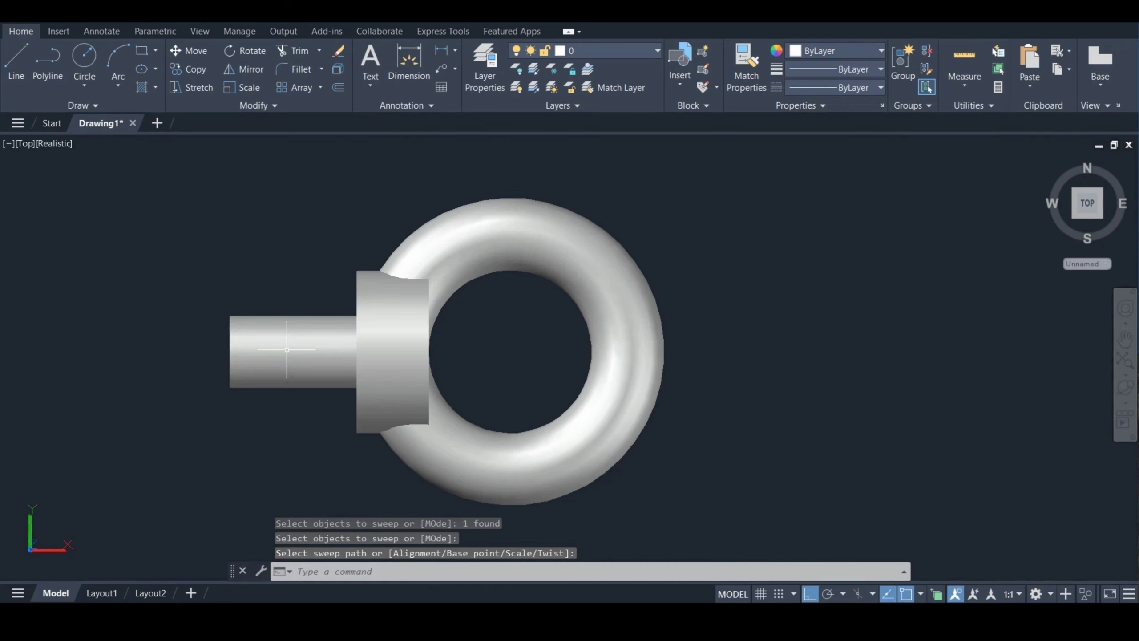
Step: Chamfer the collar's circular edge on the ring side with both chamfer distances set to 20
{"action": "left_click", "coordinate": [1125, 386]}
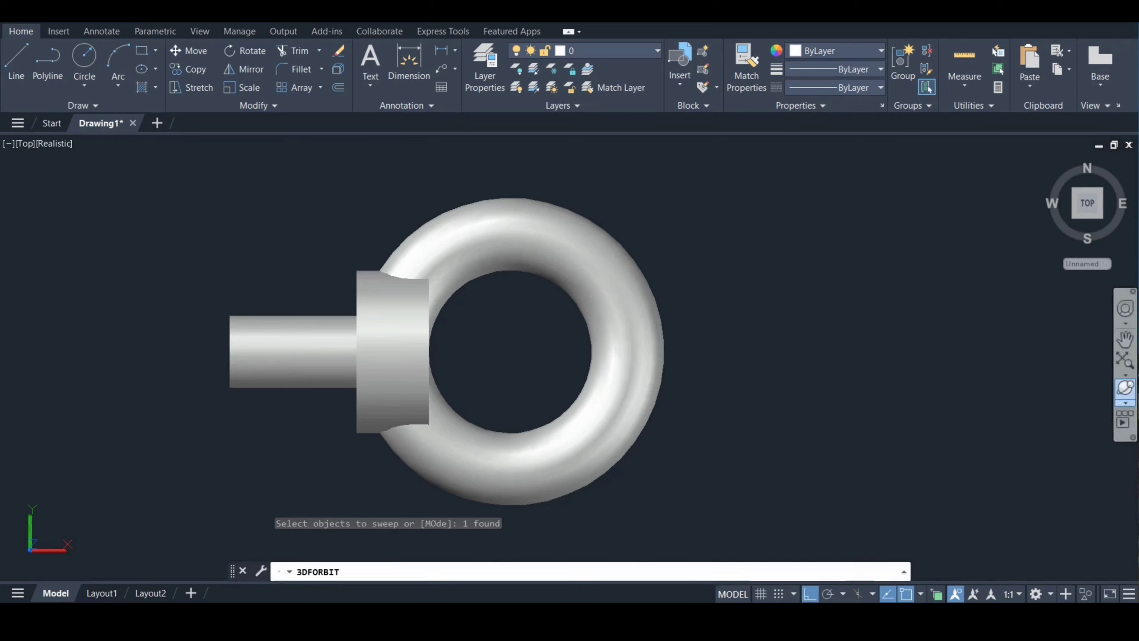
{"action": "left_click_drag", "start_coordinate": [615, 399], "coordinate": [506, 321]}
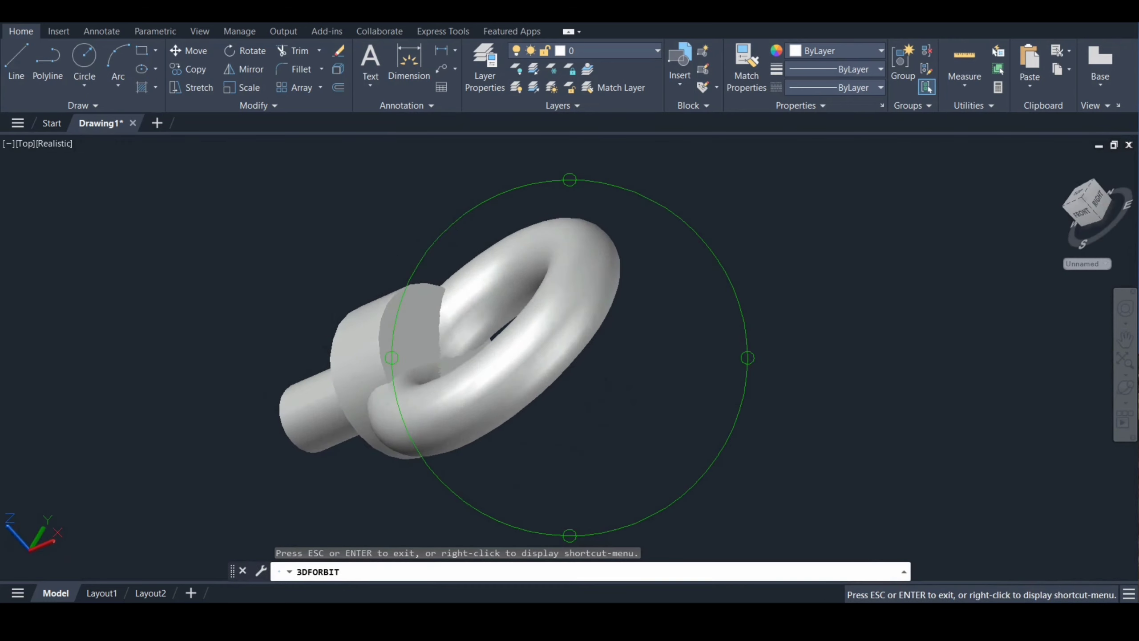
{"action": "left_click_drag", "start_coordinate": [583, 382], "coordinate": [475, 297]}
{"action": "key", "text": "Escape"}
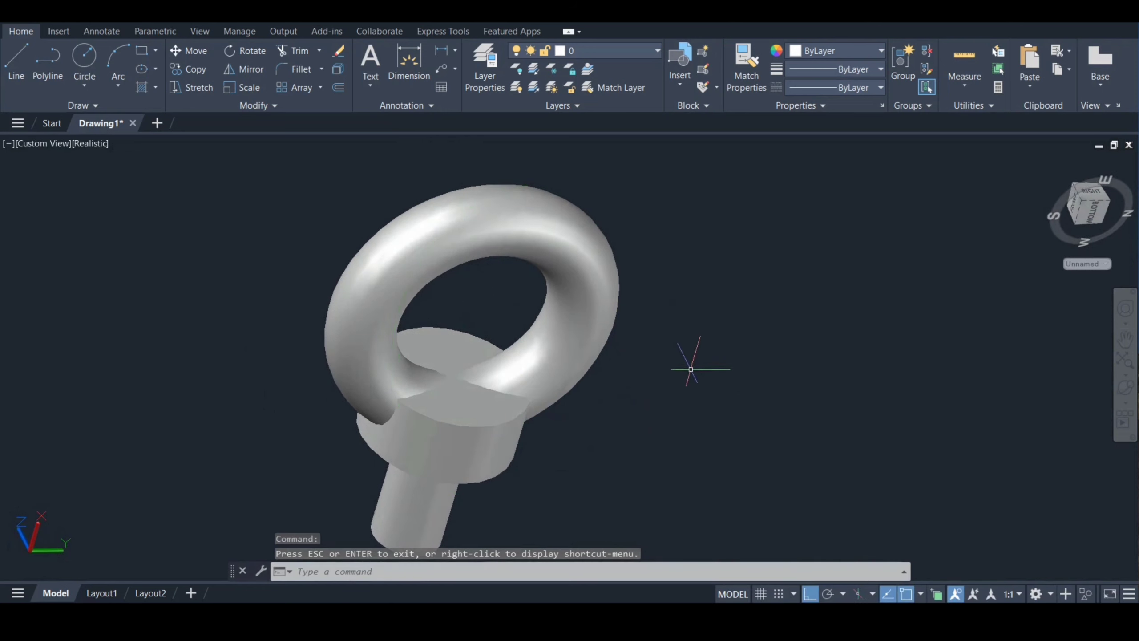
{"action": "key", "text": "Down"}
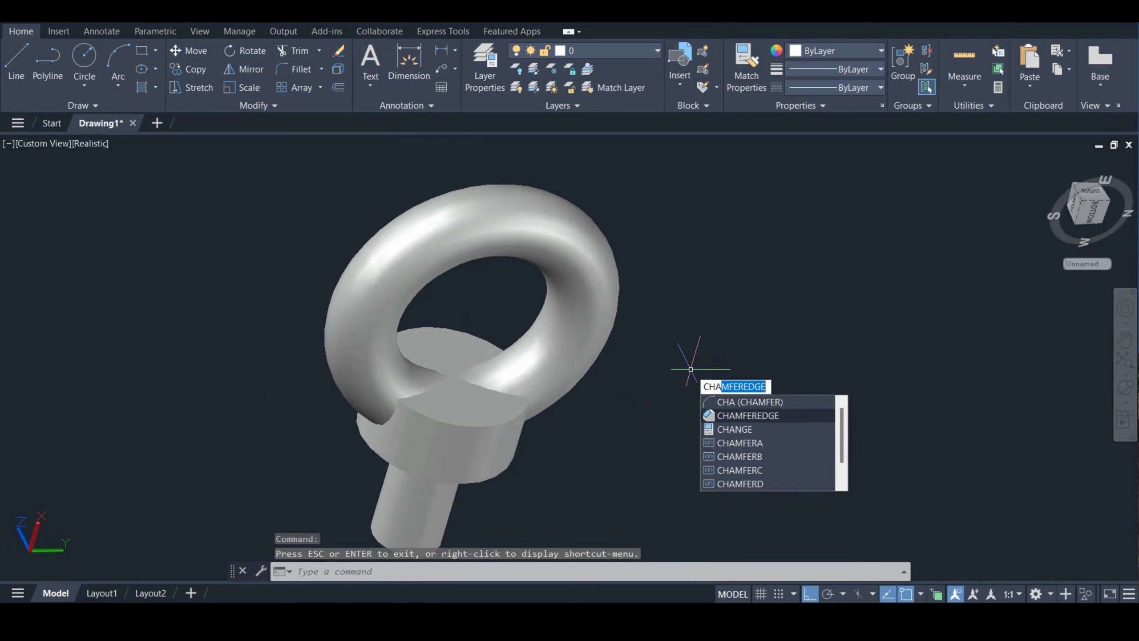
{"action": "key", "text": "Return"}
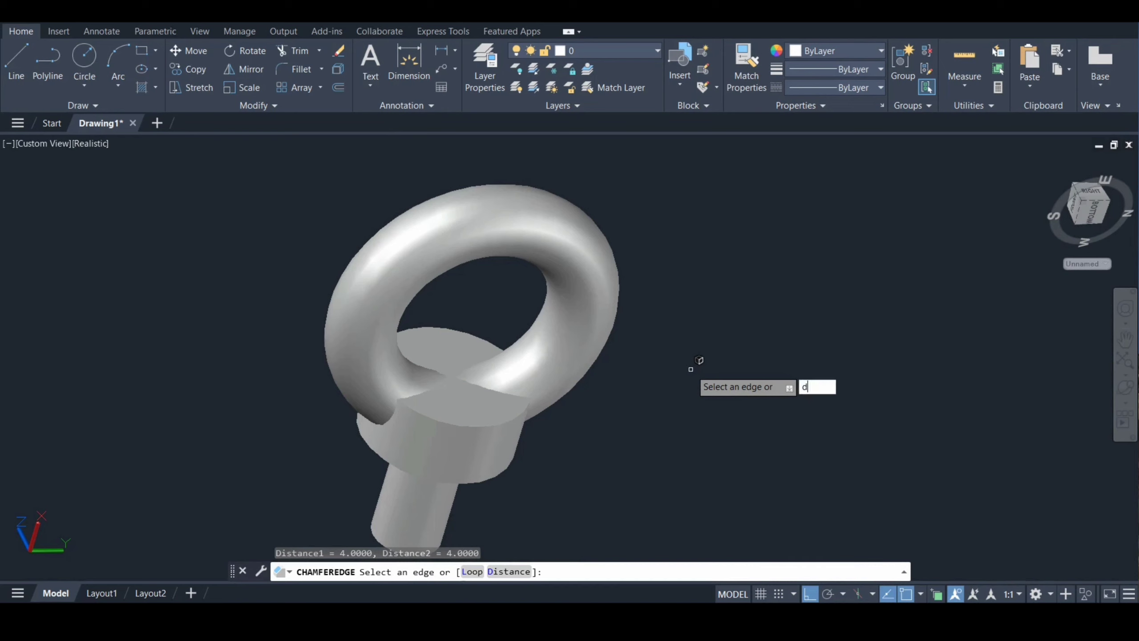
{"action": "key", "text": "Return"}
{"action": "key", "text": "Return"}
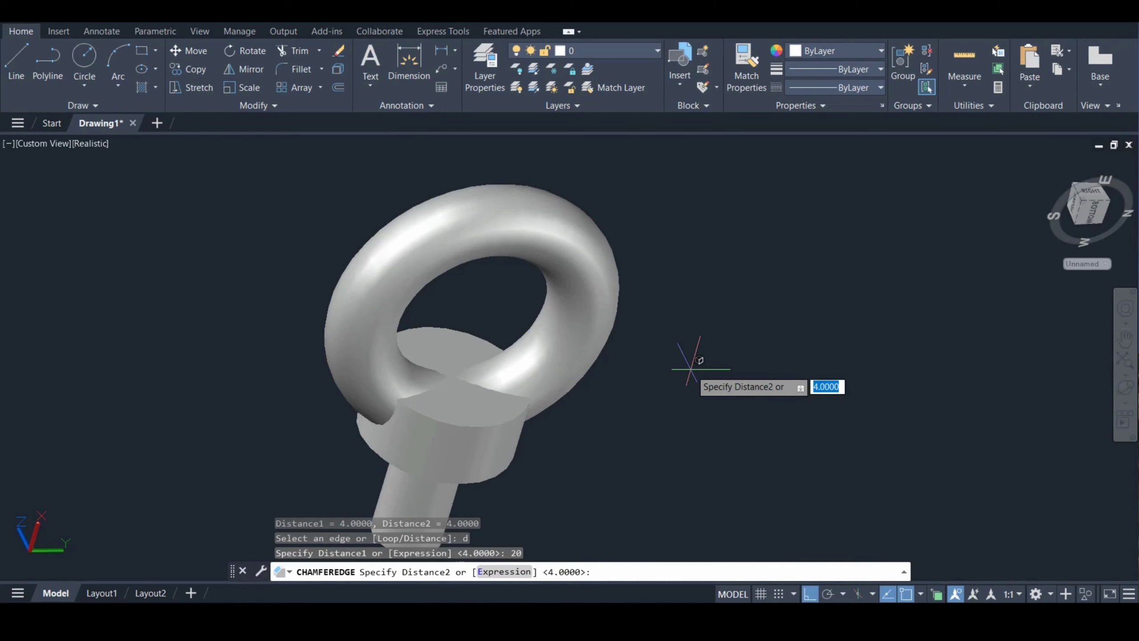
{"action": "key", "text": "Return"}
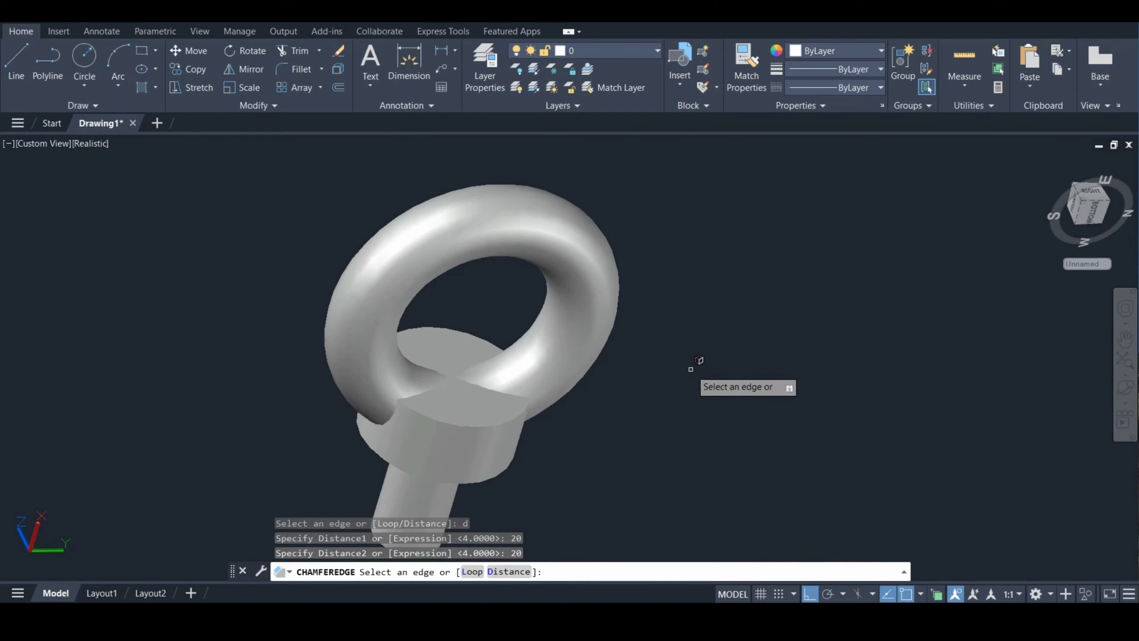
{"action": "left_click", "coordinate": [476, 425]}
{"action": "key", "text": "Return"}
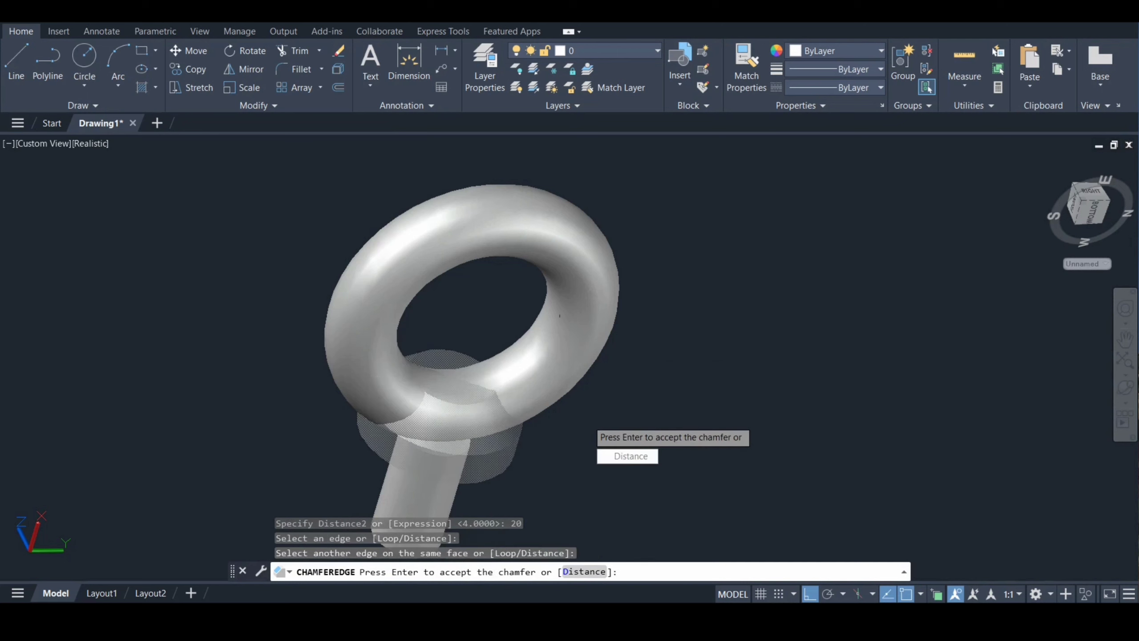
{"action": "key", "text": "Return"}
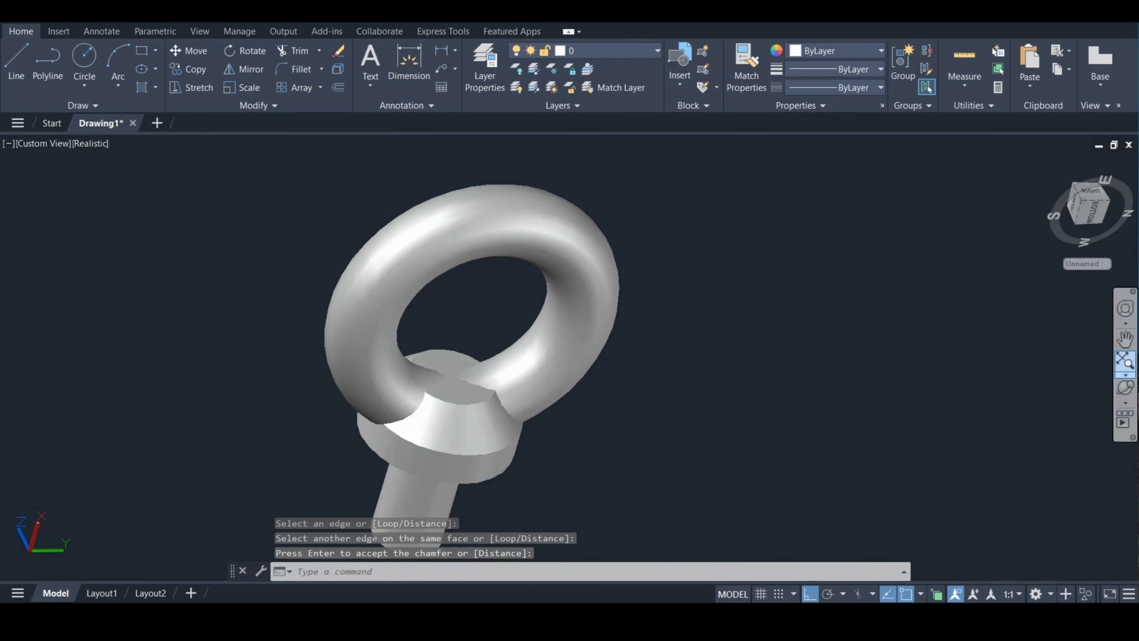
Step: Show the eye bolt in the Bottom view and align the UCS with that view
{"action": "left_click", "coordinate": [1126, 387]}
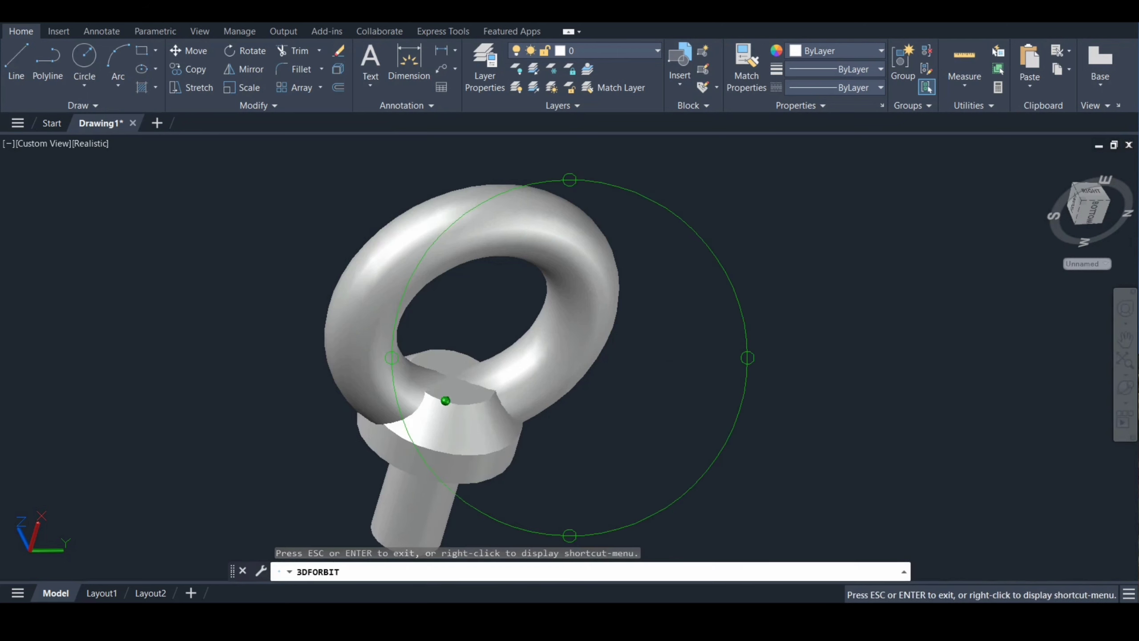
{"action": "left_click_drag", "start_coordinate": [446, 400], "coordinate": [445, 399]}
{"action": "key", "text": "Escape"}
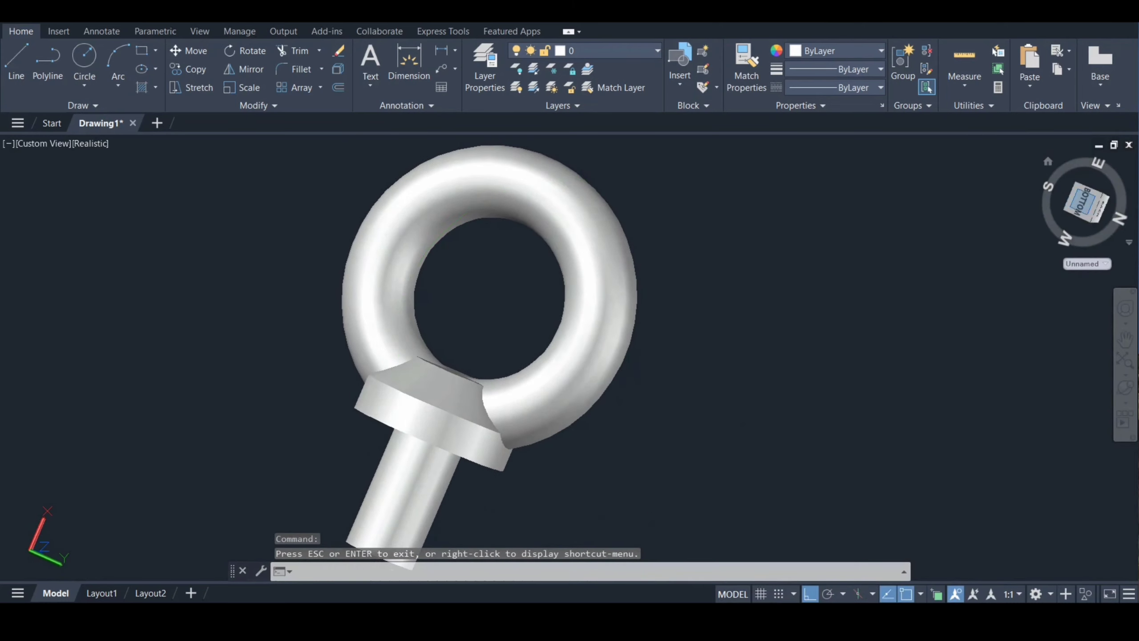
{"action": "left_click", "coordinate": [1070, 199]}
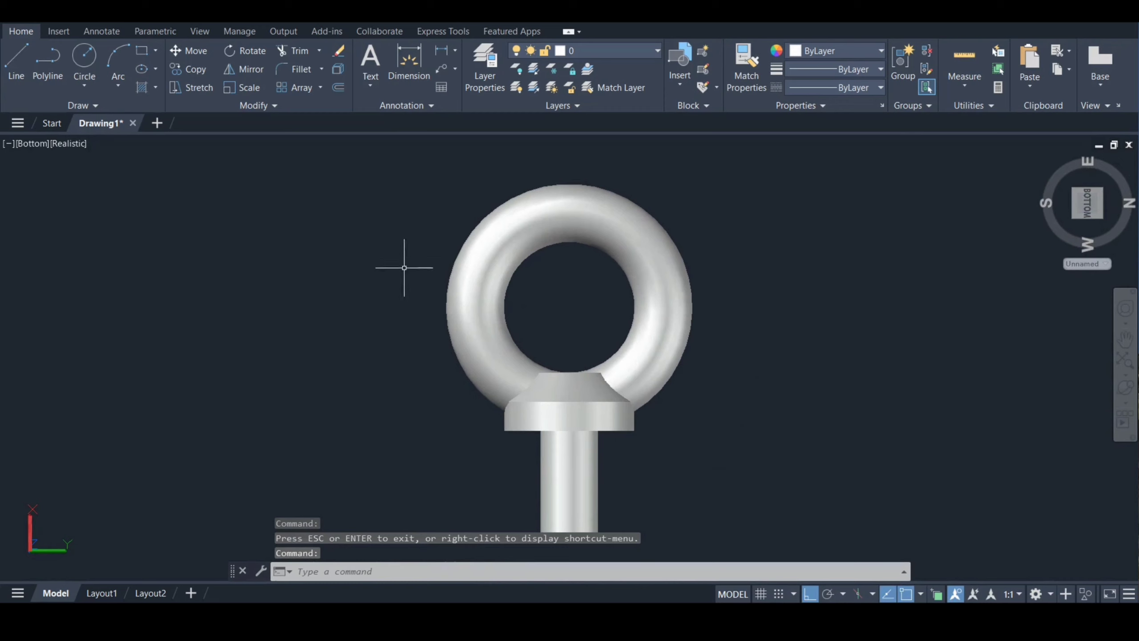
{"action": "type", "text": "ucs"}
{"action": "key", "text": "Return"}
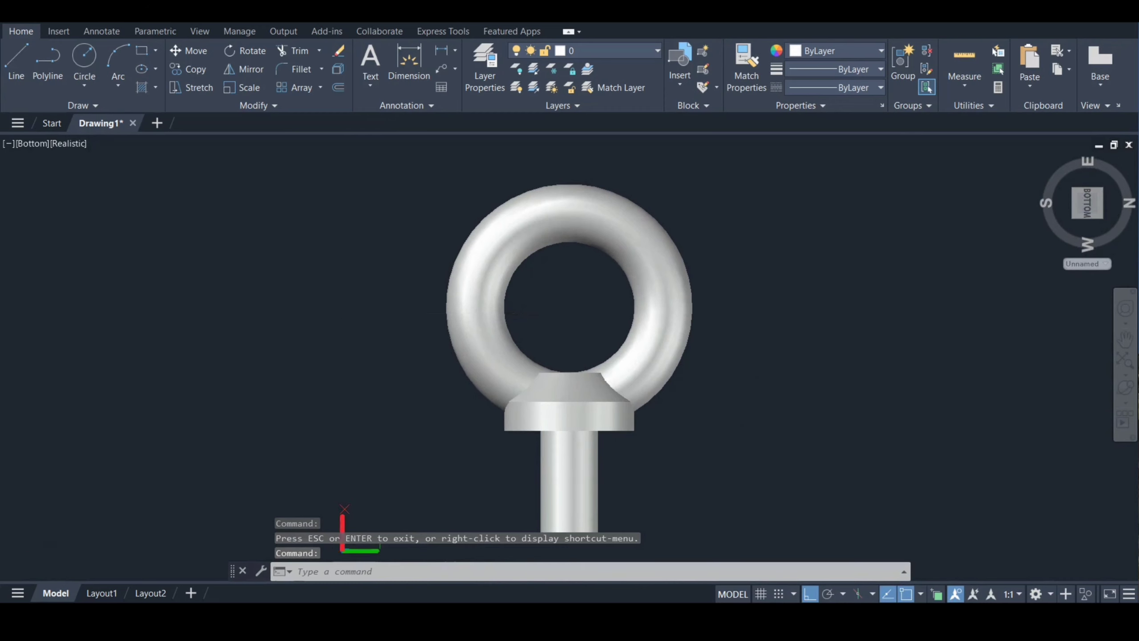
{"action": "type", "text": "v"}
{"action": "key", "text": "Return"}
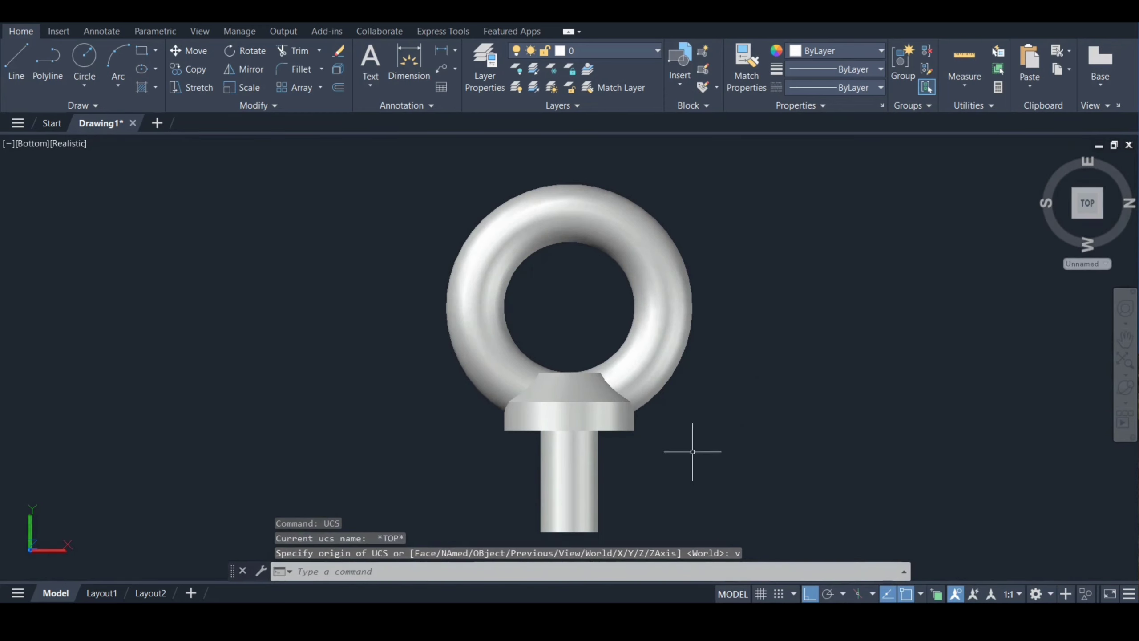
Step: Draw a vertical line along the shank's right edge, from the collar's underside to the shank's free end
{"action": "left_click", "coordinate": [1125, 339]}
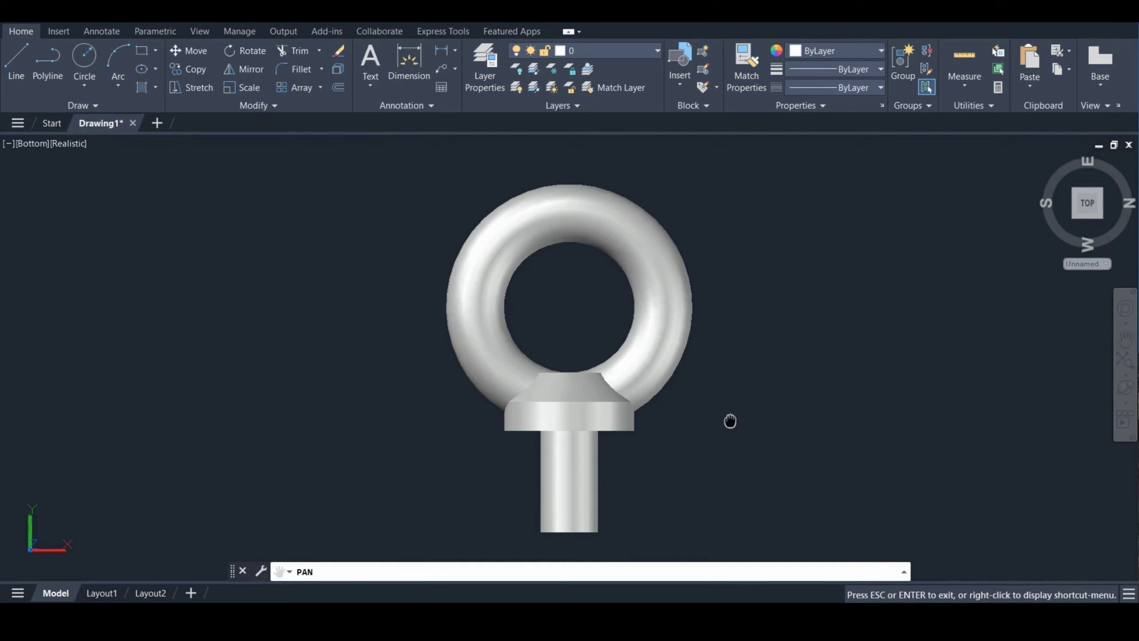
{"action": "middle_click_drag", "start_coordinate": [731, 421], "coordinate": [730, 381]}
{"action": "scroll", "coordinate": [641, 425], "scroll_direction": "up", "scroll_amount": 4}
{"action": "type", "text": "l"}
{"action": "key", "text": "Return"}
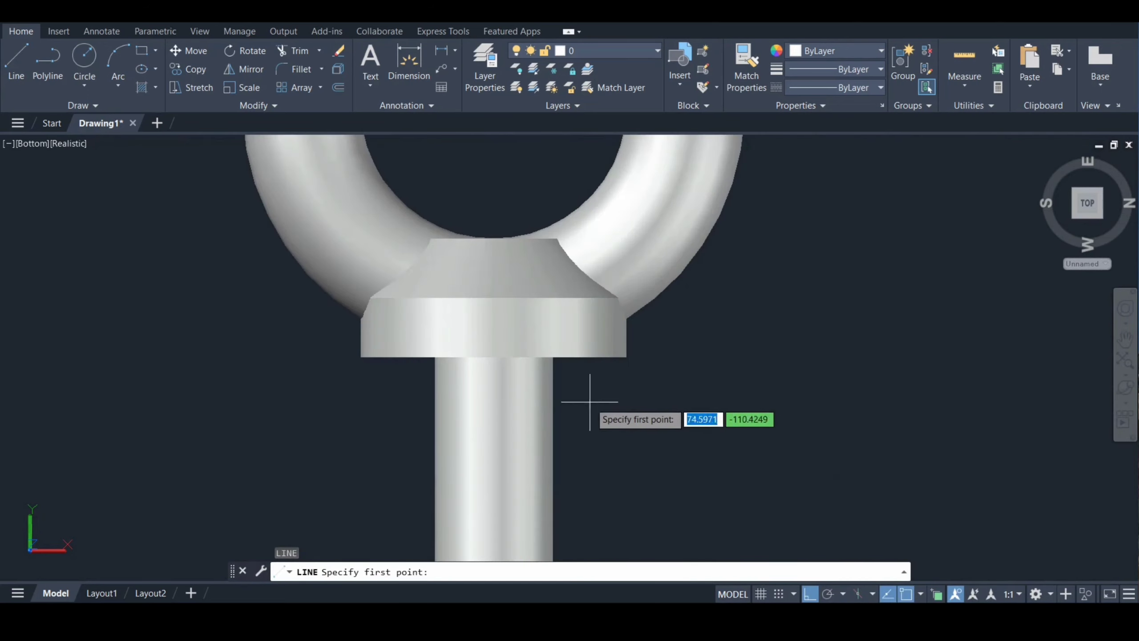
{"action": "left_click", "coordinate": [553, 356]}
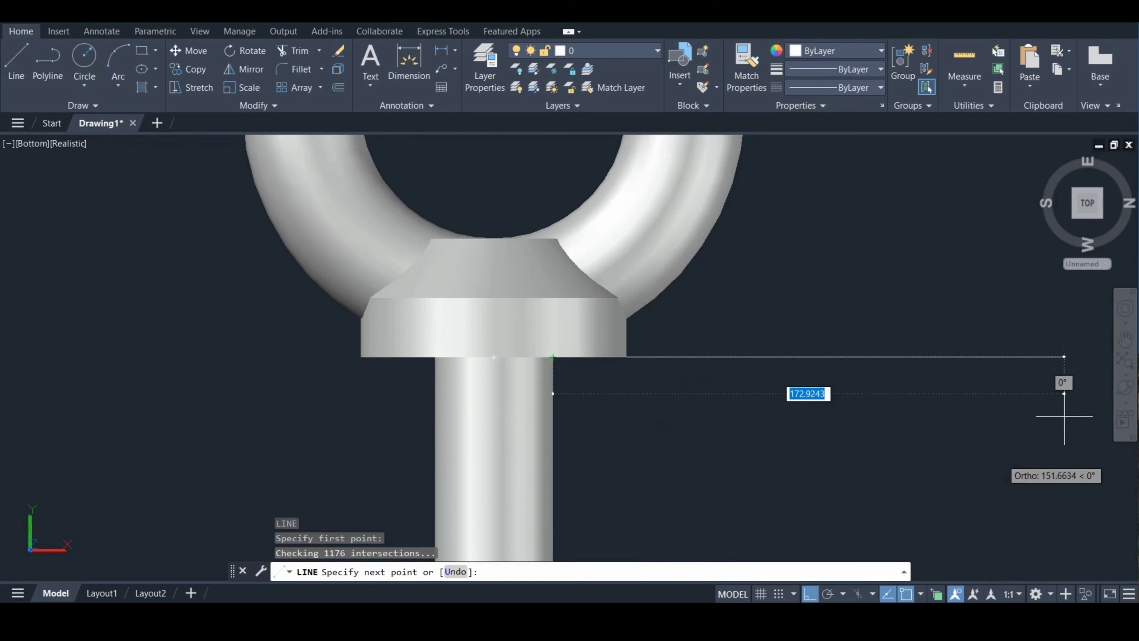
{"action": "left_click", "coordinate": [1125, 339]}
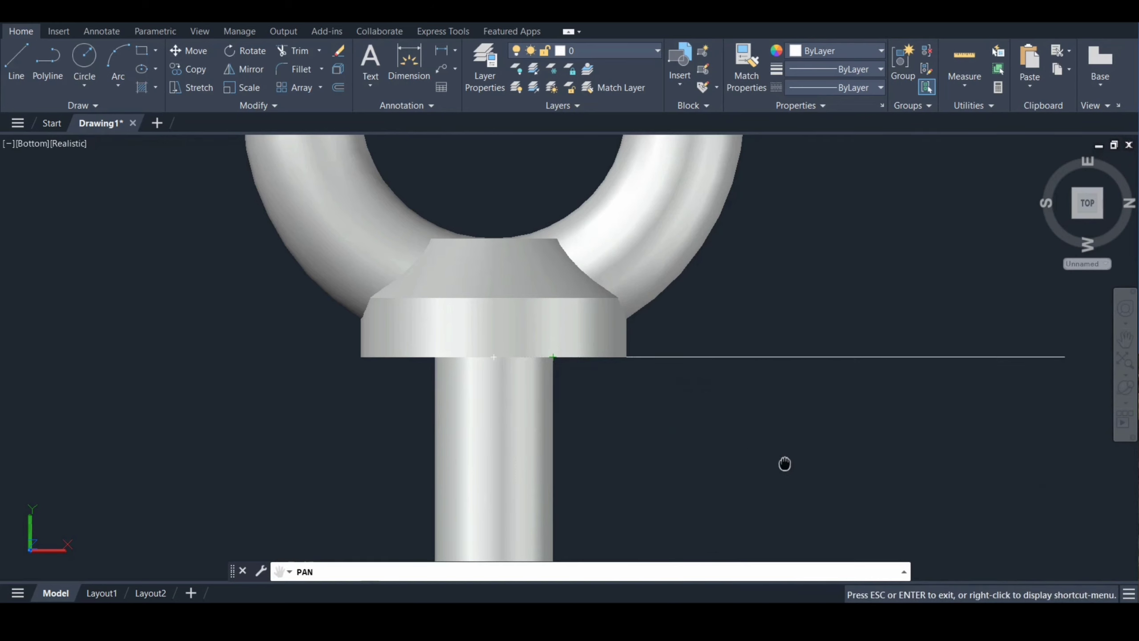
{"action": "left_click_drag", "start_coordinate": [785, 464], "coordinate": [798, 366]}
{"action": "key", "text": "Escape"}
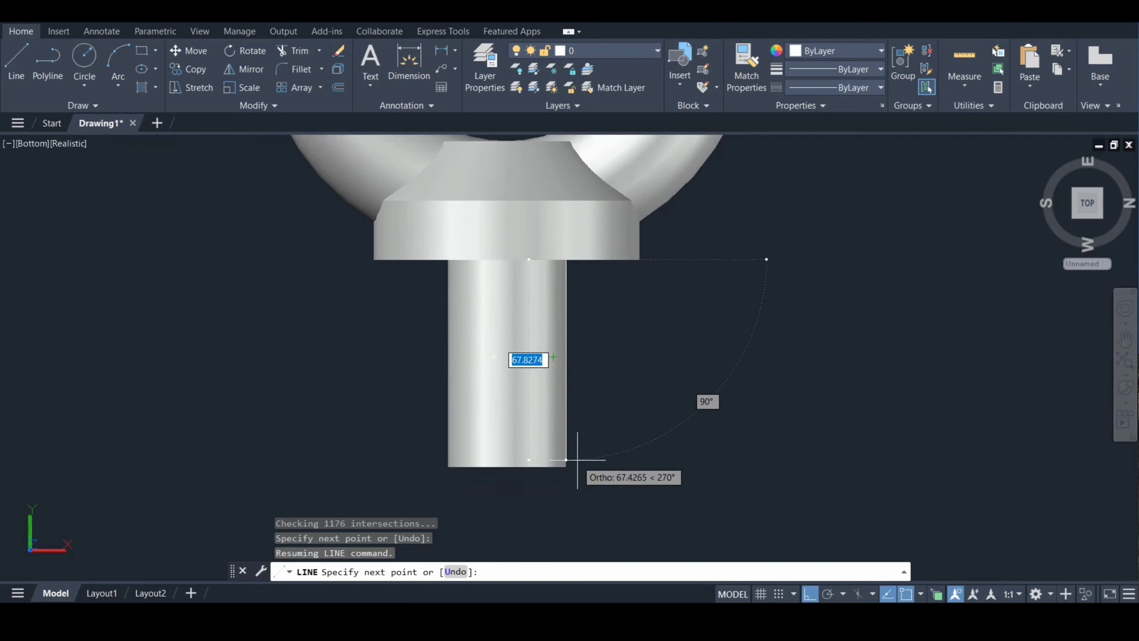
{"action": "left_click", "coordinate": [566, 466]}
{"action": "key", "text": "Escape"}
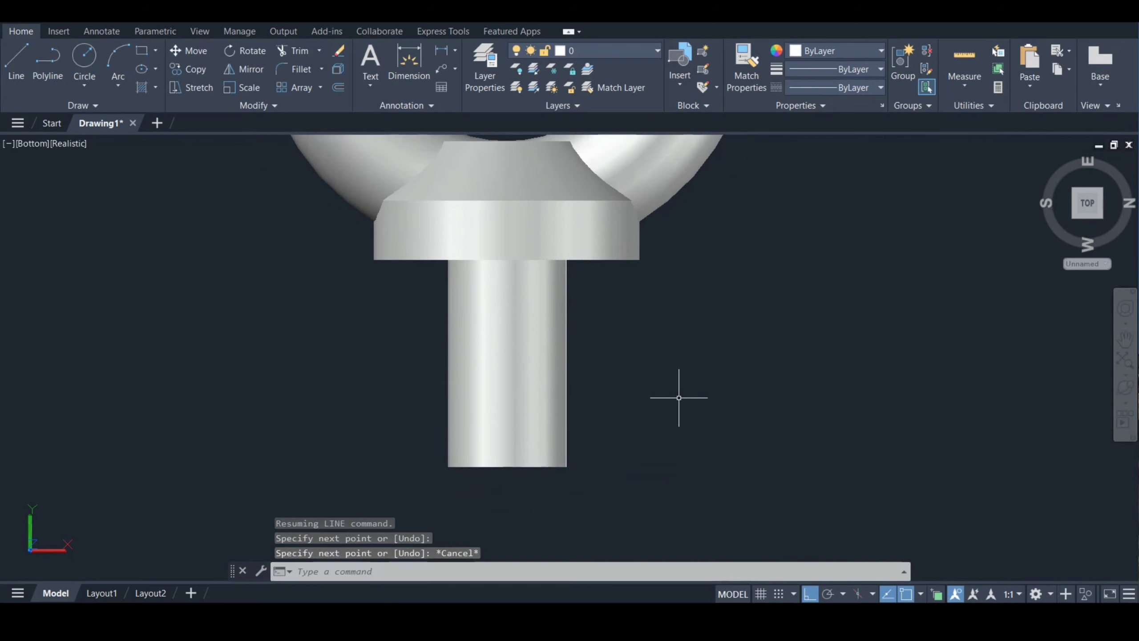
Step: Hide the shank, collar and ring solids, leaving the vertical line on display
{"action": "left_click", "coordinate": [511, 372]}
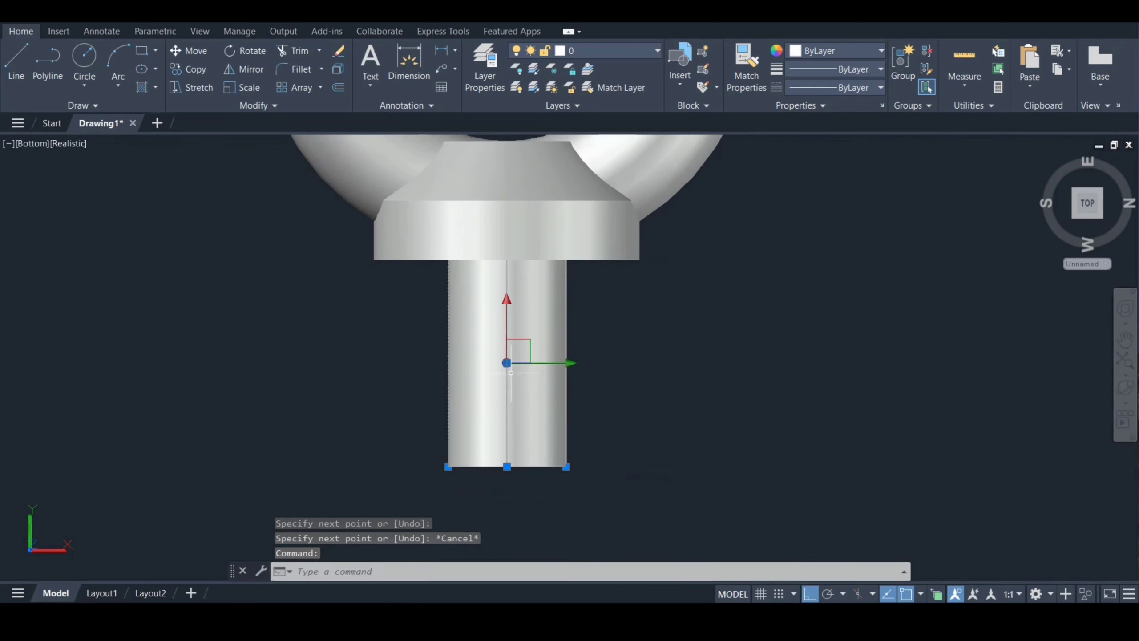
{"action": "right_click", "coordinate": [511, 373]}
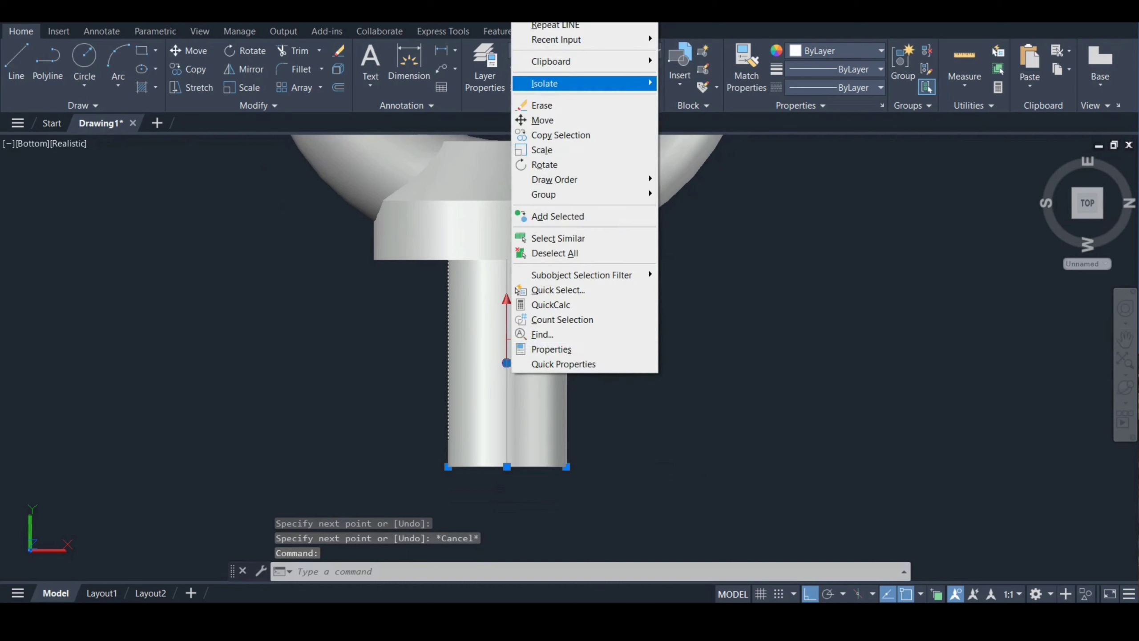
{"action": "mouse_move", "coordinate": [545, 84]}
{"action": "left_click", "coordinate": [699, 98]}
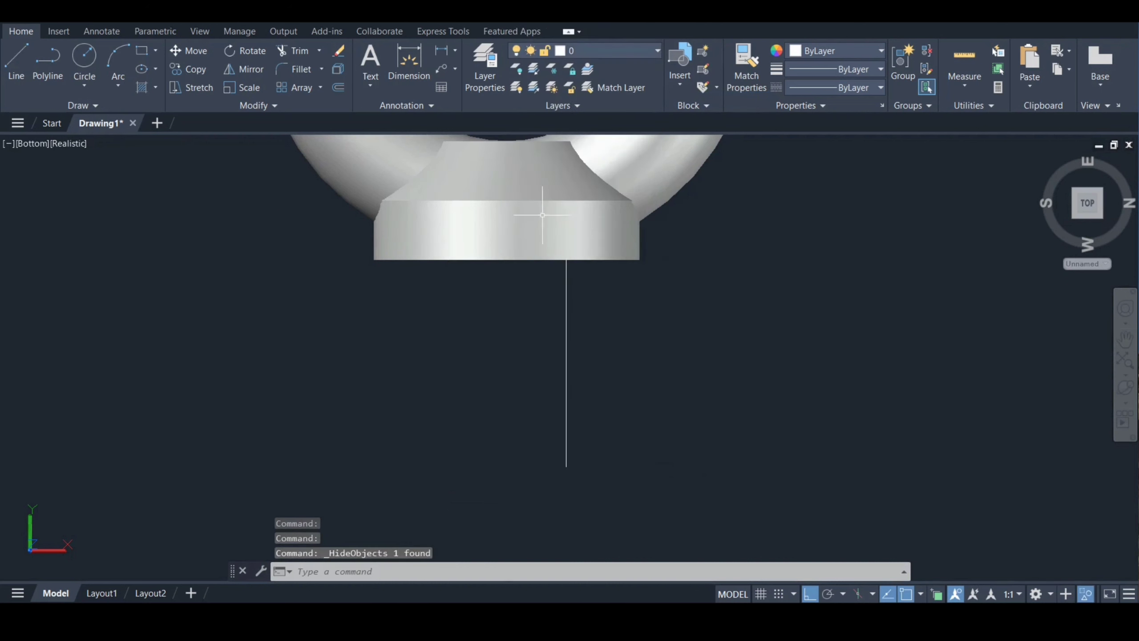
{"action": "left_click", "coordinate": [506, 220]}
{"action": "right_click", "coordinate": [497, 225]}
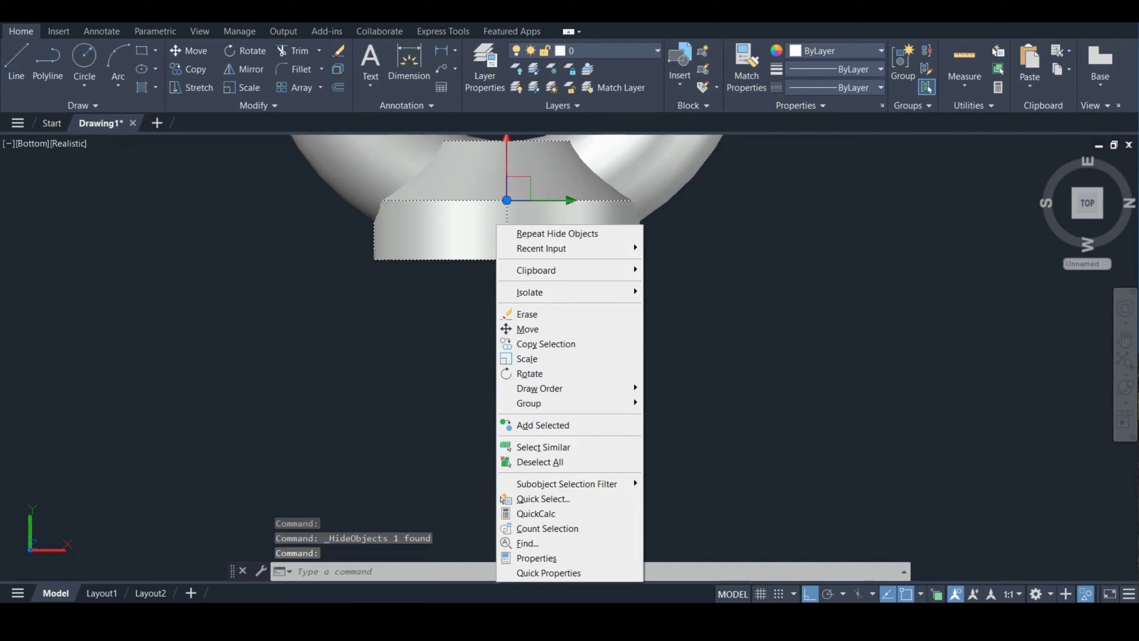
{"action": "mouse_move", "coordinate": [529, 292]}
{"action": "left_click", "coordinate": [686, 307]}
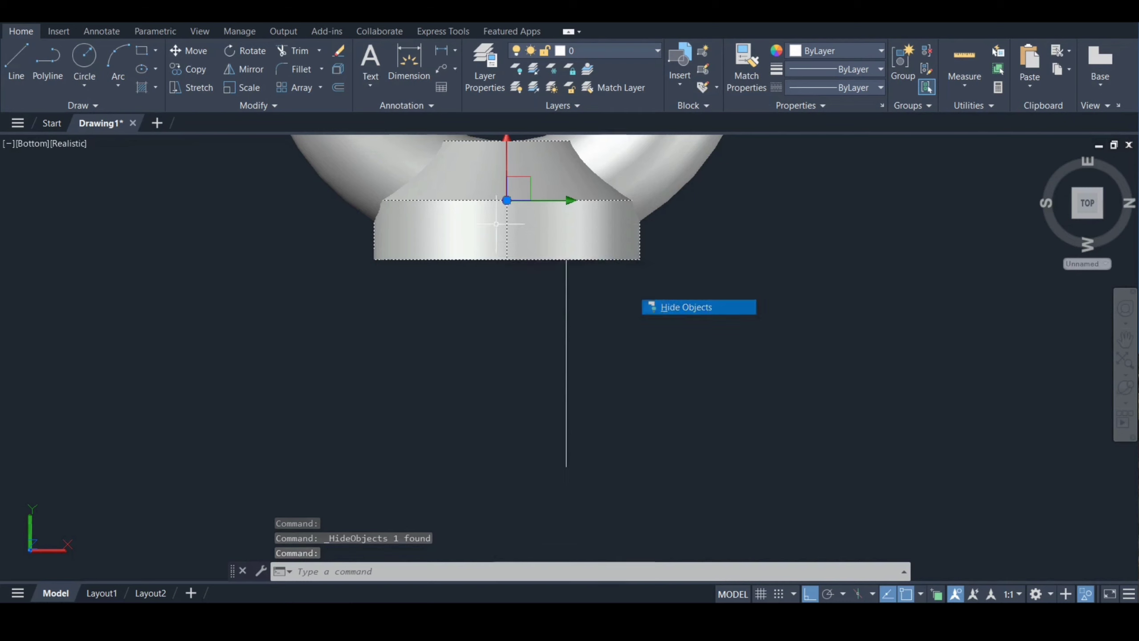
{"action": "left_click", "coordinate": [598, 198]}
{"action": "right_click", "coordinate": [596, 207]}
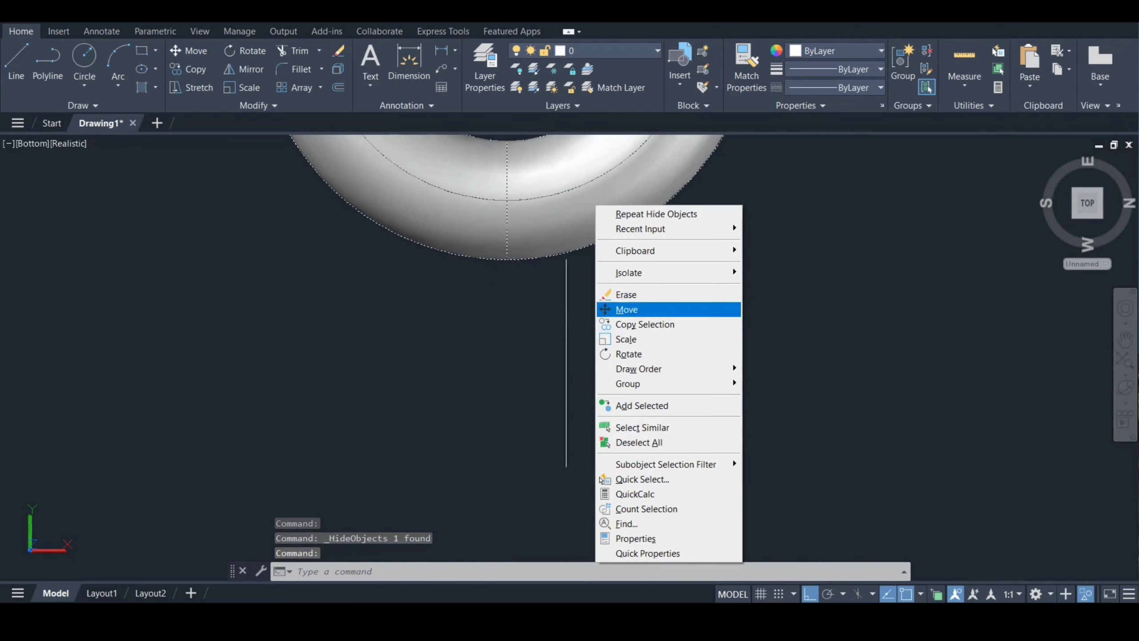
{"action": "mouse_move", "coordinate": [628, 273]}
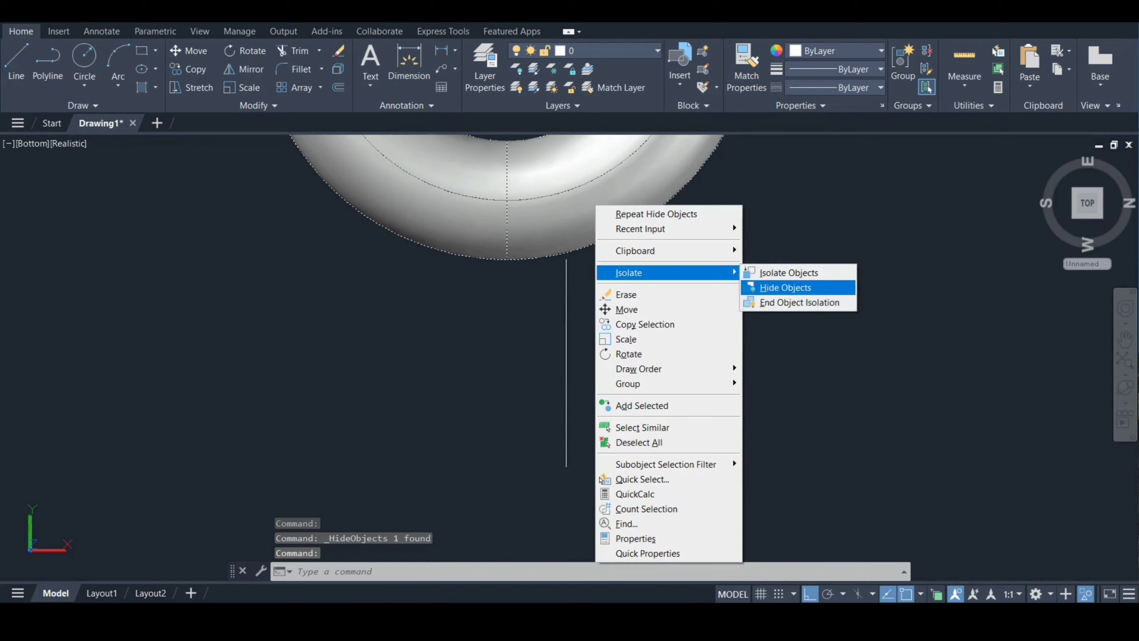
{"action": "left_click", "coordinate": [786, 287]}
Step: Draw a circle of radius 4 centred on the upper endpoint of the vertical line
{"action": "type", "text": "c"}
{"action": "key", "text": "Return"}
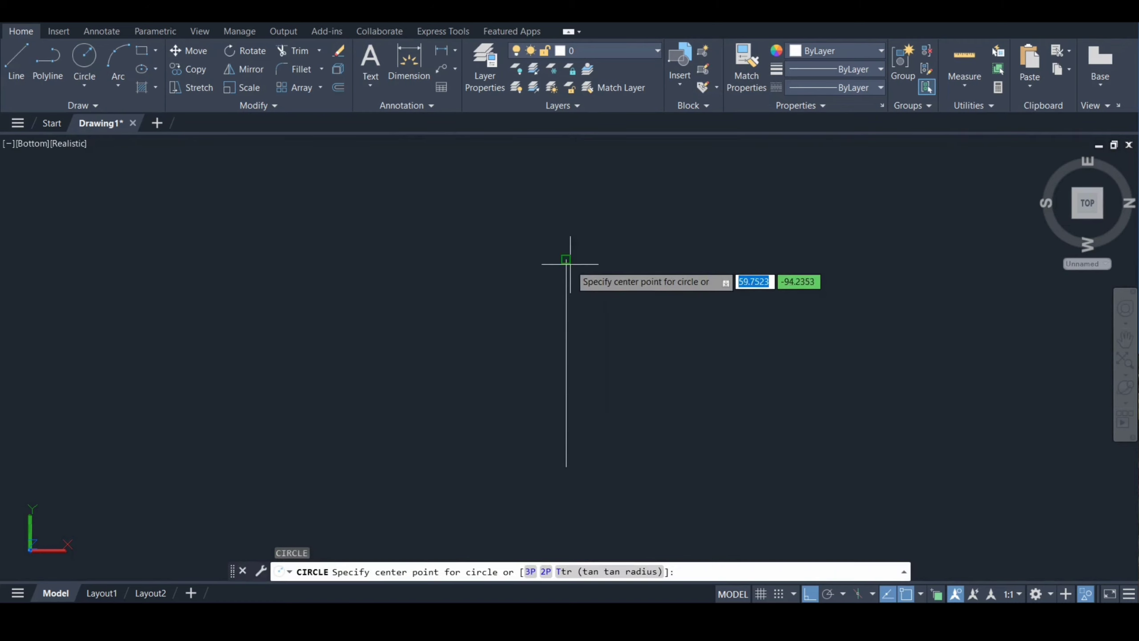
{"action": "left_click", "coordinate": [566, 259]}
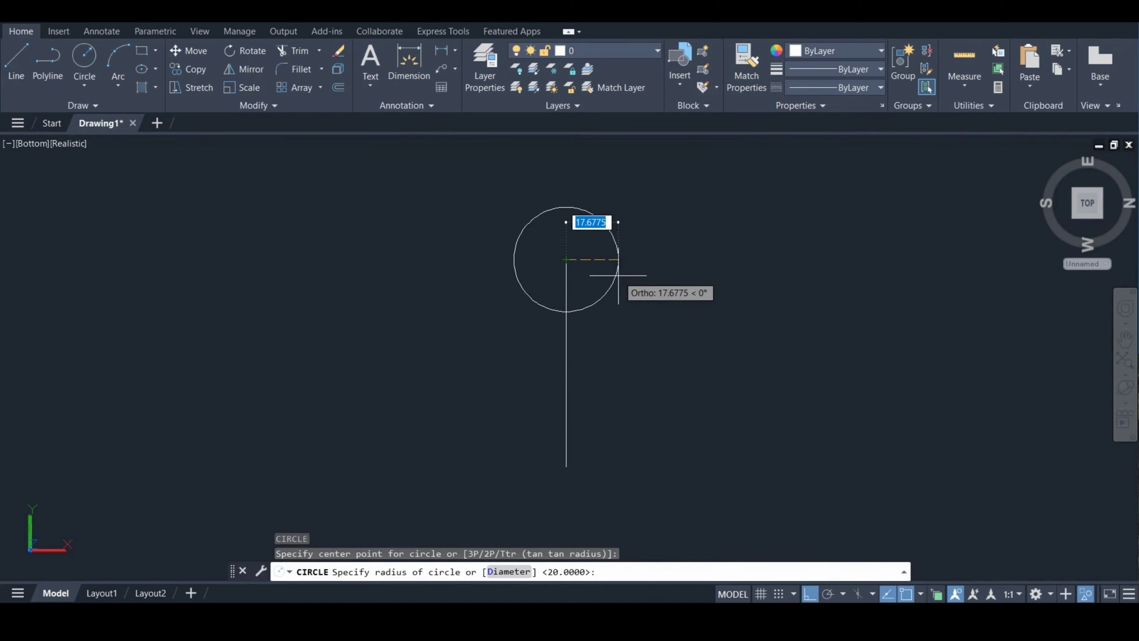
{"action": "type", "text": "4"}
{"action": "key", "text": "Return"}
Step: Move the radius 4 circle down so its top quadrant sits on the line's upper endpoint
{"action": "type", "text": "m"}
{"action": "key", "text": "Return"}
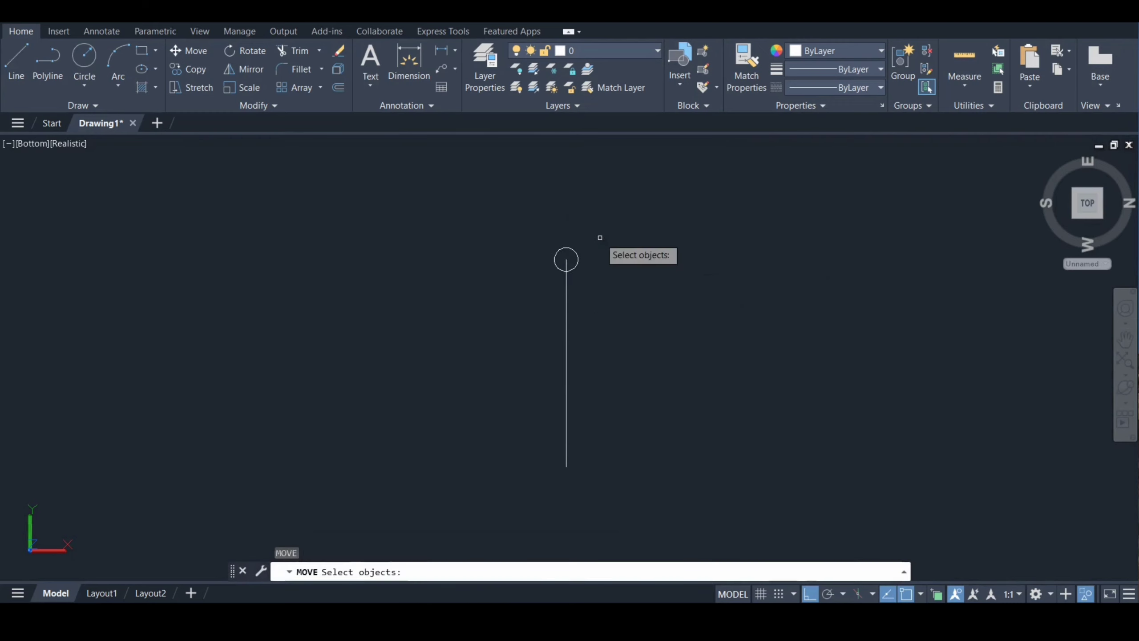
{"action": "left_click", "coordinate": [572, 246]}
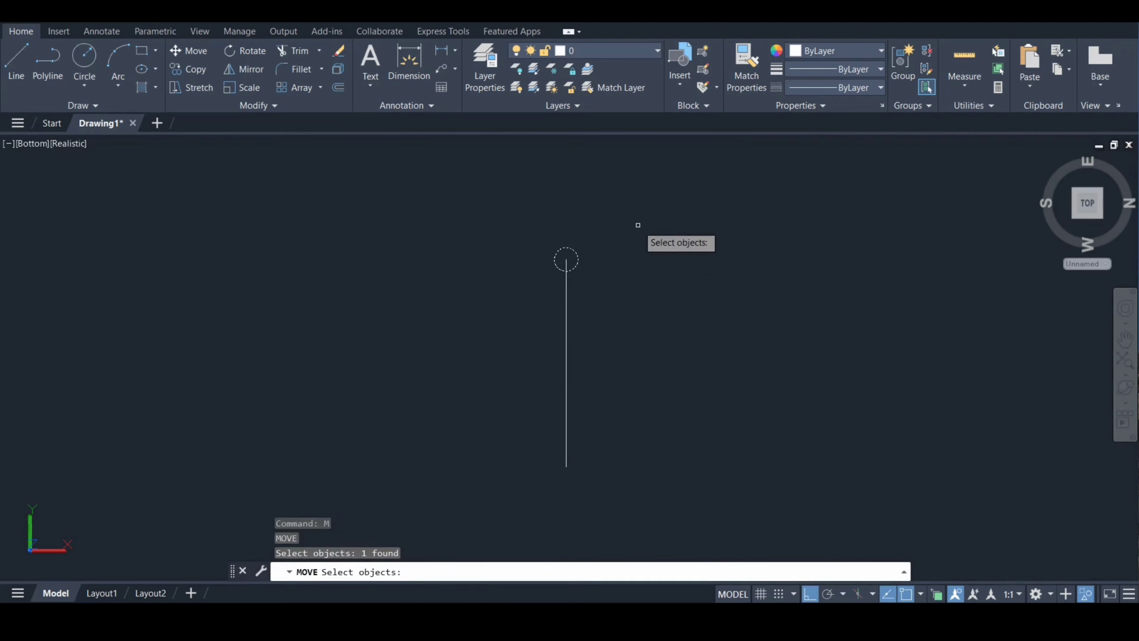
{"action": "key", "text": "Return"}
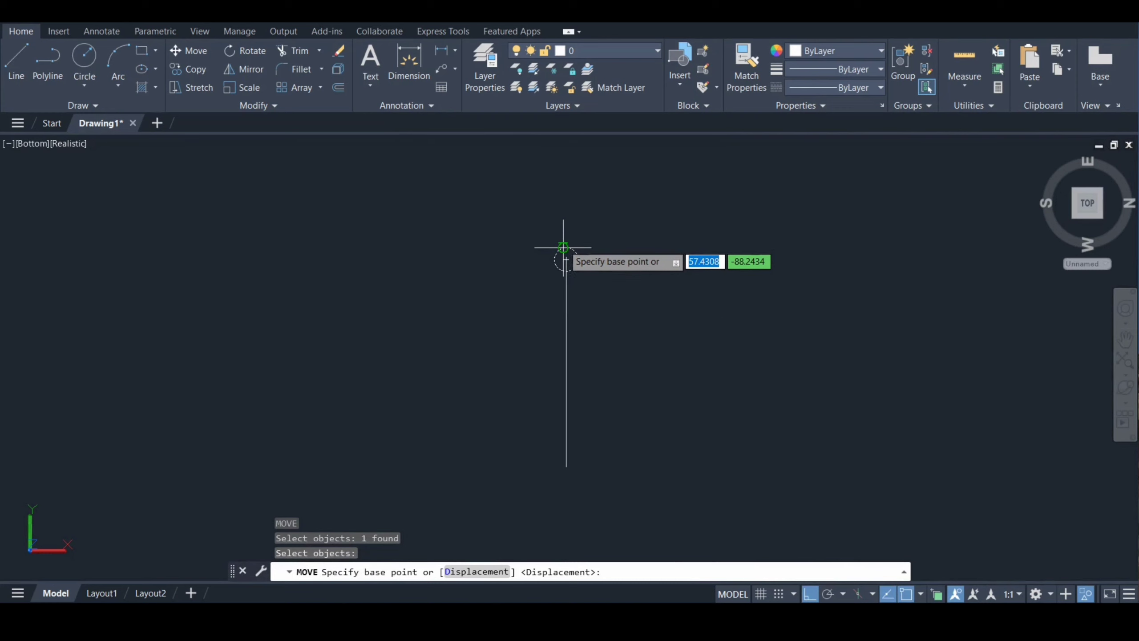
{"action": "left_click", "coordinate": [566, 246]}
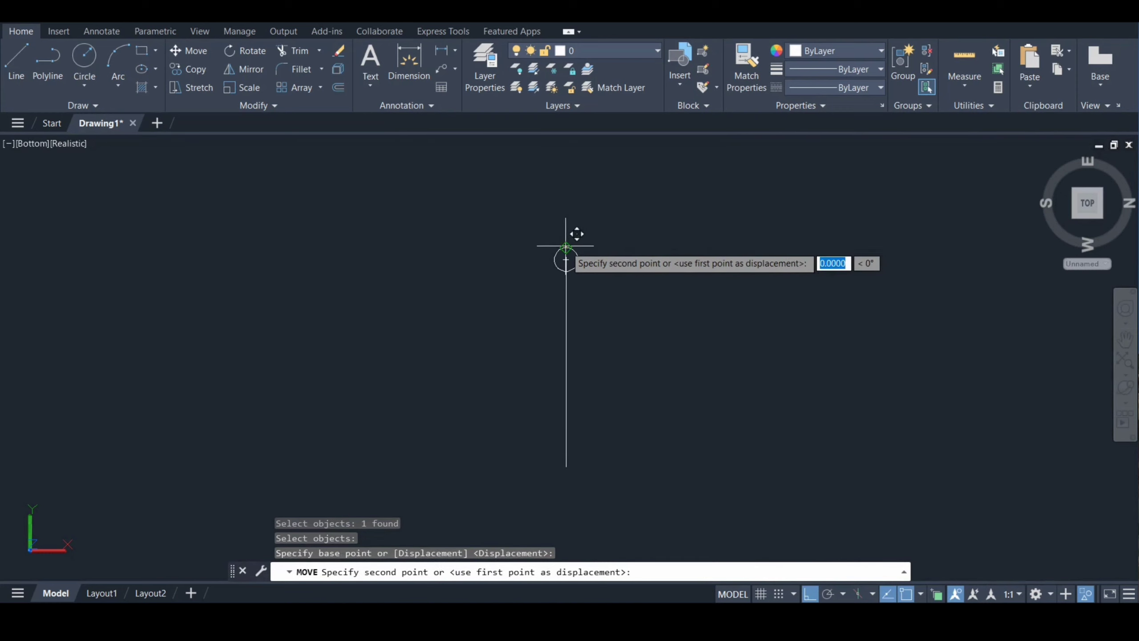
{"action": "left_click", "coordinate": [566, 260]}
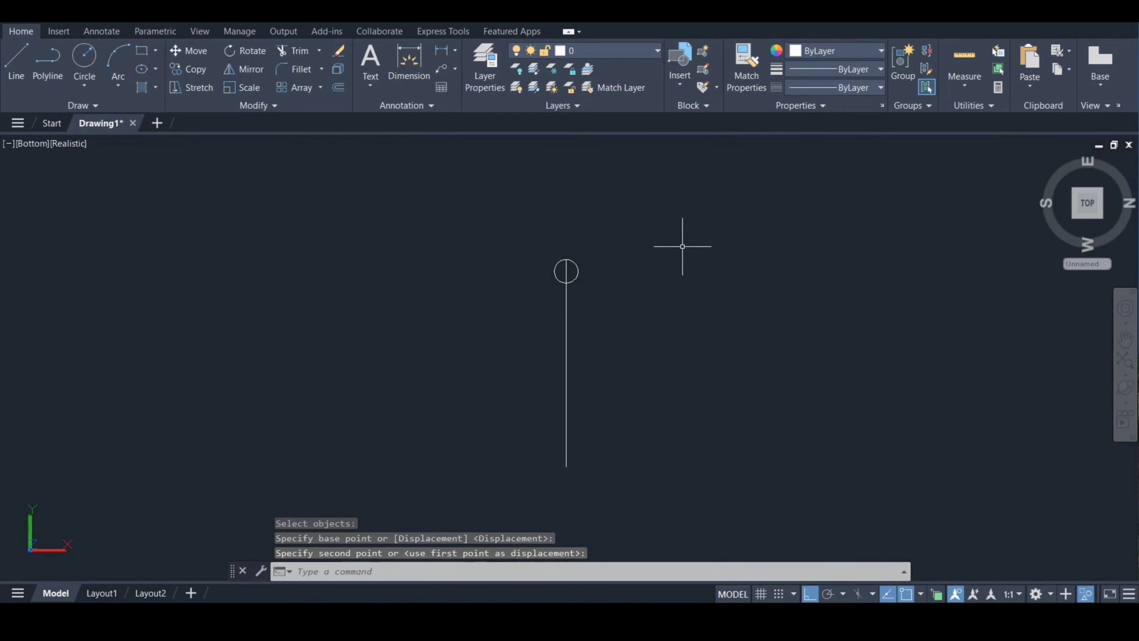
Step: Trim away the vertical line below the small circle and the circle's right half, leaving a closed half-circle outline
{"action": "type", "text": "tr"}
{"action": "key", "text": "Return"}
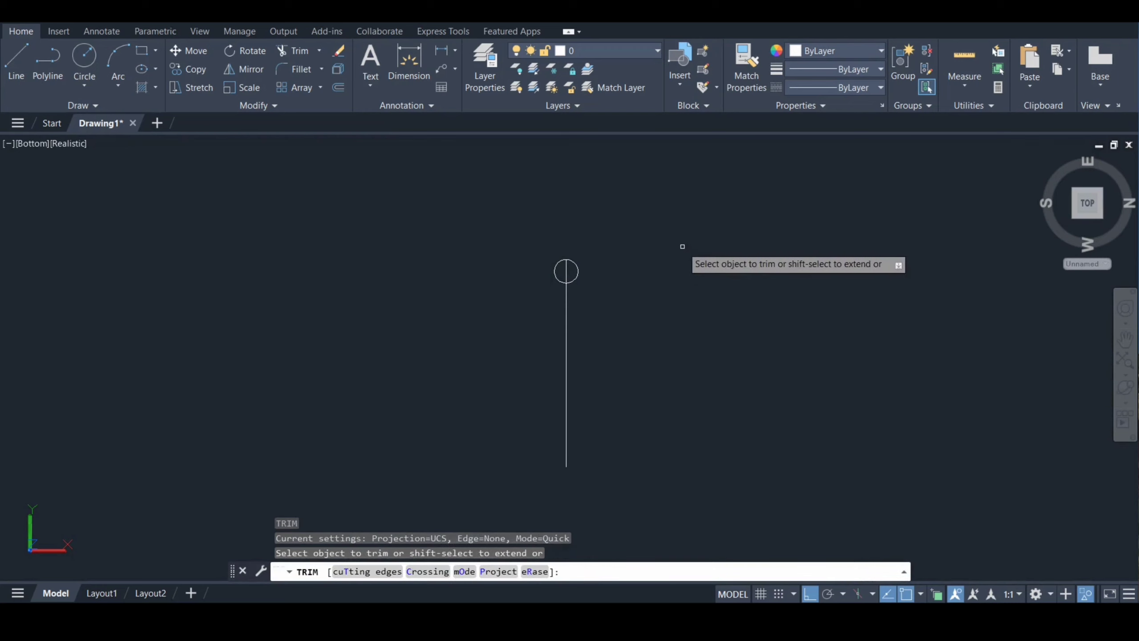
{"action": "left_click", "coordinate": [566, 307]}
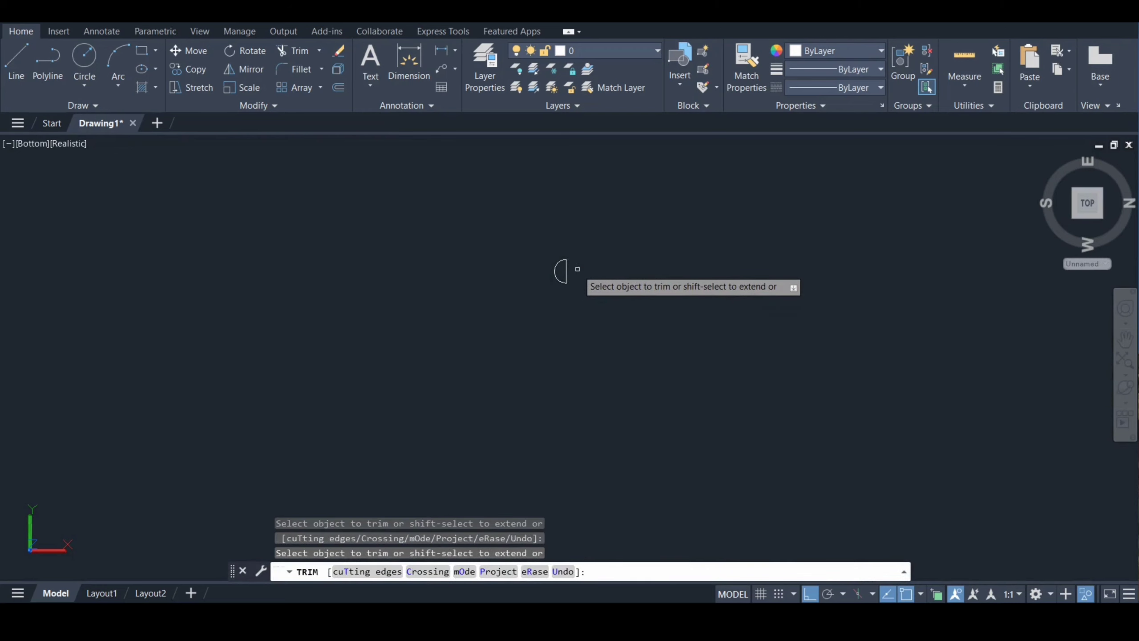
{"action": "key", "text": "Escape"}
Step: Join the remaining half-circle arc and its straight vertical segment into a single polyline
{"action": "type", "text": "j"}
{"action": "key", "text": "Return"}
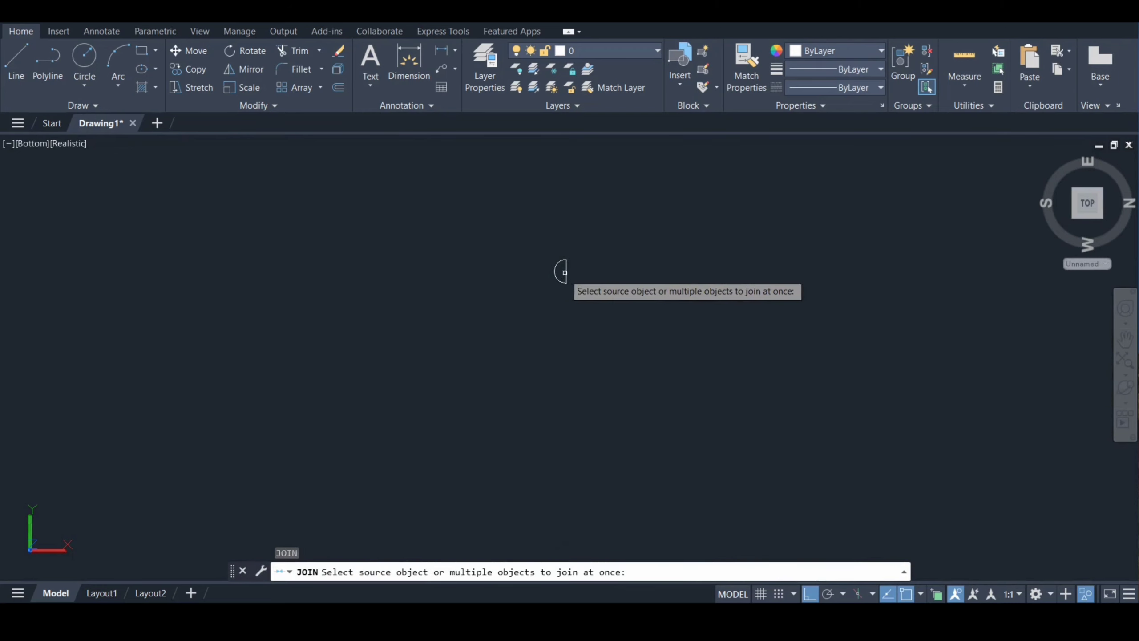
{"action": "left_click", "coordinate": [566, 271]}
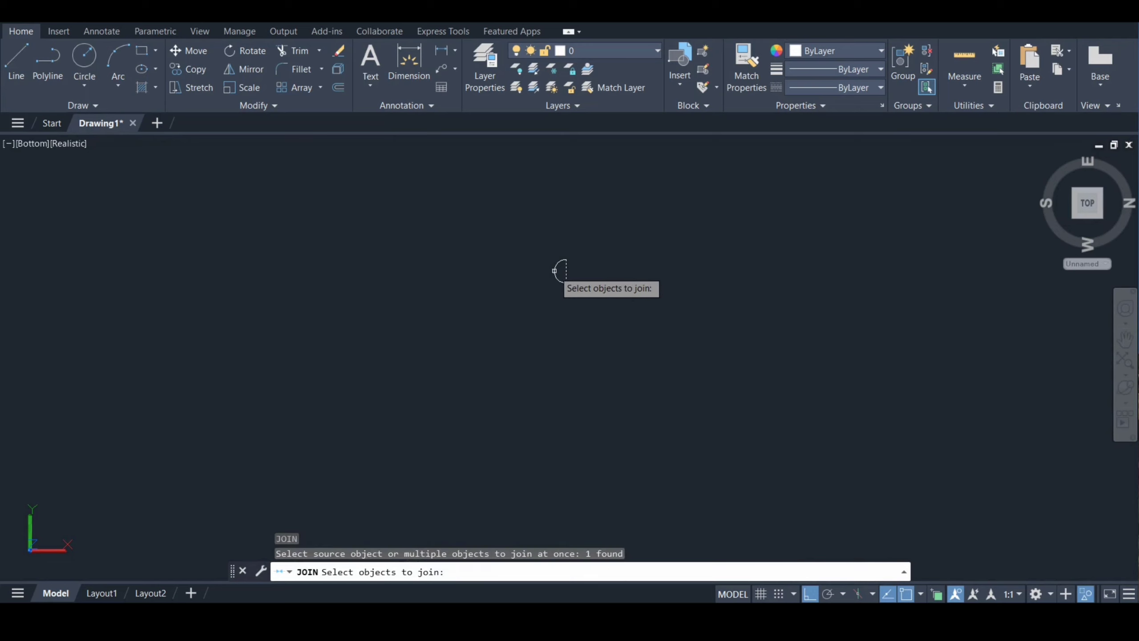
{"action": "left_click", "coordinate": [554, 271]}
{"action": "key", "text": "Return"}
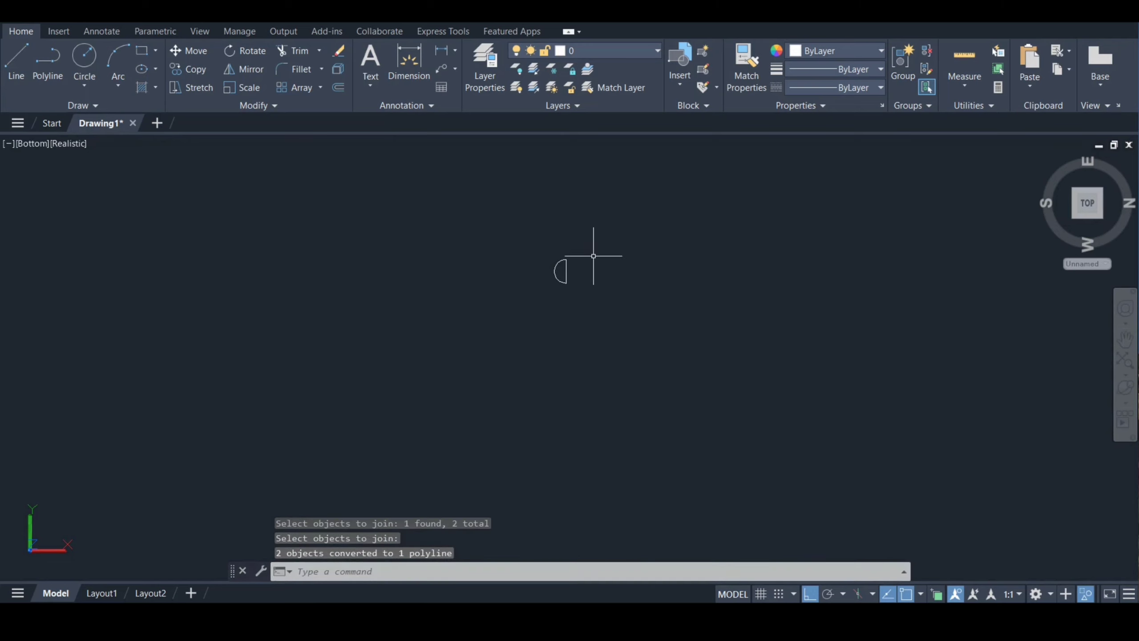
Step: End the object isolation to bring back the hidden ring, collar and shank solids
{"action": "right_click", "coordinate": [483, 252]}
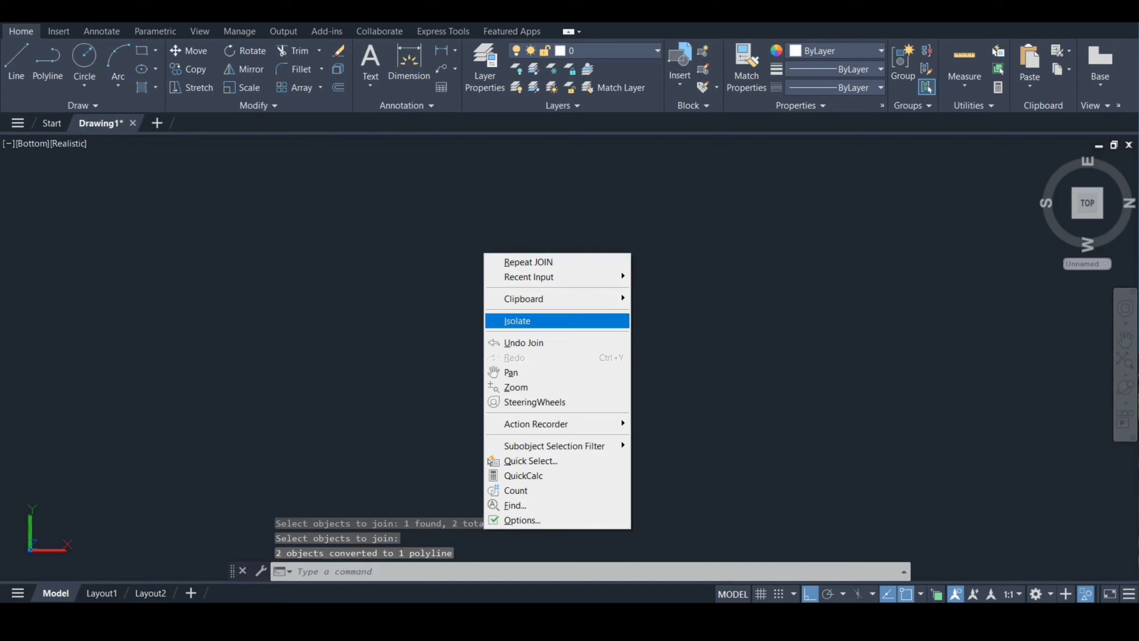
{"action": "mouse_move", "coordinate": [556, 321]}
{"action": "left_click", "coordinate": [688, 351]}
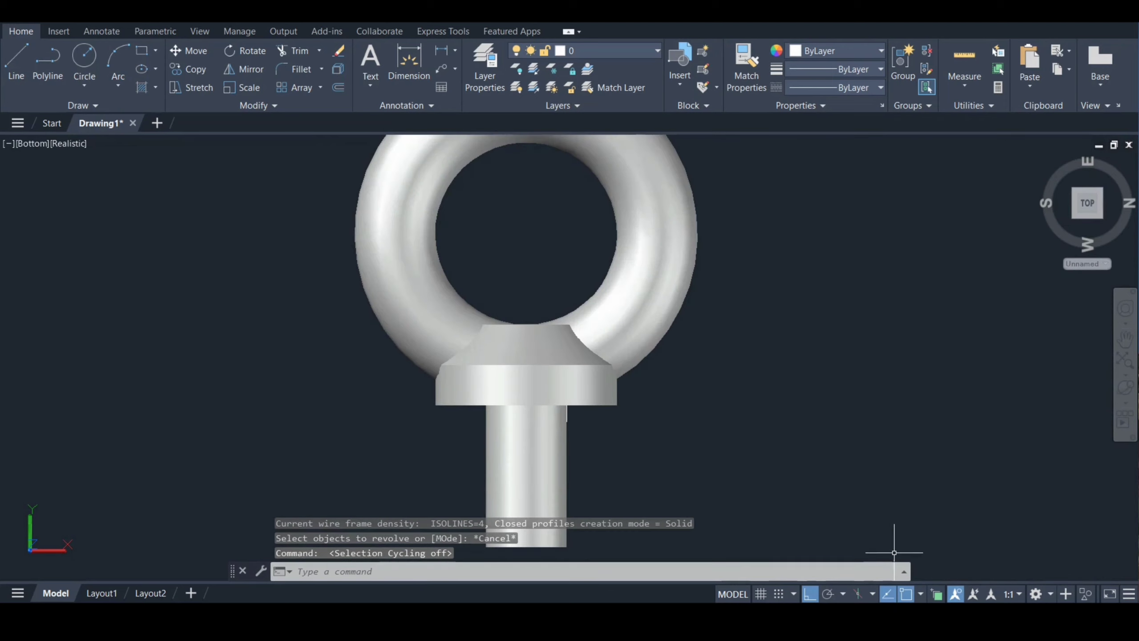
Step: With selection cycling on, revolve the half-circle polyline 360 degrees about the shank's central axis
{"action": "key", "text": "ctrl+w"}
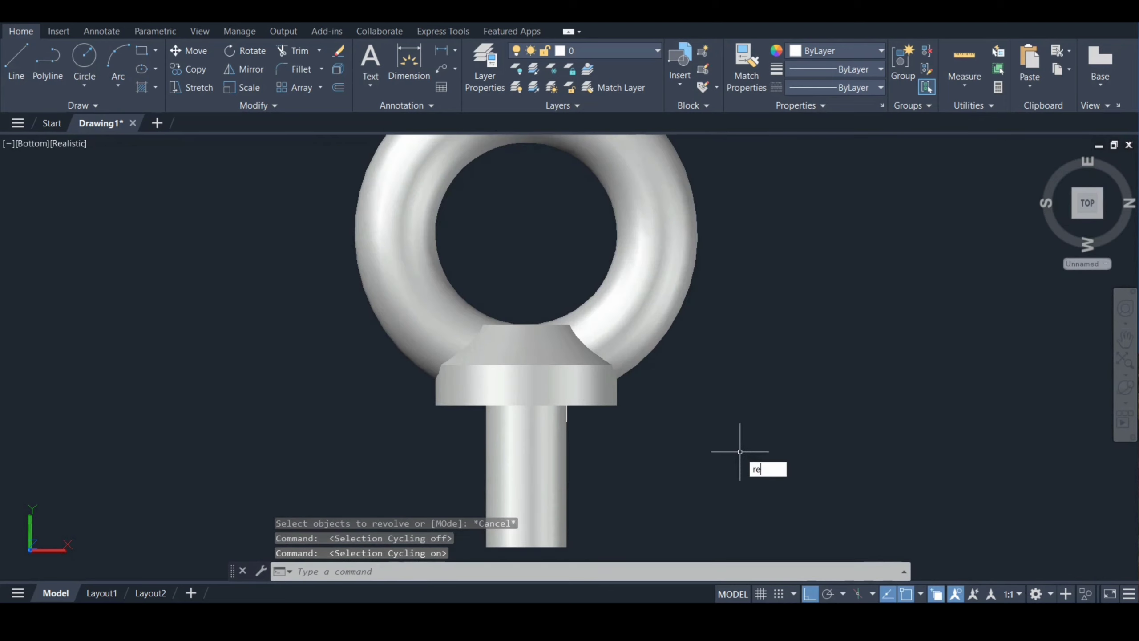
{"action": "key", "text": "Return"}
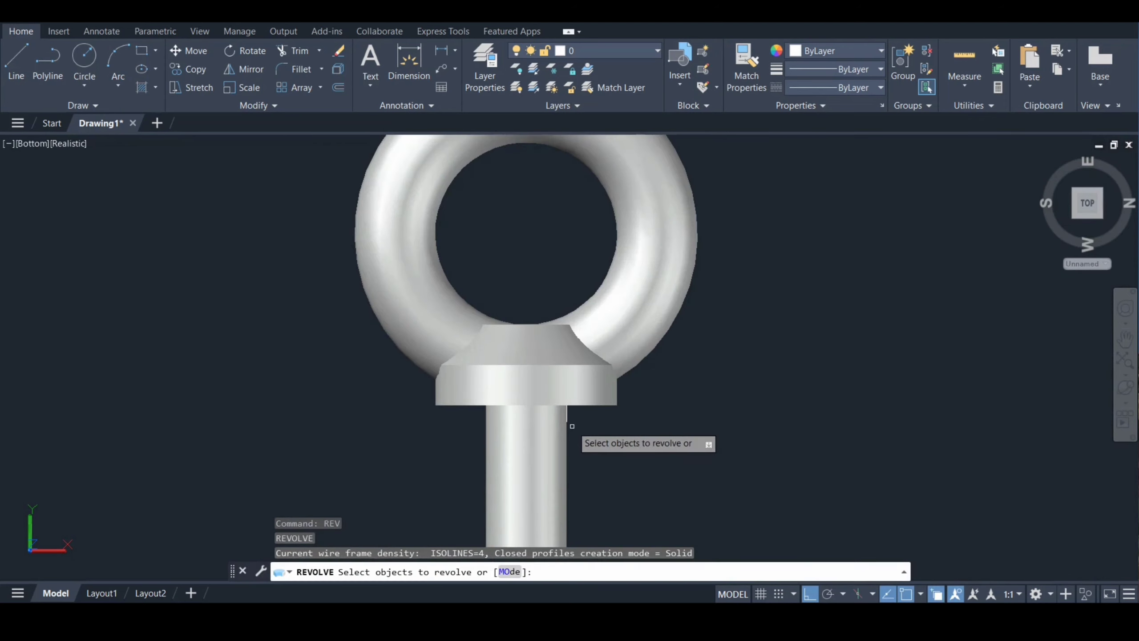
{"action": "left_click", "coordinate": [568, 415]}
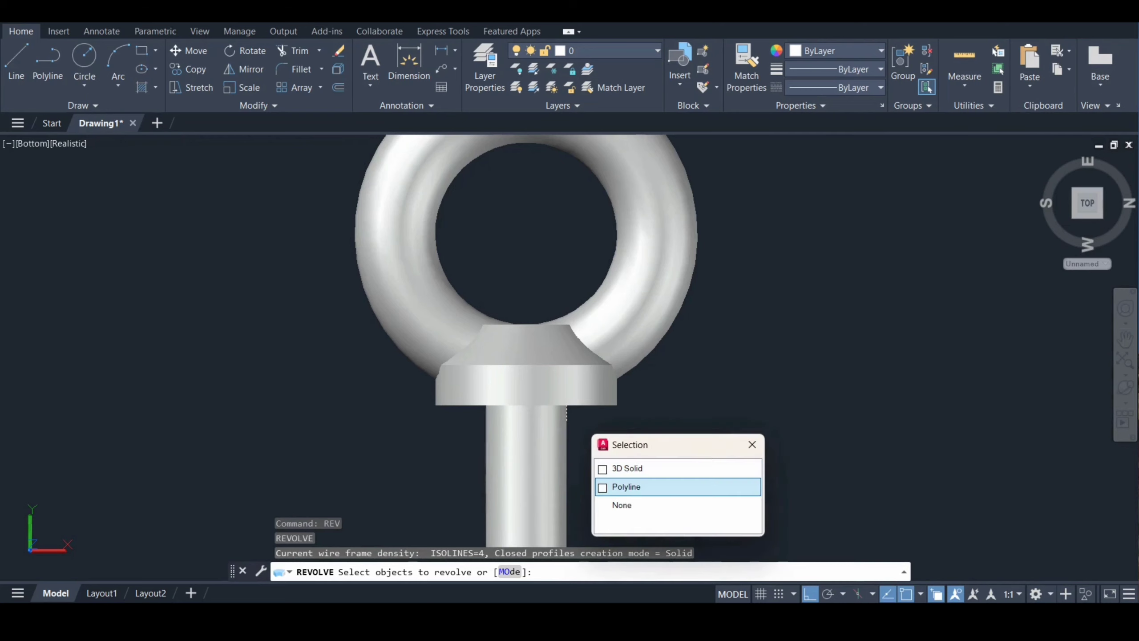
{"action": "left_click", "coordinate": [630, 487]}
{"action": "key", "text": "Return"}
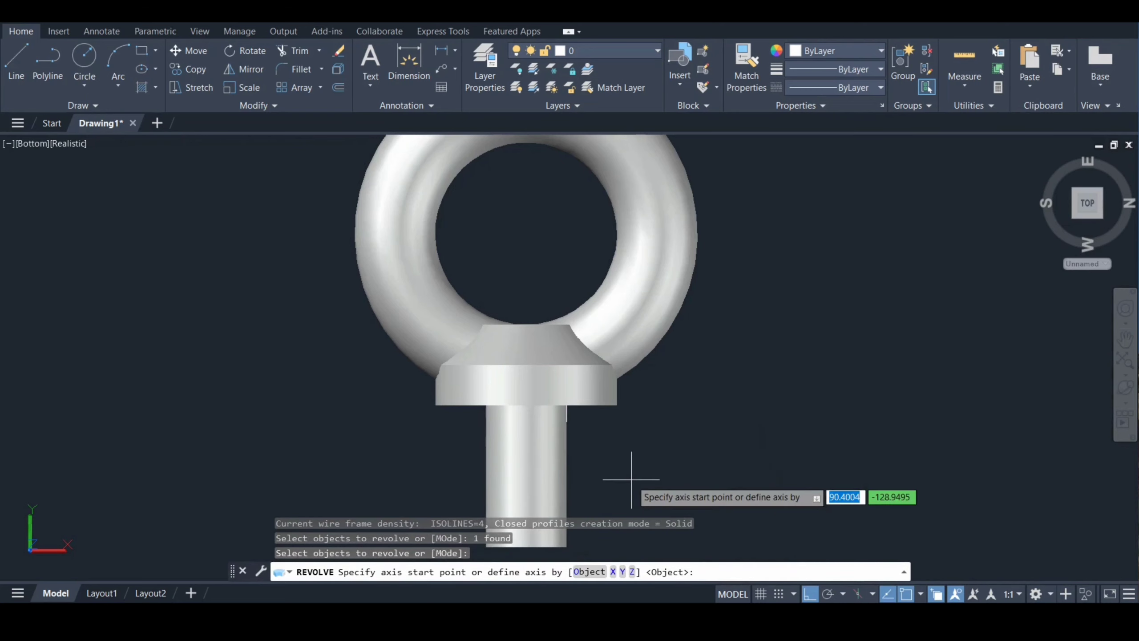
{"action": "left_click", "coordinate": [526, 405]}
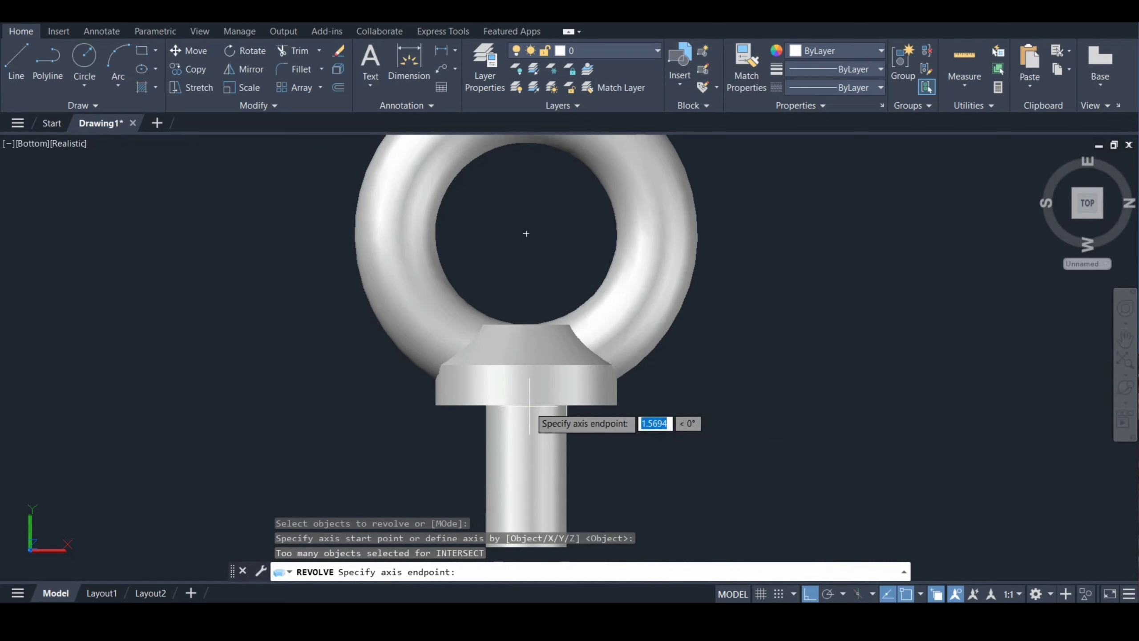
{"action": "left_click", "coordinate": [526, 546]}
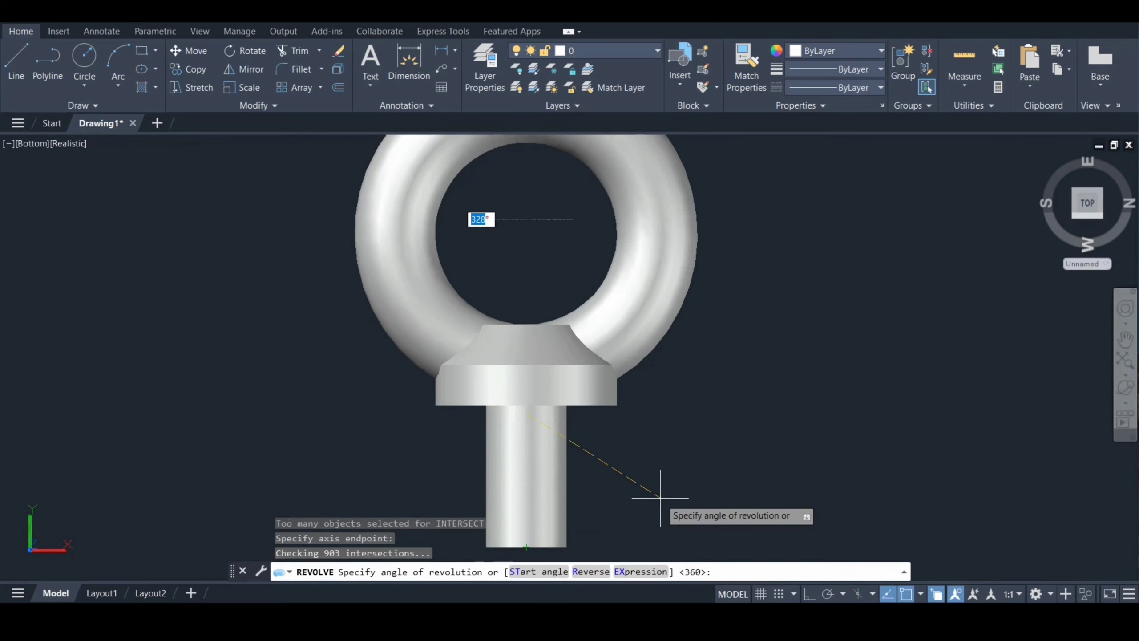
{"action": "type", "text": "360"}
{"action": "key", "text": "Return"}
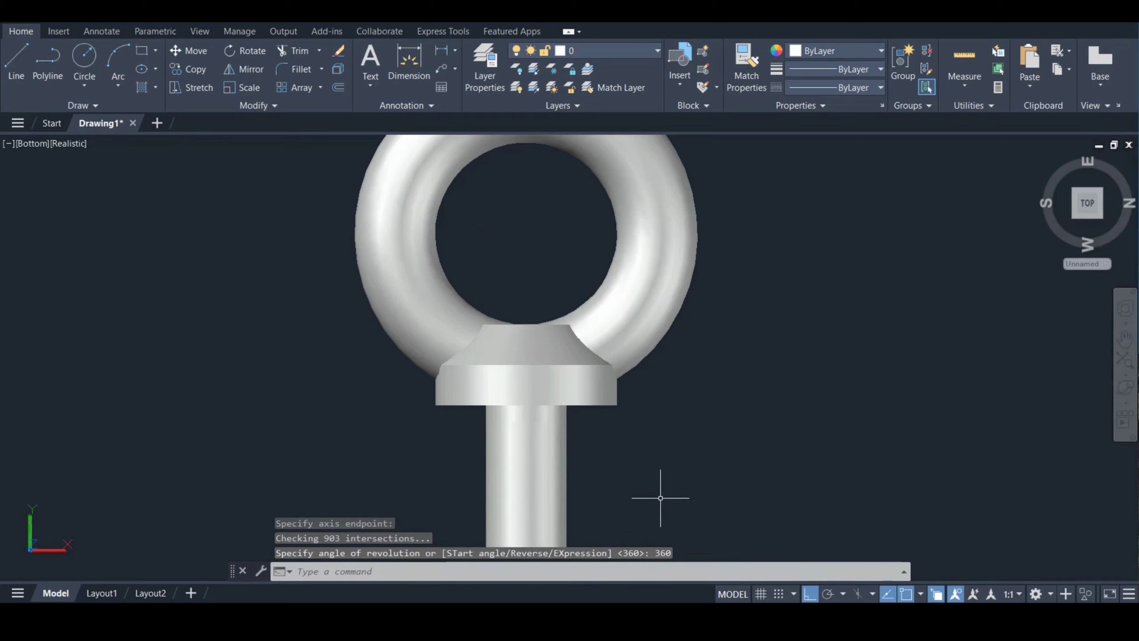
Step: Turn selection cycling off and colour the revolved solid under the collar red
{"action": "left_click", "coordinate": [1126, 339]}
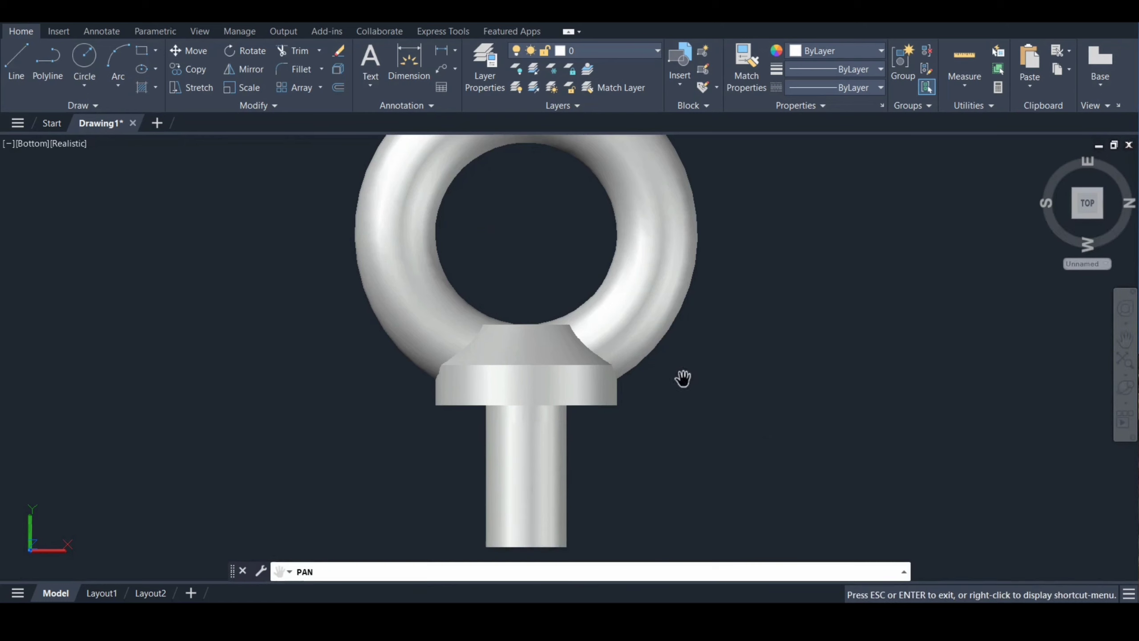
{"action": "left_click_drag", "start_coordinate": [627, 403], "coordinate": [674, 351]}
{"action": "key", "text": "Escape"}
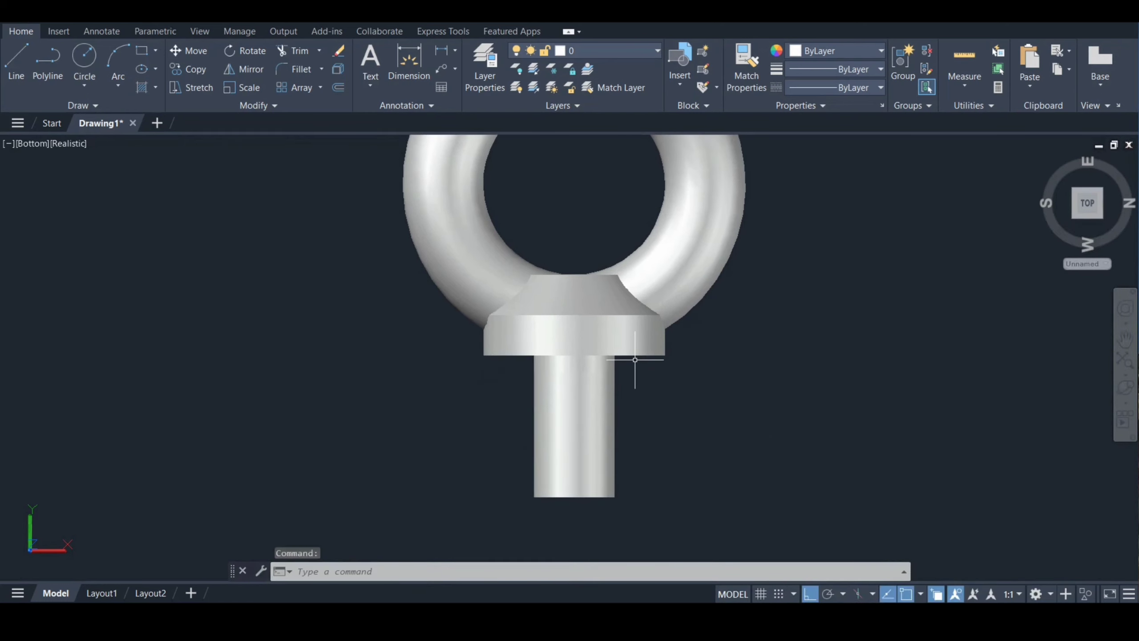
{"action": "scroll", "coordinate": [639, 358], "scroll_direction": "up", "scroll_amount": 3}
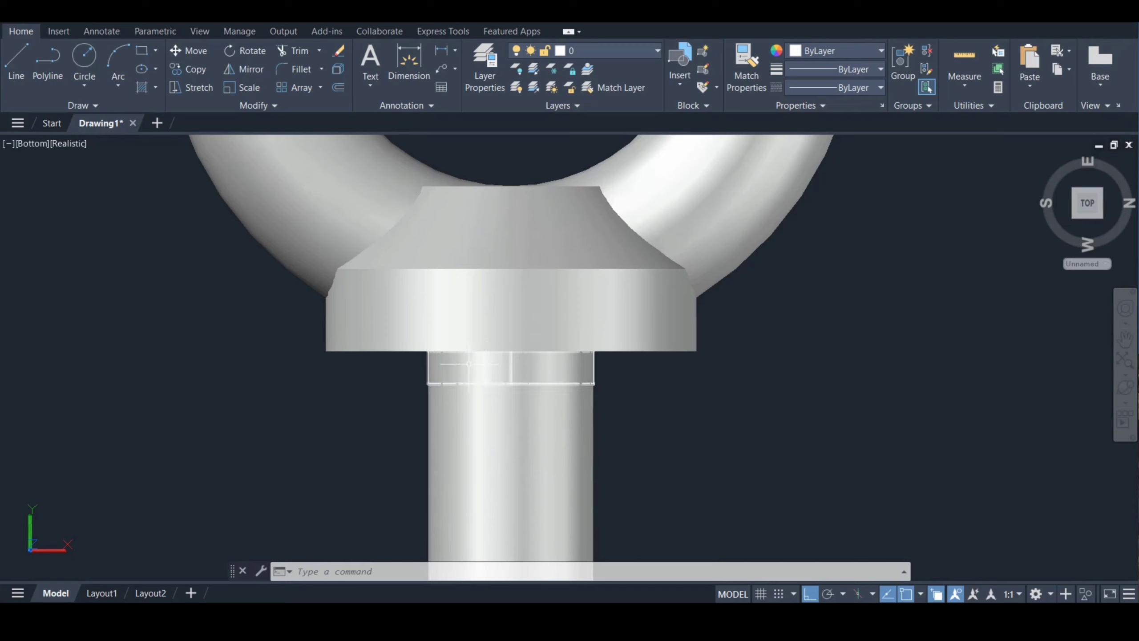
{"action": "key", "text": "ctrl+w"}
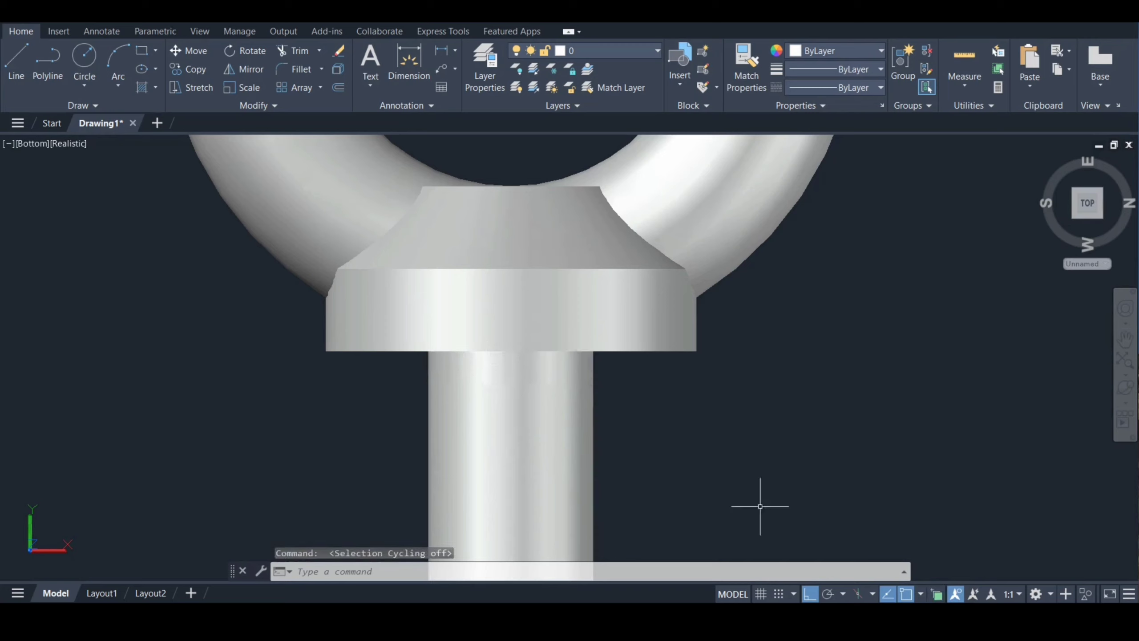
{"action": "left_click", "coordinate": [467, 368]}
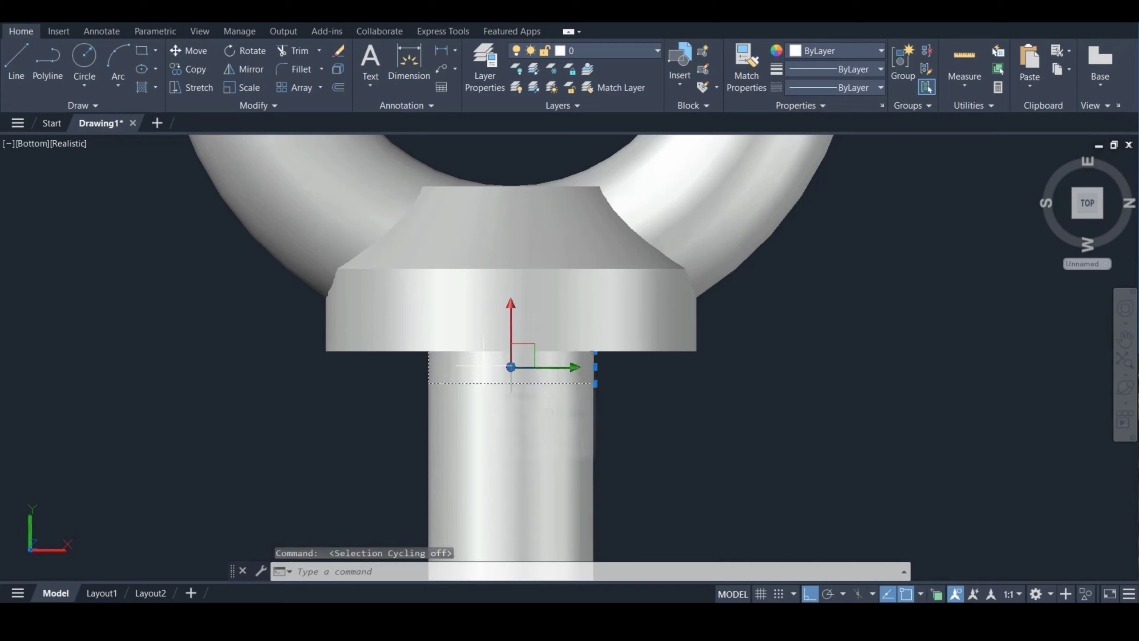
{"action": "left_click", "coordinate": [836, 51]}
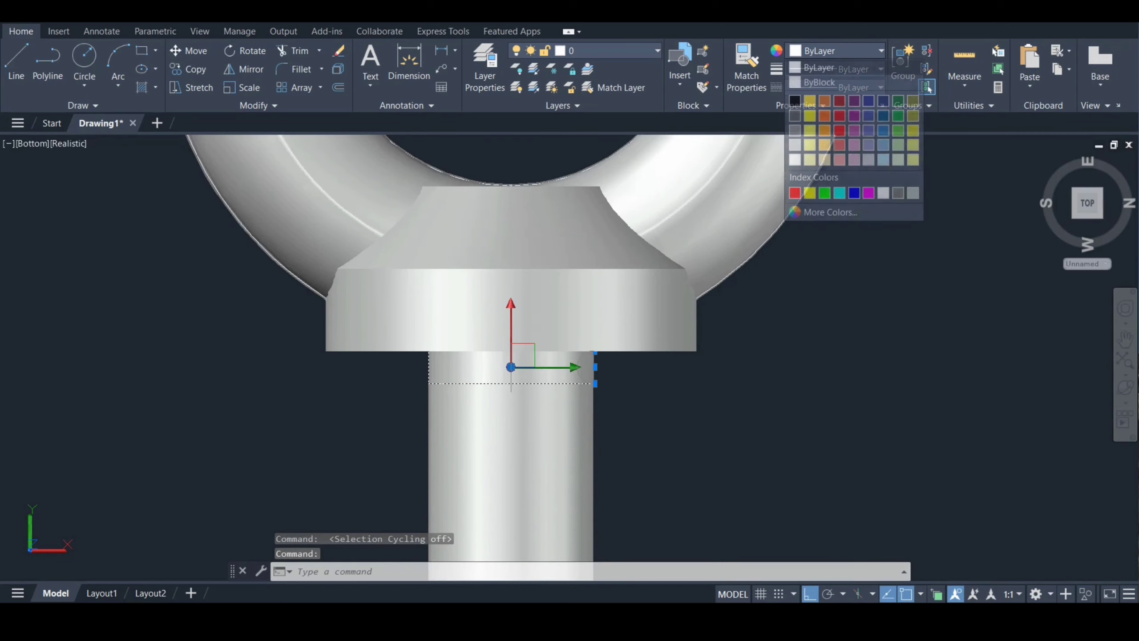
{"action": "key", "text": "Escape"}
{"action": "key", "text": "Escape"}
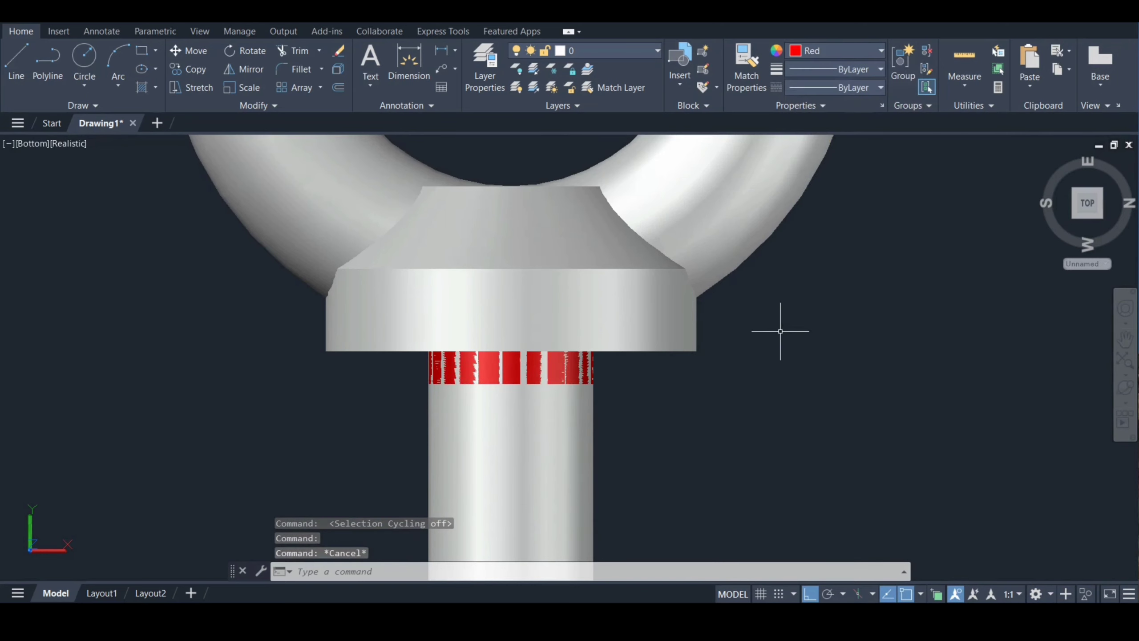
Step: Subtract the red revolved solid from the shank to cut a rounded groove beneath the collar
{"action": "type", "text": "su"}
{"action": "key", "text": "Return"}
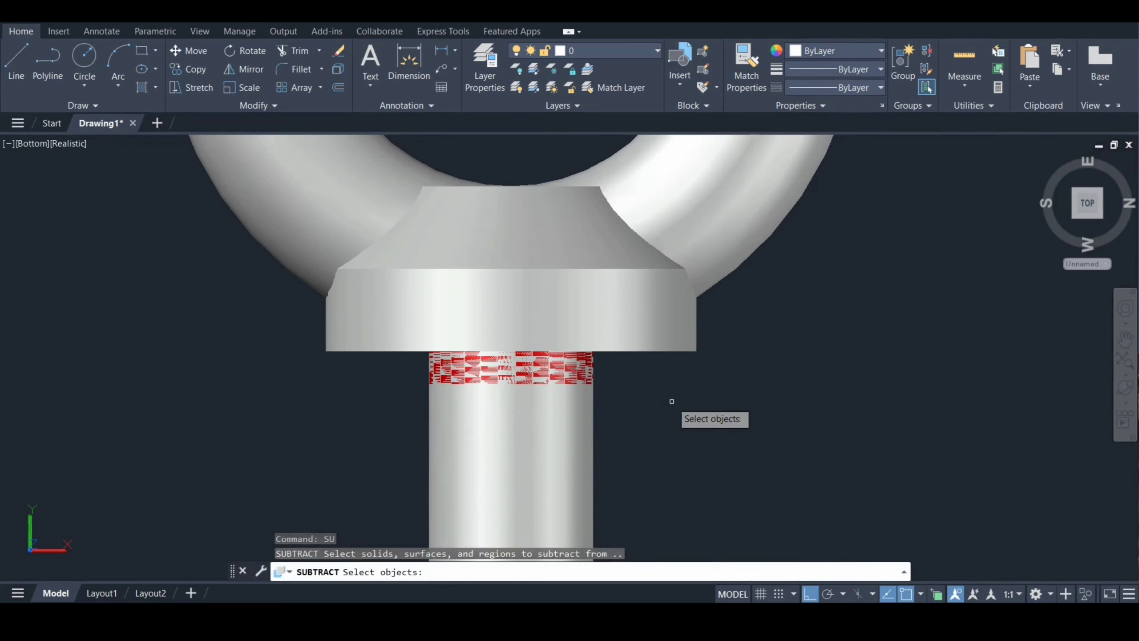
{"action": "left_click", "coordinate": [524, 435]}
{"action": "key", "text": "Return"}
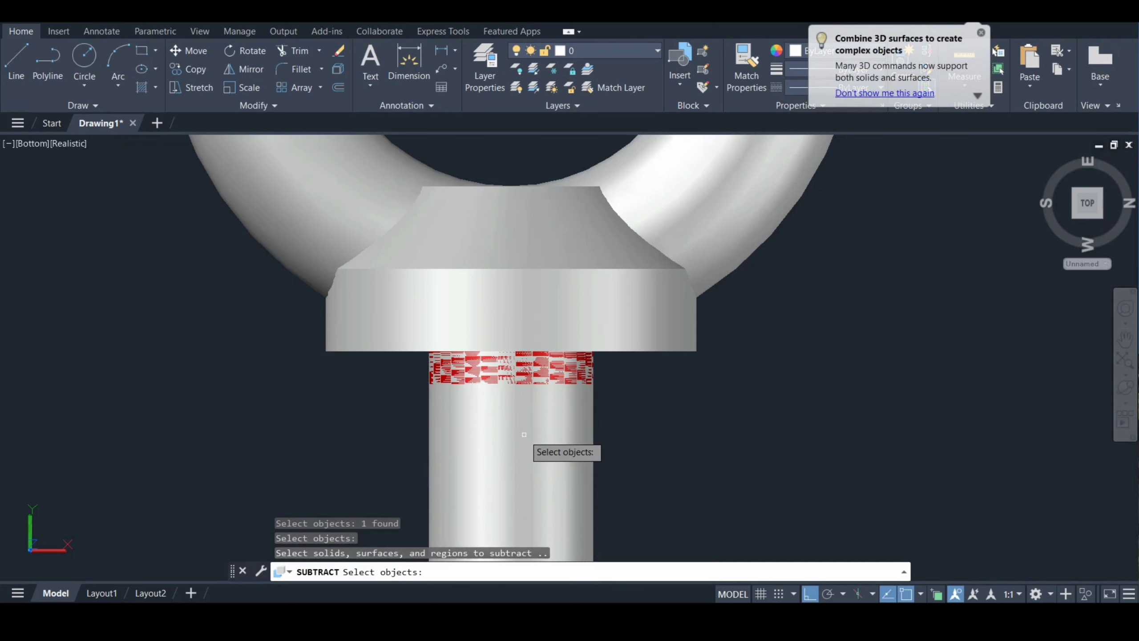
{"action": "left_click", "coordinate": [523, 378]}
{"action": "key", "text": "Return"}
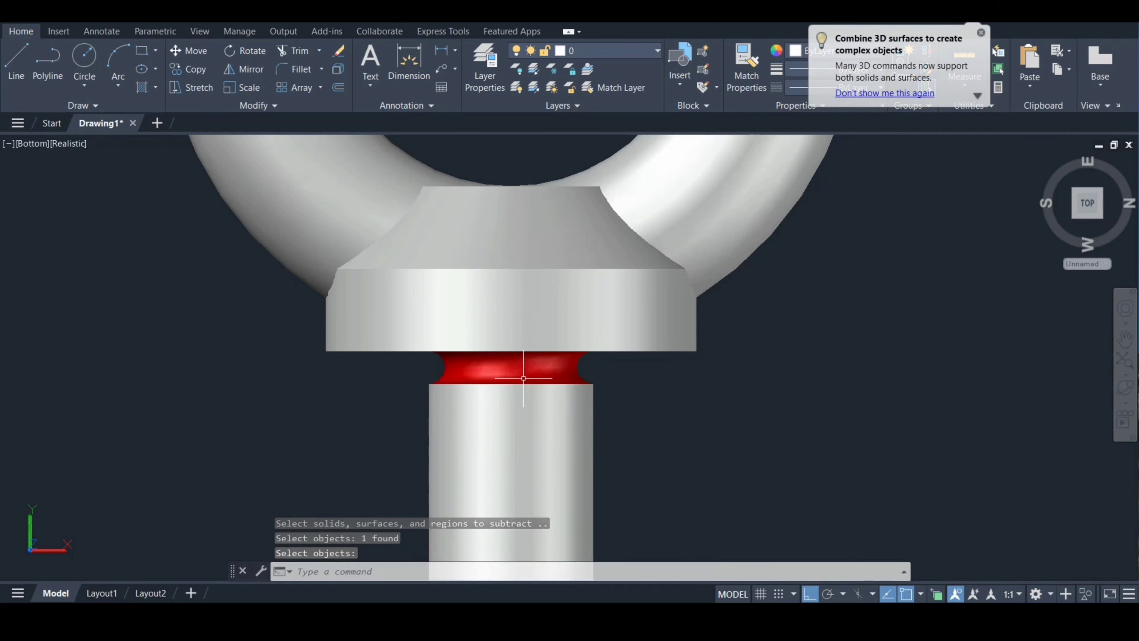
Step: Chamfer the circular edge at the shank's free end with both distances set to 4
{"action": "scroll", "coordinate": [763, 398], "scroll_direction": "down", "scroll_amount": 2}
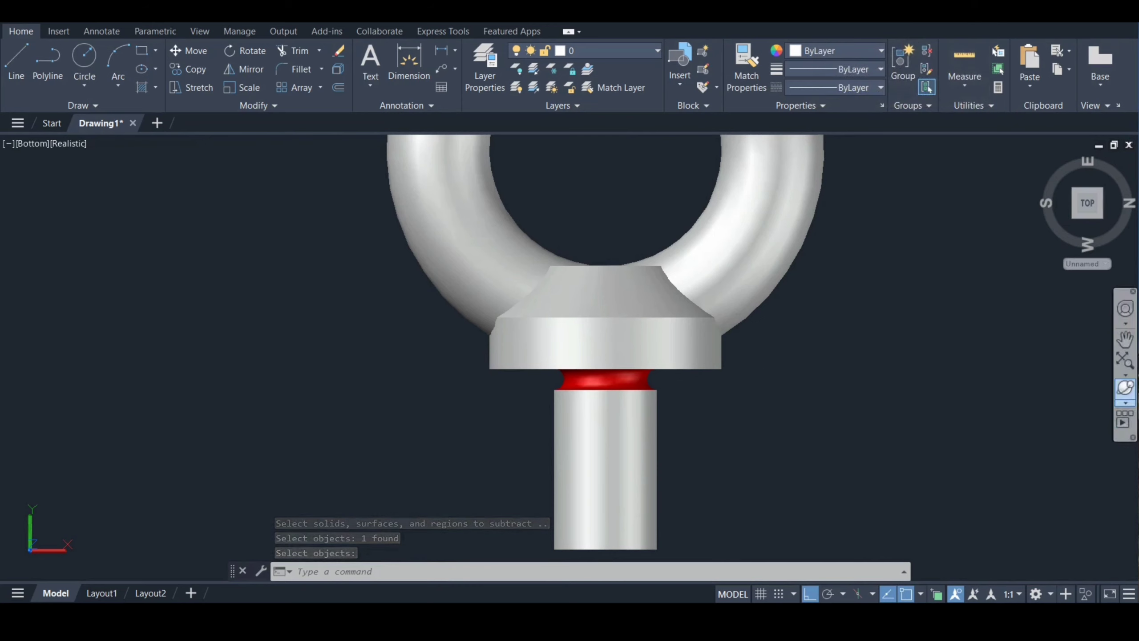
{"action": "left_click", "coordinate": [1125, 387]}
{"action": "left_click_drag", "start_coordinate": [570, 426], "coordinate": [625, 296]}
{"action": "key", "text": "Escape"}
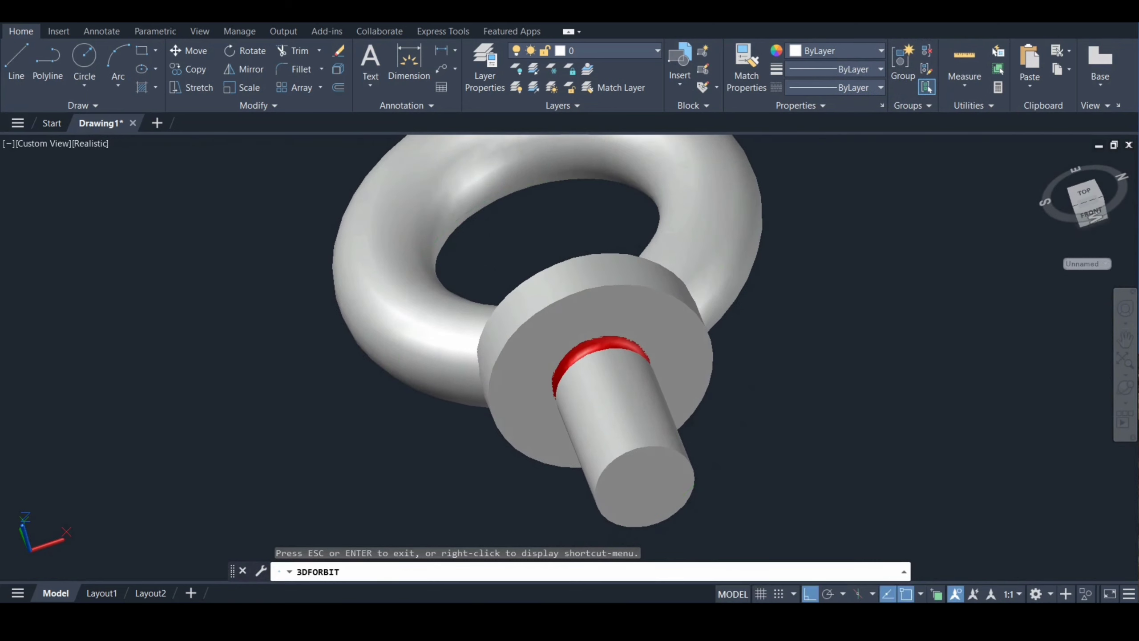
{"action": "type", "text": "cha"}
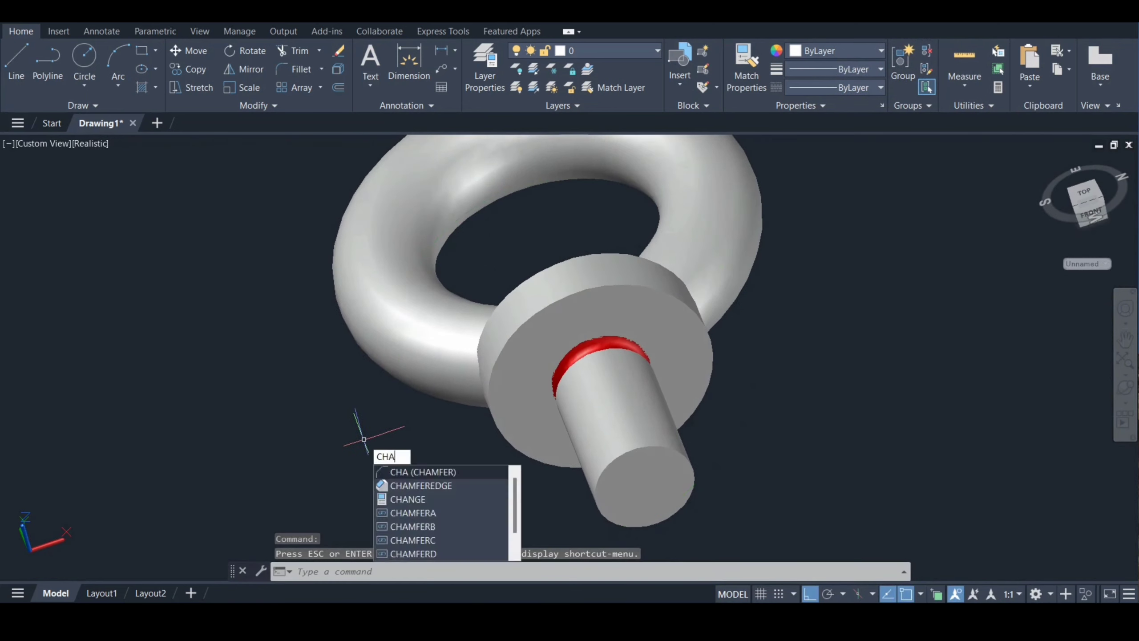
{"action": "key", "text": "Down"}
{"action": "key", "text": "Return"}
{"action": "type", "text": "d"}
{"action": "key", "text": "Return"}
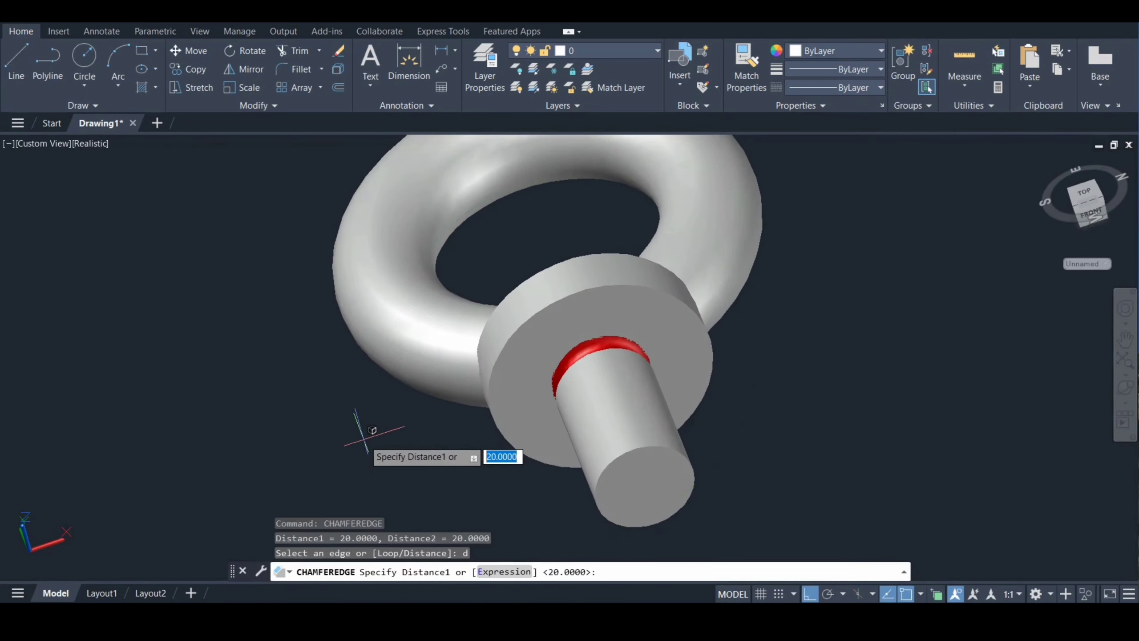
{"action": "type", "text": "4"}
{"action": "key", "text": "Return"}
{"action": "type", "text": "4"}
{"action": "key", "text": "Return"}
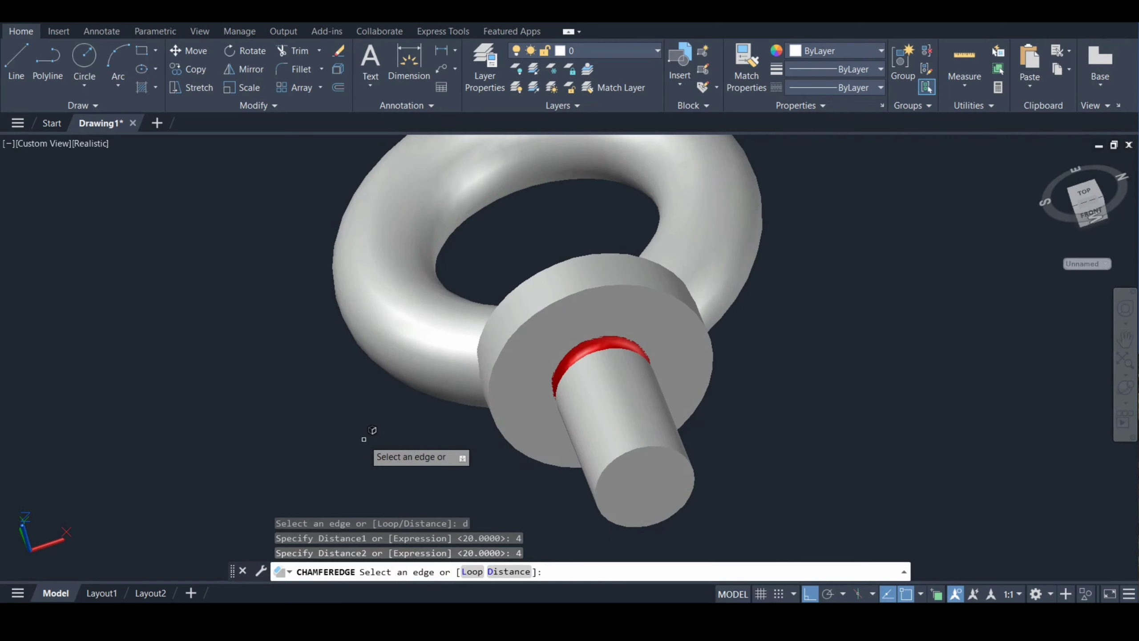
{"action": "left_click", "coordinate": [691, 471]}
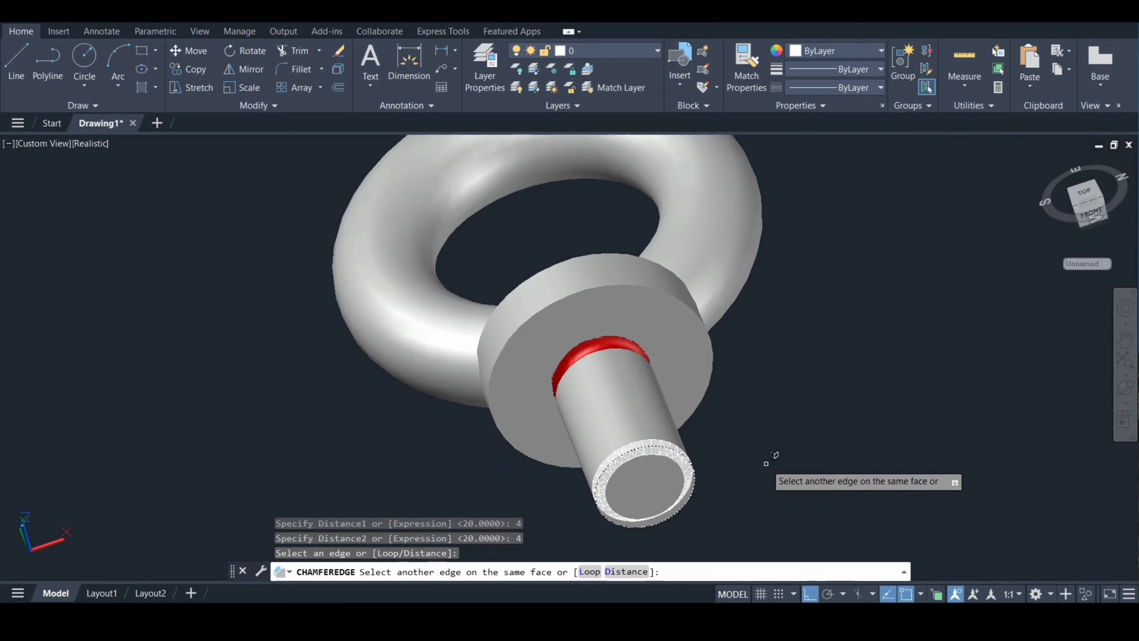
{"action": "key", "text": "Return"}
{"action": "key", "text": "Return"}
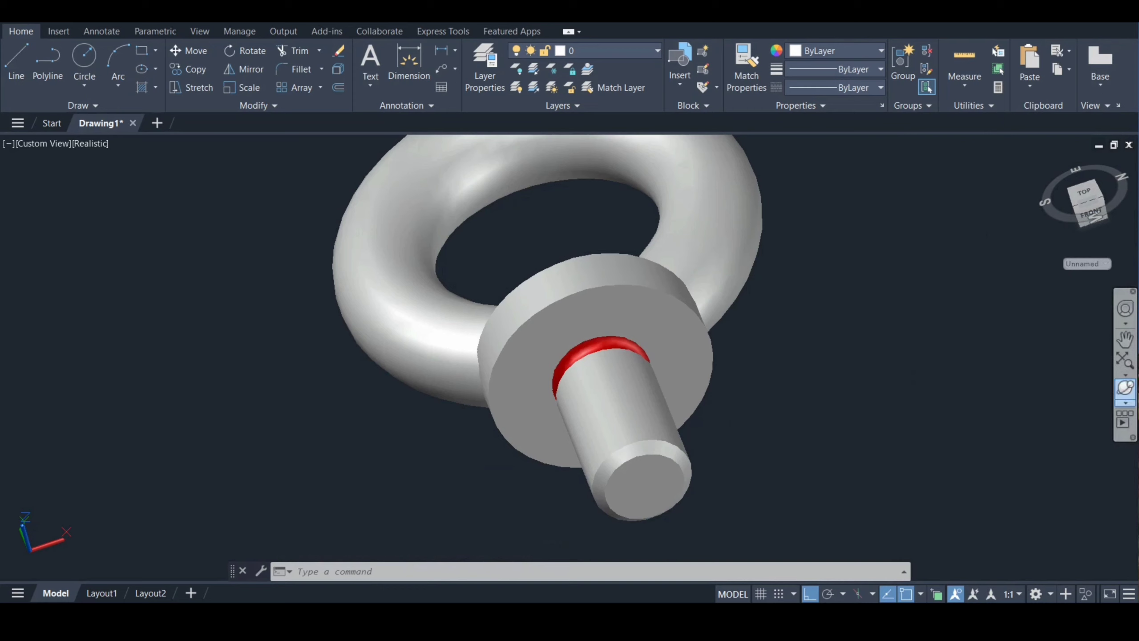
Step: Align the UCS to a view looking straight at the shank's chamfered end face, using the View option
{"action": "left_click", "coordinate": [1126, 387]}
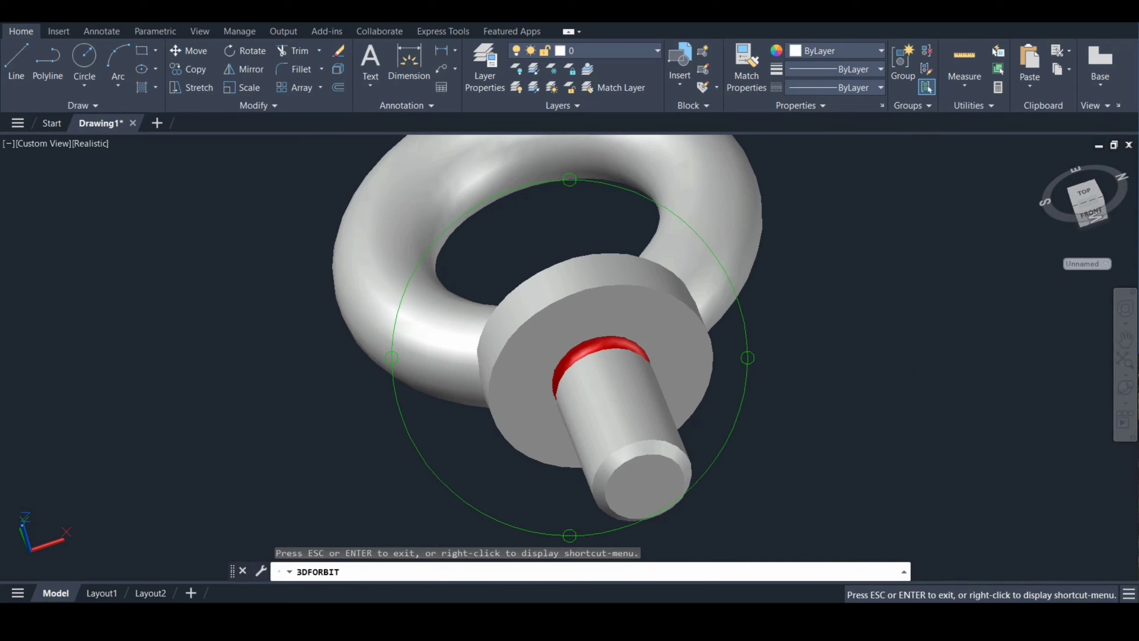
{"action": "left_click_drag", "start_coordinate": [645, 442], "coordinate": [647, 390]}
{"action": "key", "text": "Escape"}
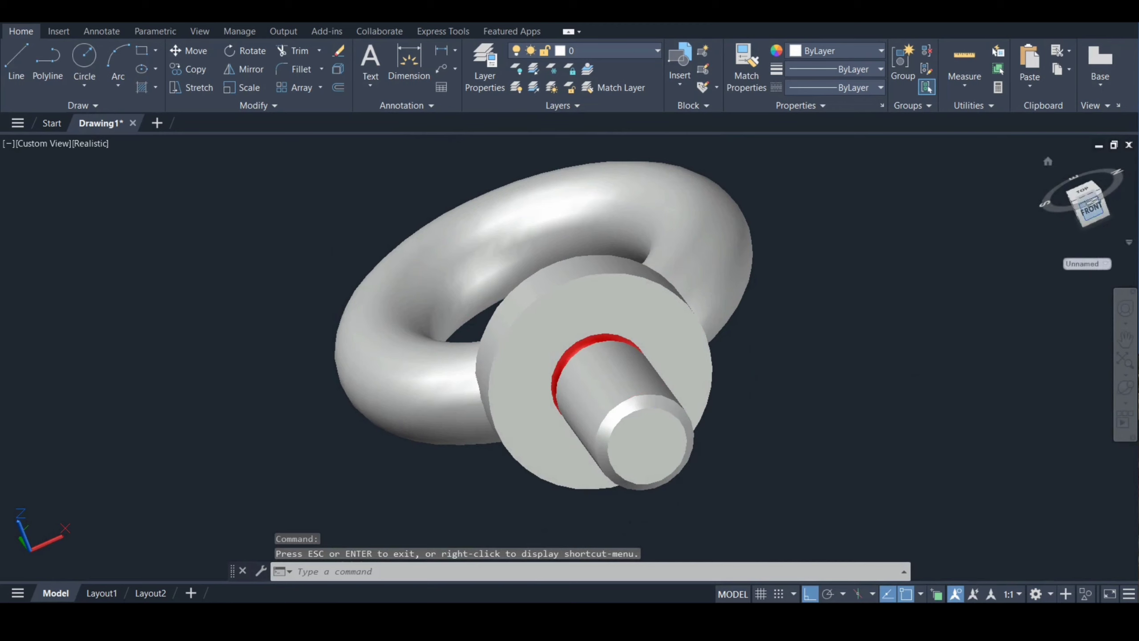
{"action": "left_click", "coordinate": [1064, 199]}
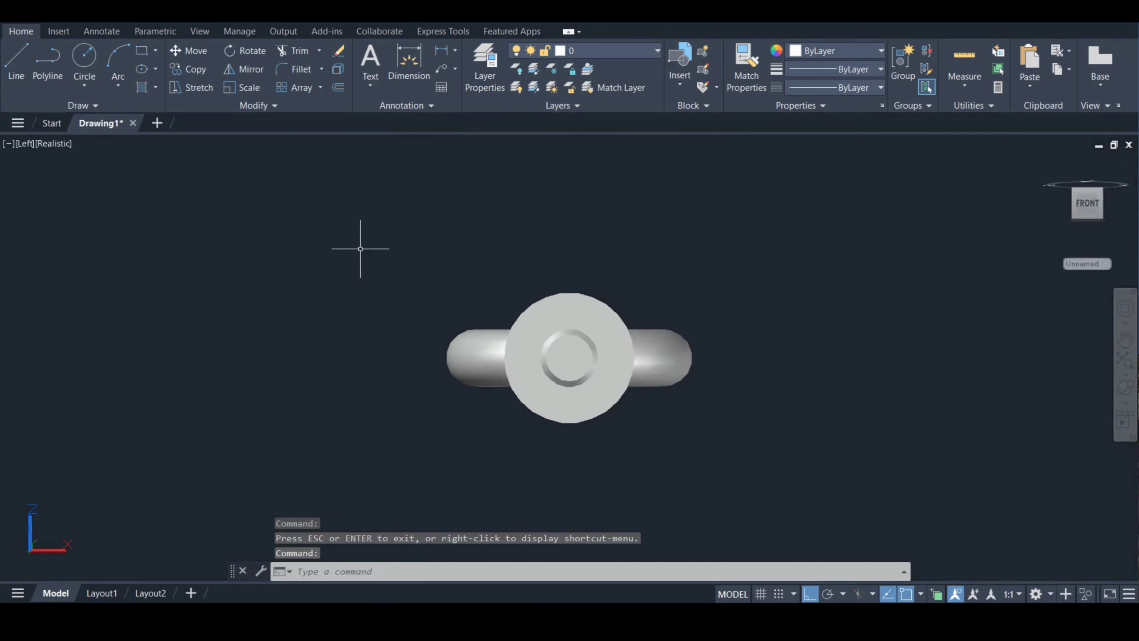
{"action": "type", "text": "ucs"}
{"action": "key", "text": "Return"}
{"action": "type", "text": "v"}
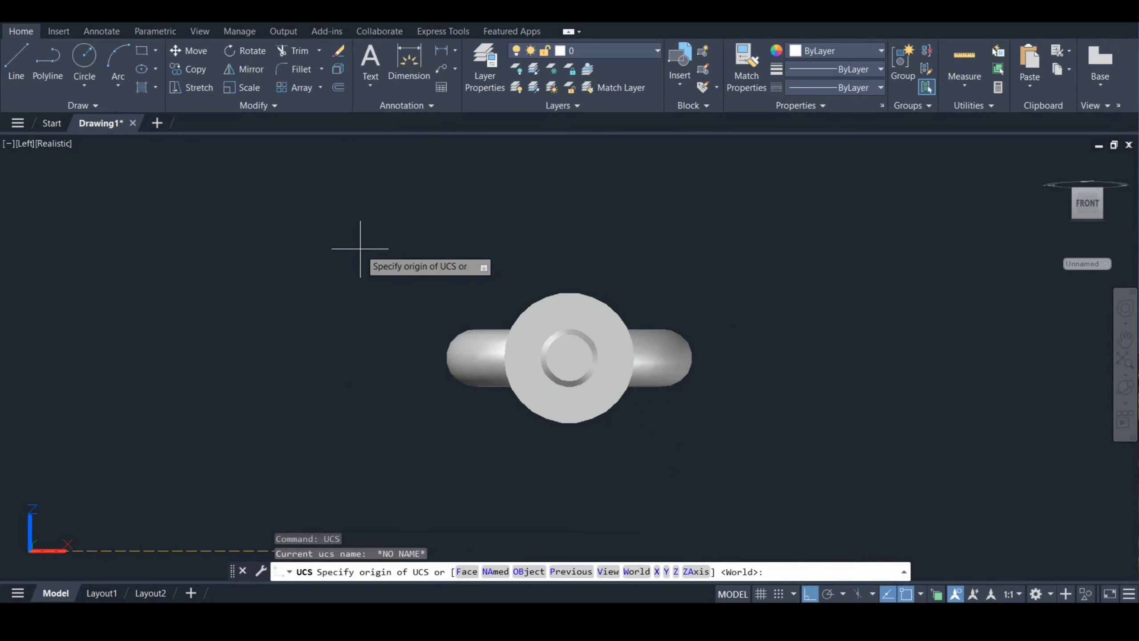
{"action": "key", "text": "Return"}
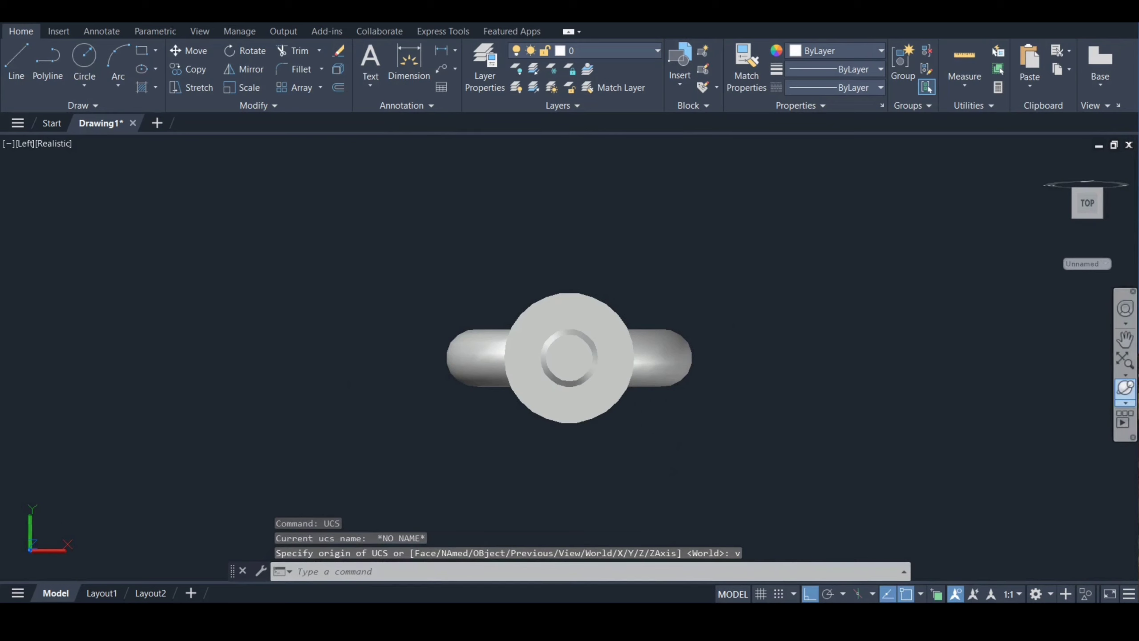
Step: Examine the shank's chamfered end and the red groove from a close, oblique angle
{"action": "left_click", "coordinate": [1125, 387]}
{"action": "left_click_drag", "start_coordinate": [561, 332], "coordinate": [624, 408]}
{"action": "left_click_drag", "start_coordinate": [692, 460], "coordinate": [684, 424]}
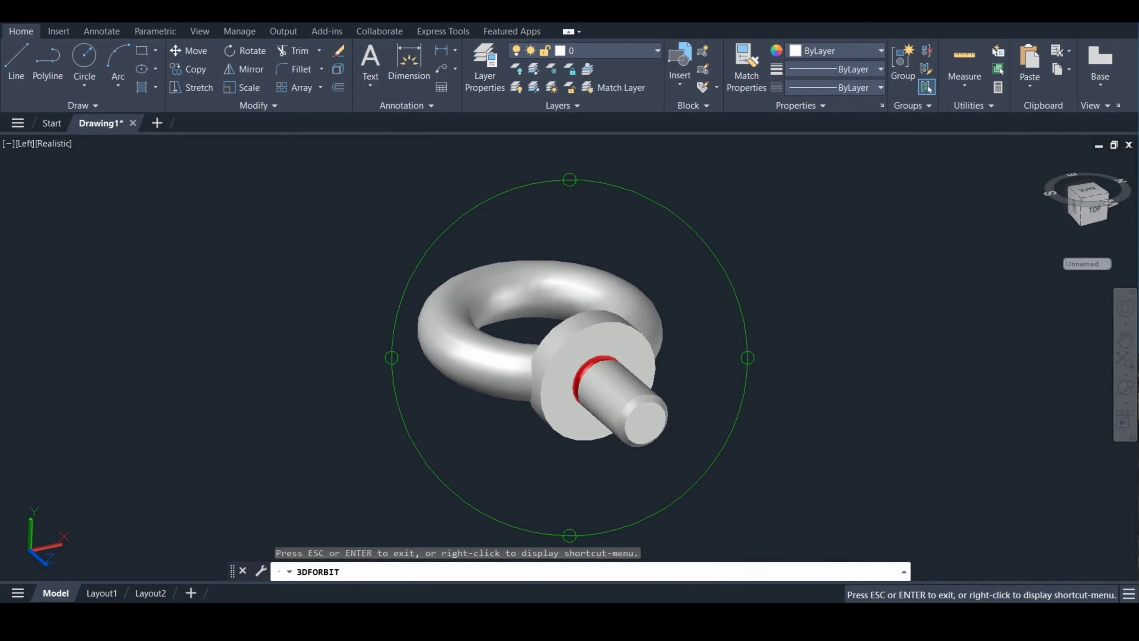
{"action": "scroll", "coordinate": [684, 424], "scroll_direction": "up", "scroll_amount": 2}
{"action": "scroll", "coordinate": [684, 424], "scroll_direction": "up", "scroll_amount": 2}
{"action": "scroll", "coordinate": [686, 431], "scroll_direction": "up", "scroll_amount": 1}
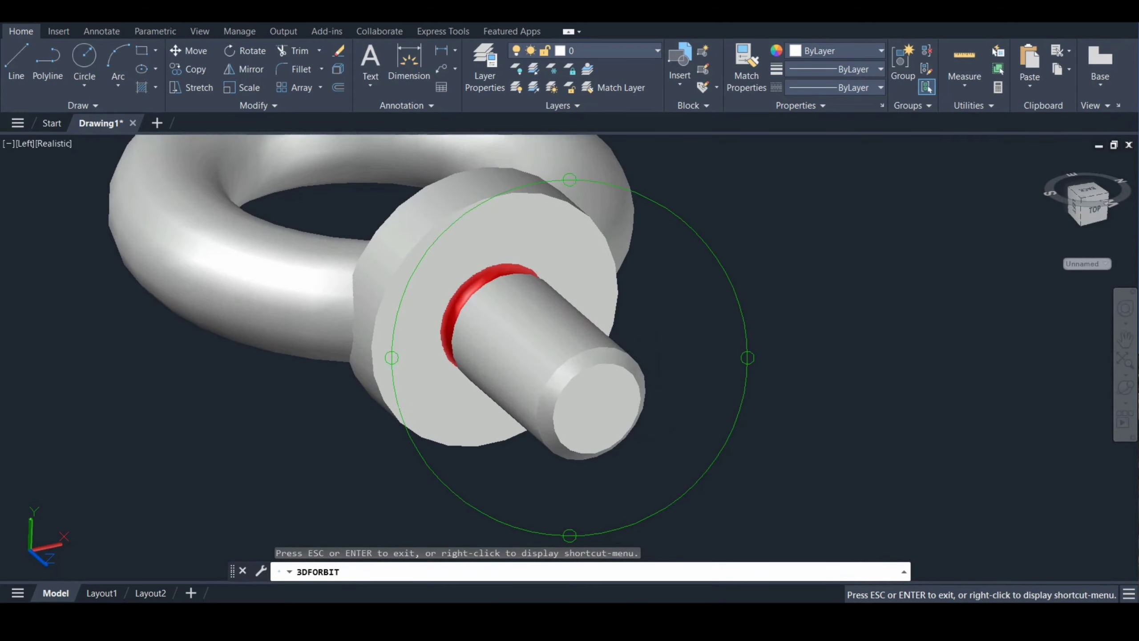
{"action": "key", "text": "Escape"}
{"action": "type", "text": "c"}
{"action": "key", "text": "Return"}
{"action": "key", "text": "Escape"}
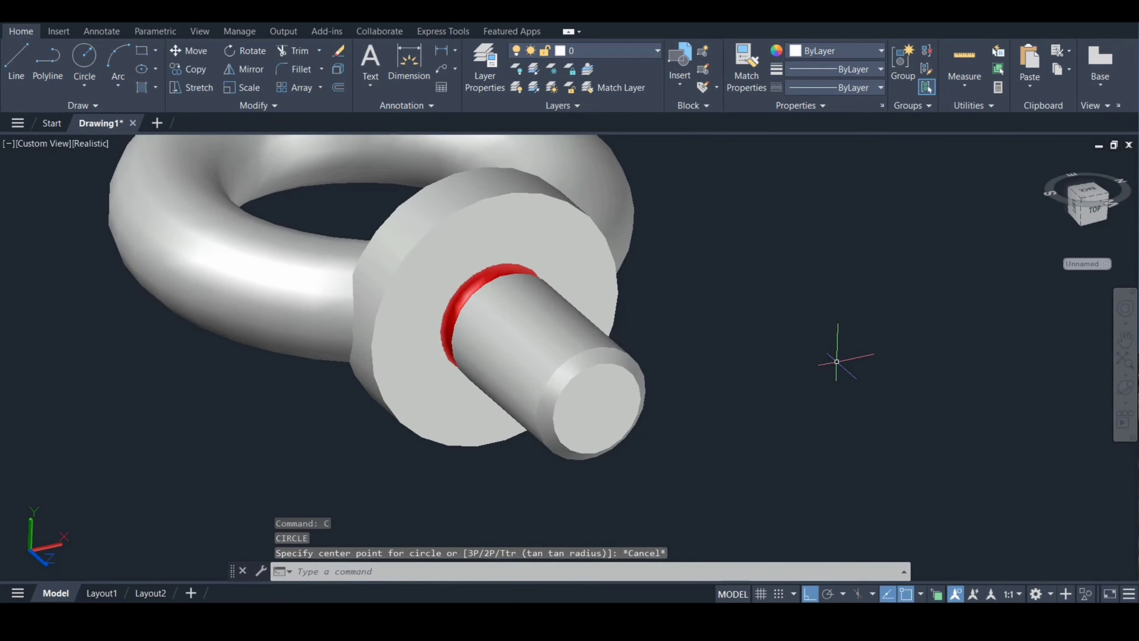
Step: Draw a helix around the shank from its end-face centre, with base and top radii of 20.3961 and height 70
{"action": "type", "text": "HELIX"}
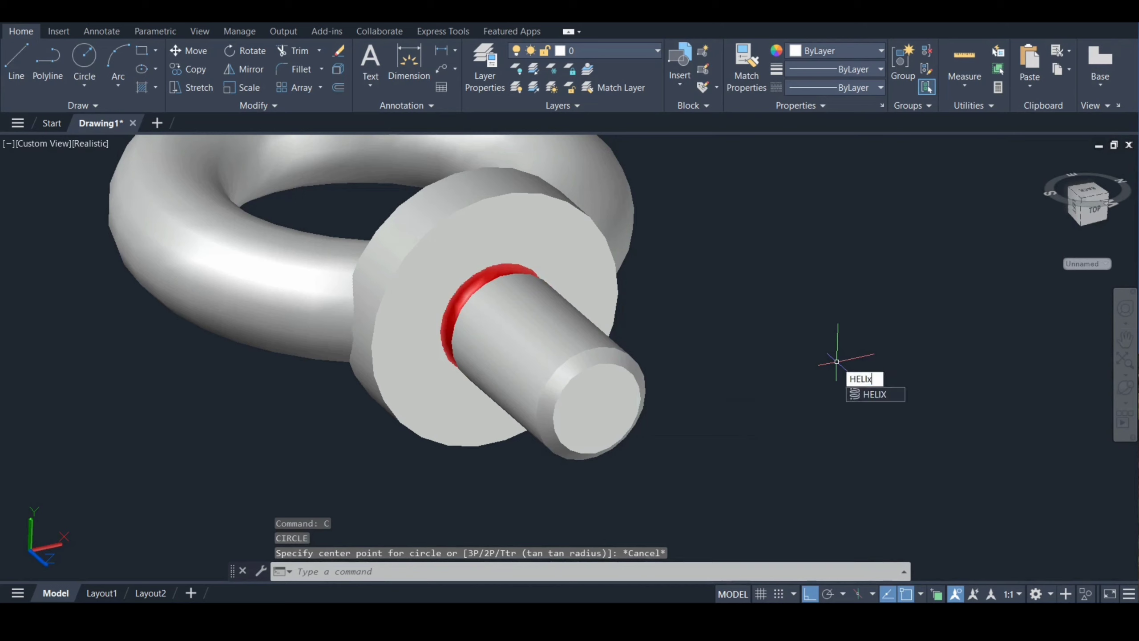
{"action": "key", "text": "Return"}
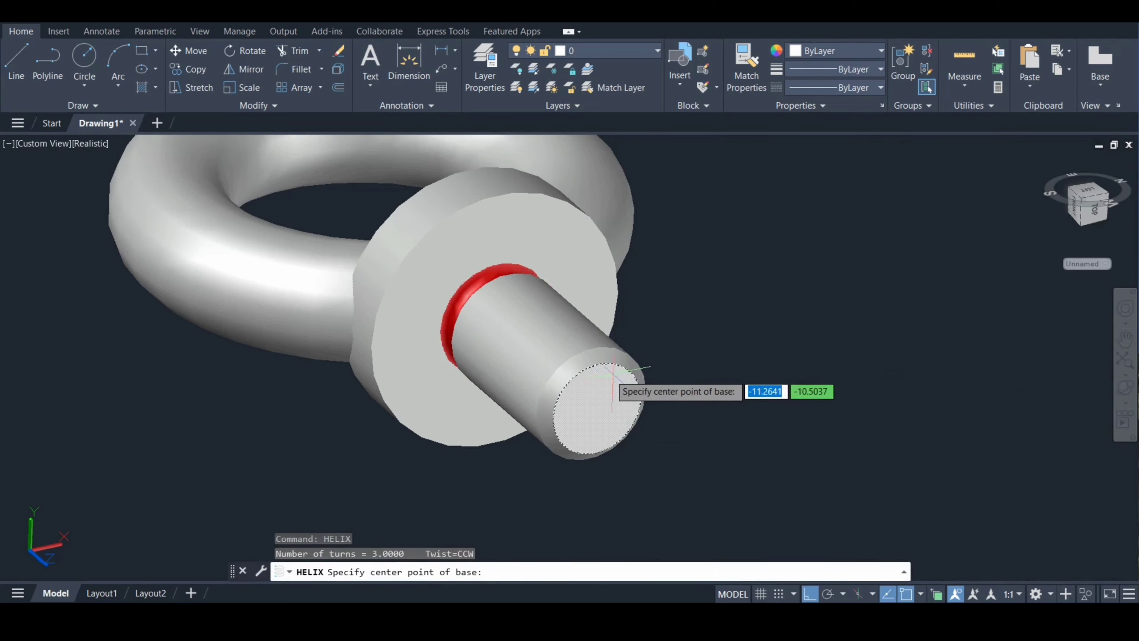
{"action": "left_click", "coordinate": [596, 408]}
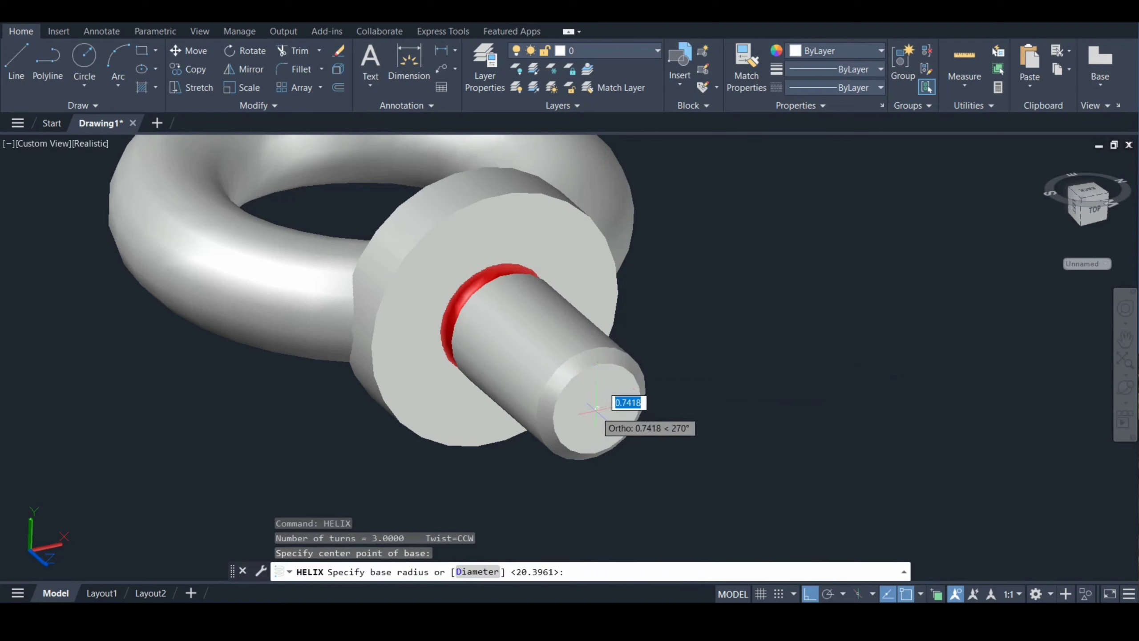
{"action": "left_click", "coordinate": [646, 392]}
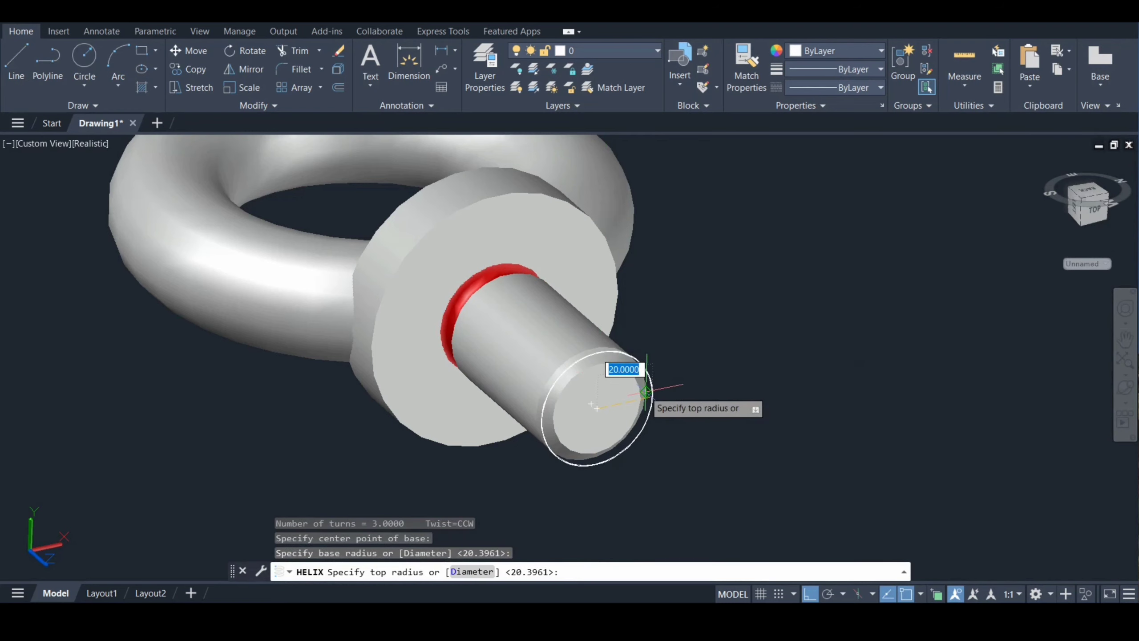
{"action": "key", "text": "Return"}
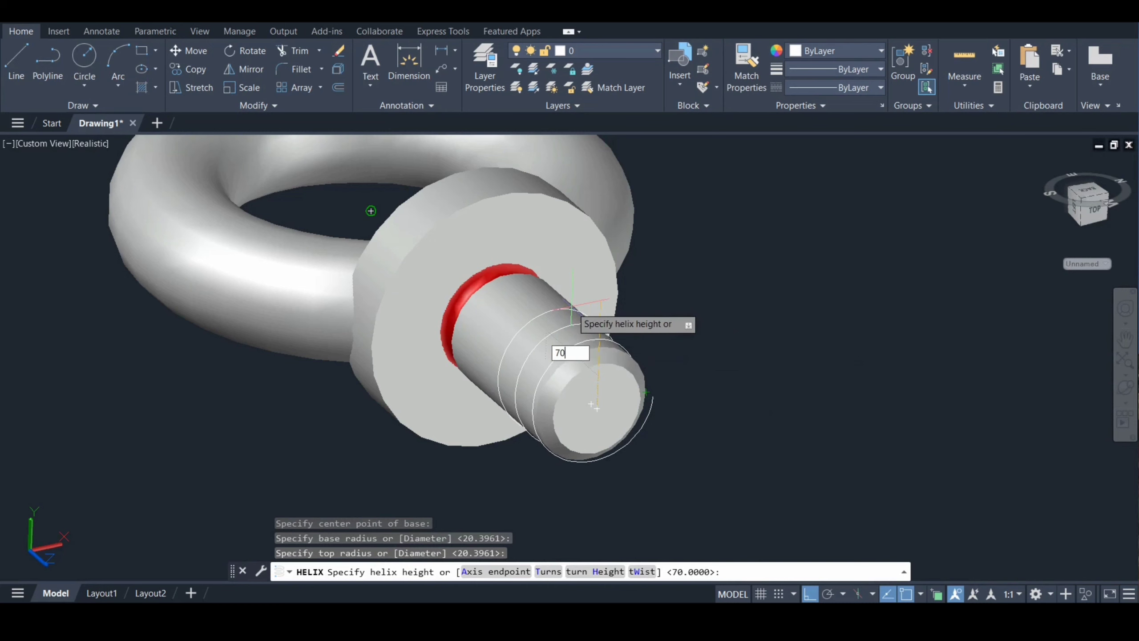
{"action": "key", "text": "Return"}
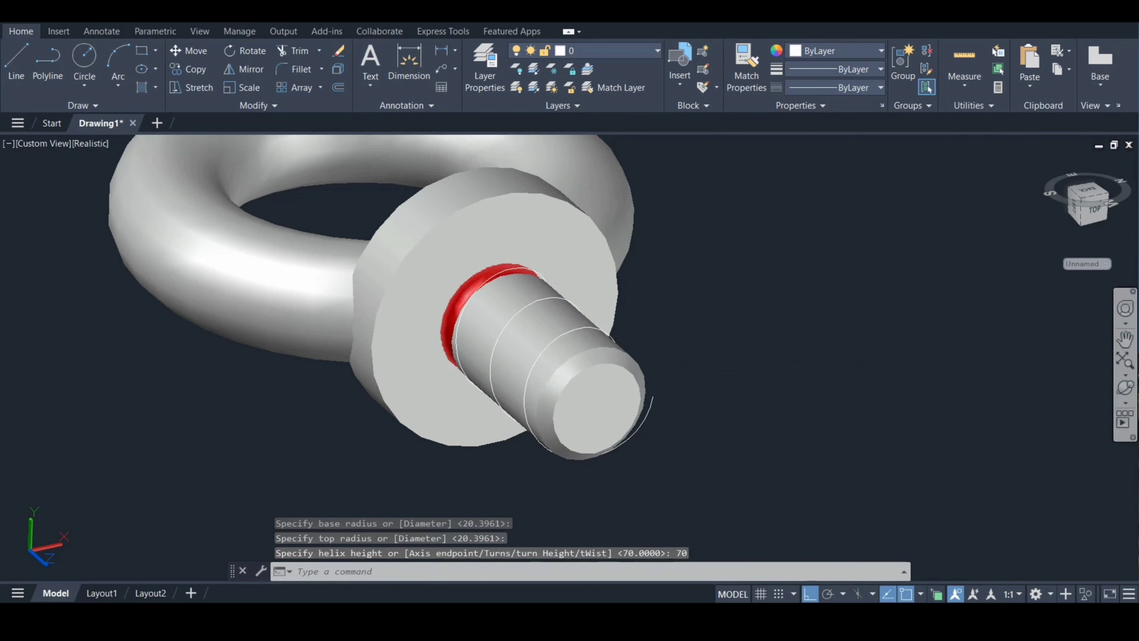
Step: Set the helix's number of turns to 35 in its properties
{"action": "left_click", "coordinate": [1124, 387]}
{"action": "left_click_drag", "start_coordinate": [650, 434], "coordinate": [632, 300]}
{"action": "left_click_drag", "start_coordinate": [628, 426], "coordinate": [543, 280]}
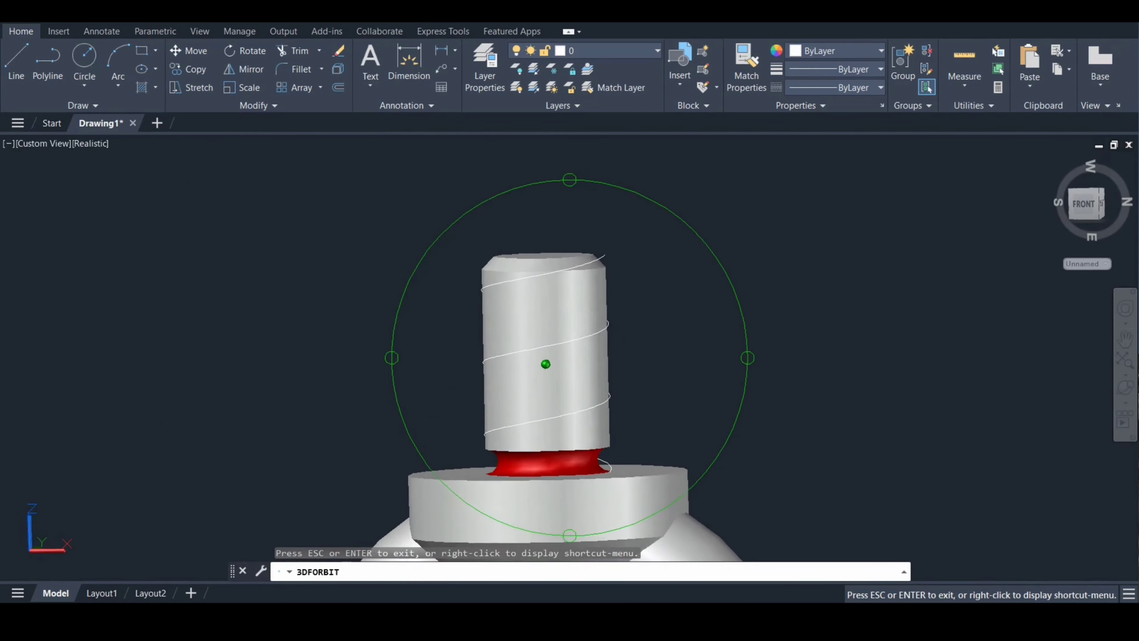
{"action": "key", "text": "Escape"}
{"action": "left_click", "coordinate": [599, 257]}
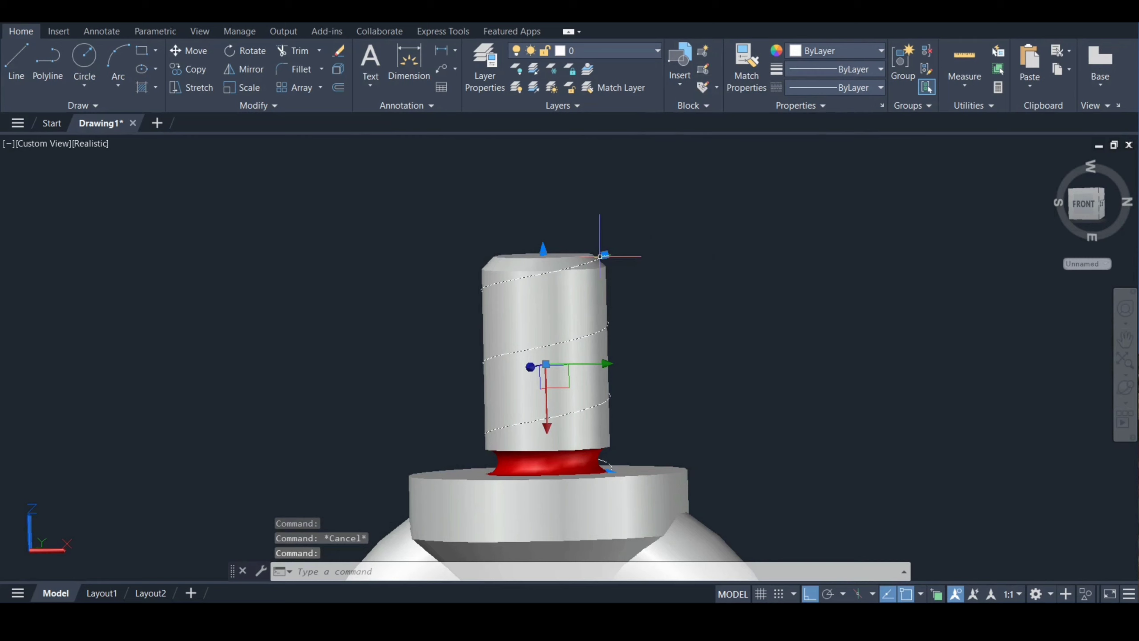
{"action": "right_click", "coordinate": [220, 243]}
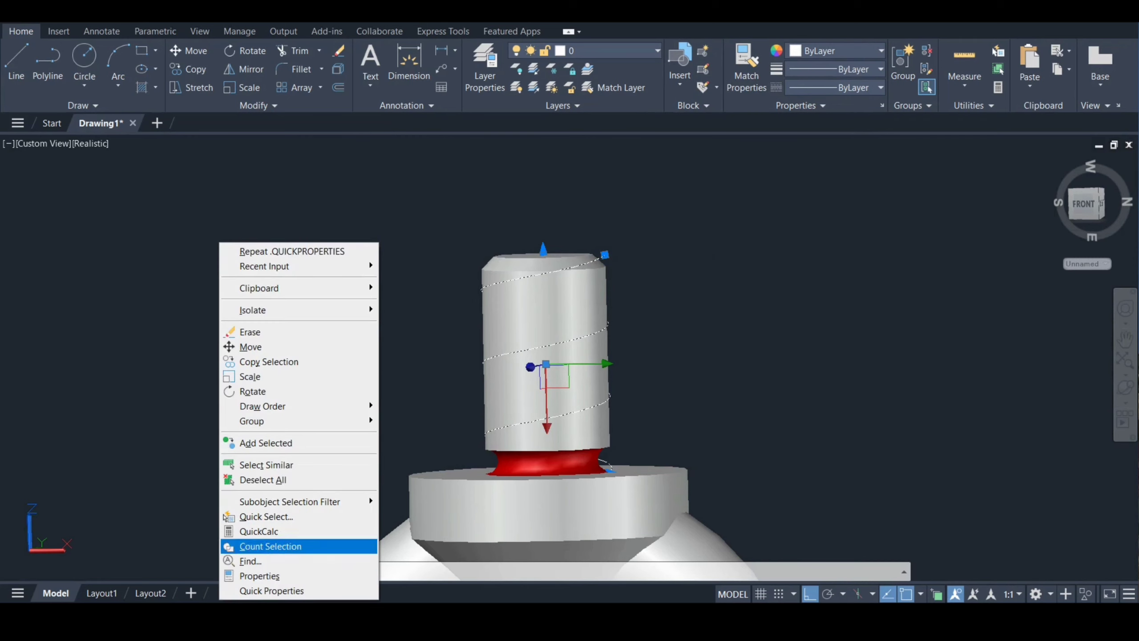
{"action": "left_click", "coordinate": [259, 575]}
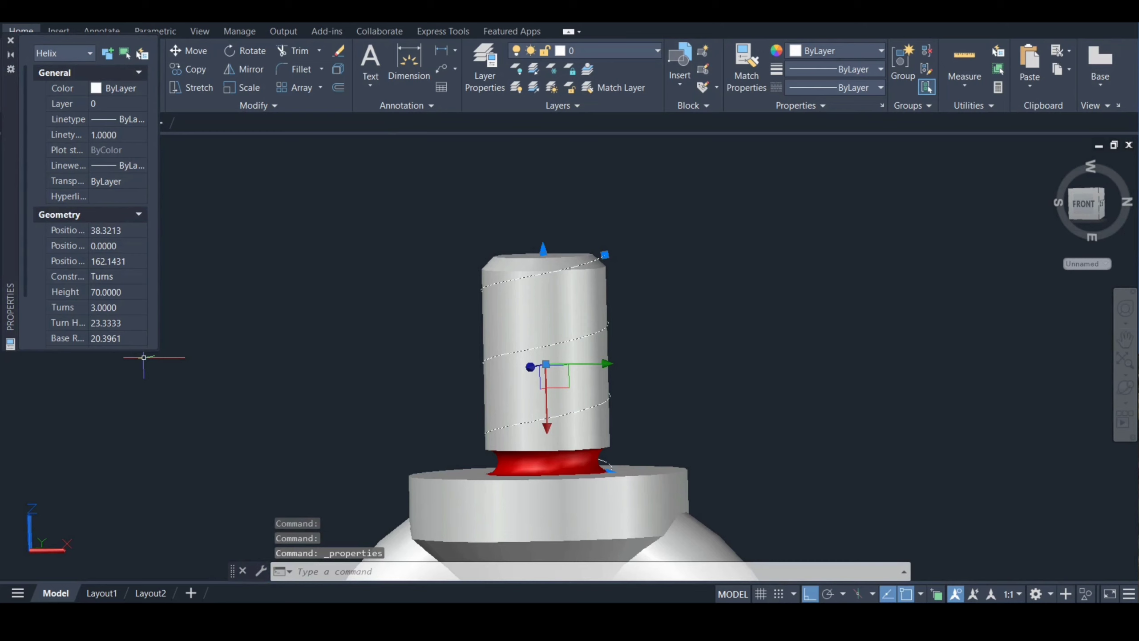
{"action": "left_click", "coordinate": [107, 308]}
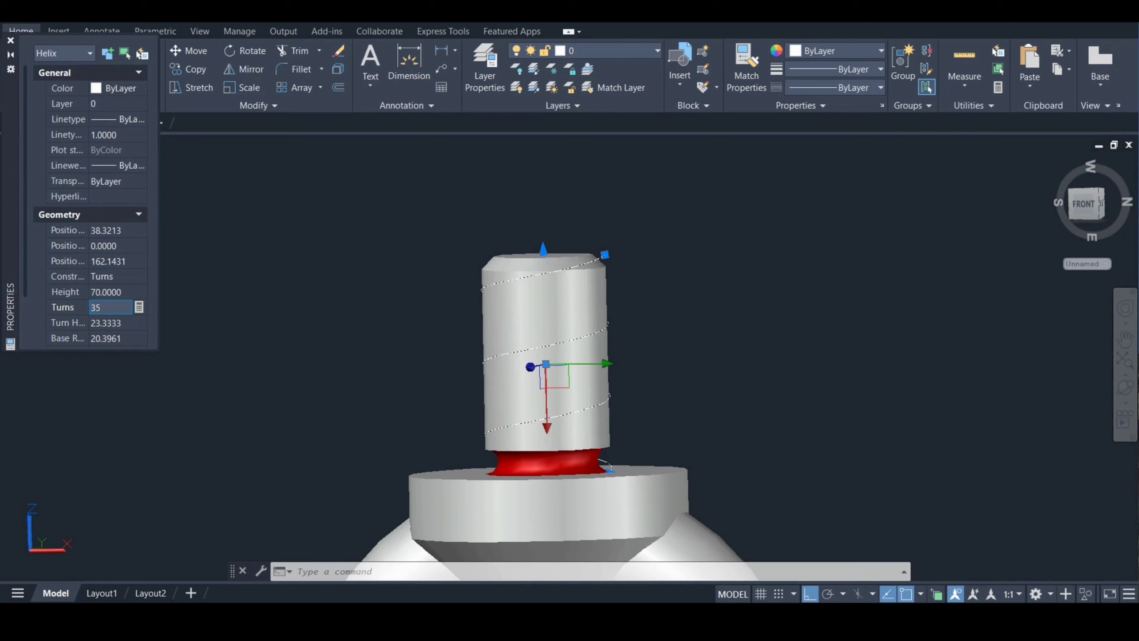
{"action": "key", "text": "Tab"}
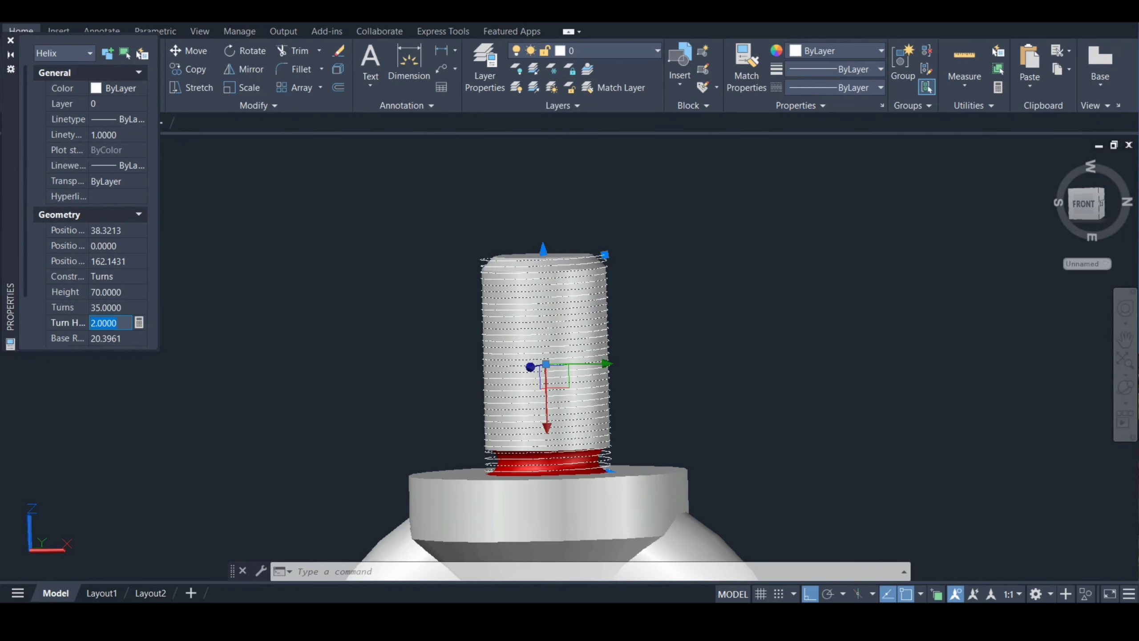
{"action": "key", "text": "ctrl+1"}
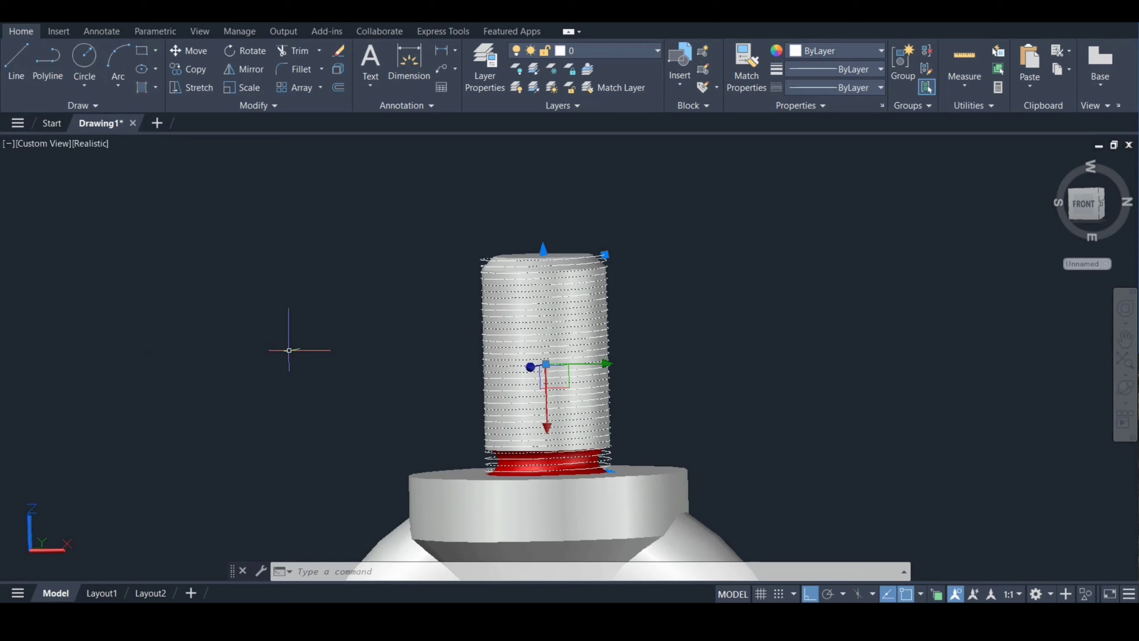
{"action": "key", "text": "Escape"}
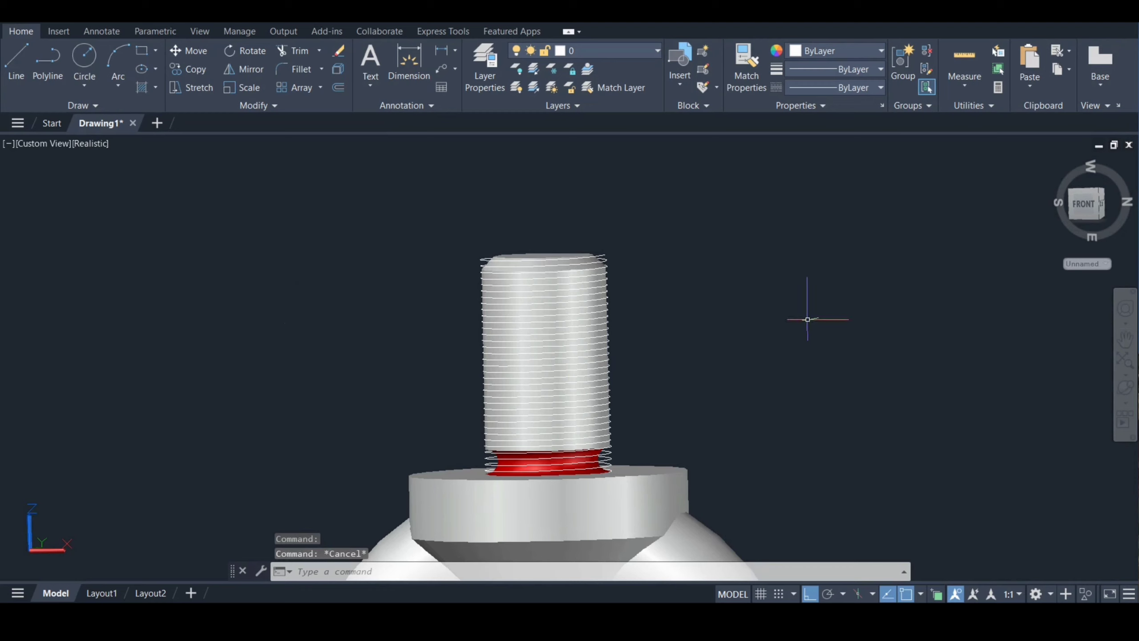
Step: Align the UCS to the straight-on view of the eye bolt's back side, using the View option
{"action": "left_click", "coordinate": [1084, 204]}
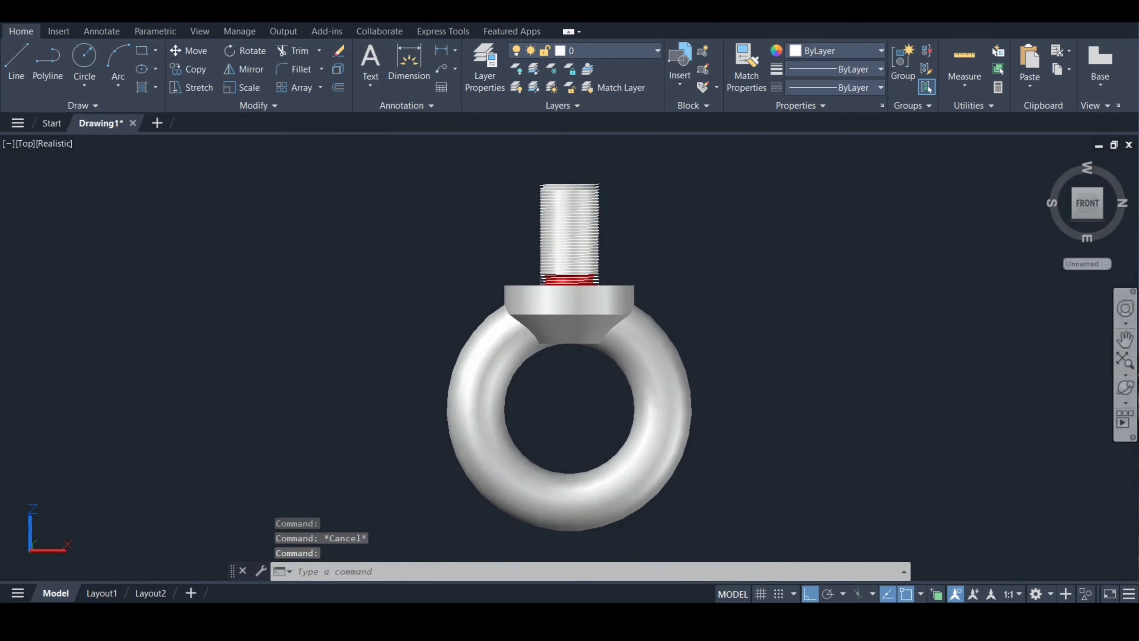
{"action": "left_click", "coordinate": [1126, 386]}
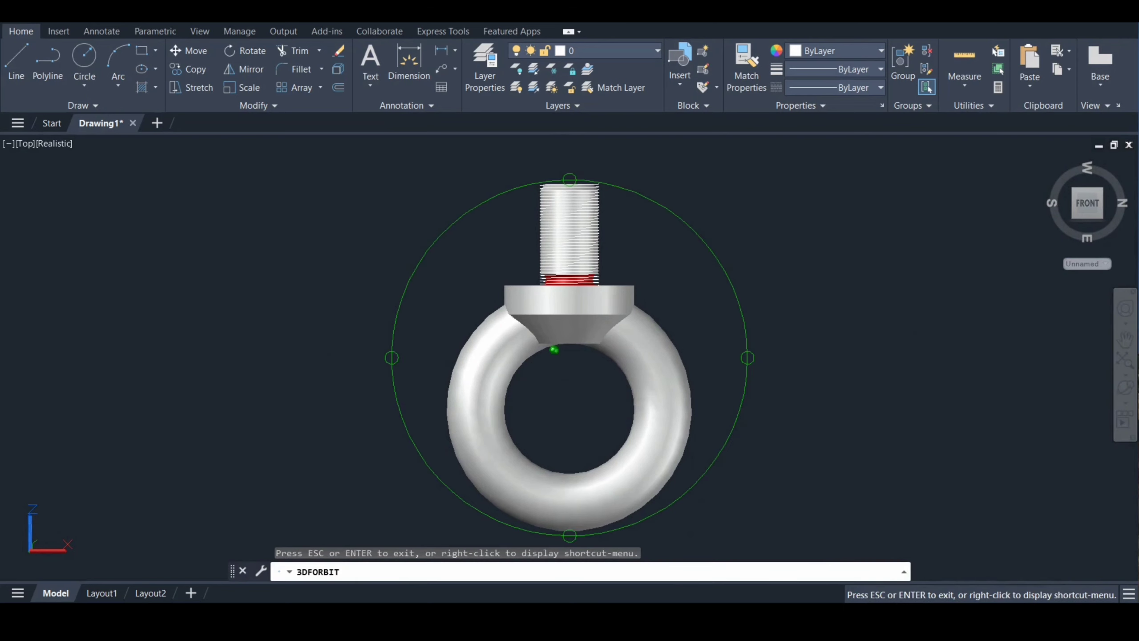
{"action": "left_click_drag", "start_coordinate": [601, 383], "coordinate": [467, 378]}
{"action": "left_click_drag", "start_coordinate": [583, 381], "coordinate": [452, 381]}
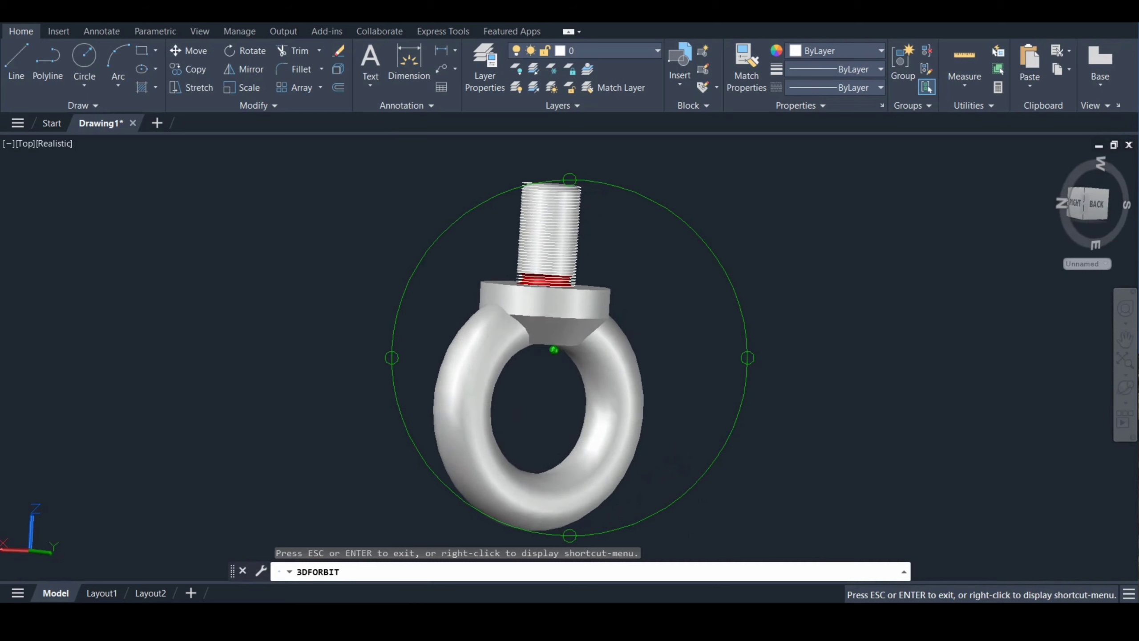
{"action": "left_click_drag", "start_coordinate": [538, 380], "coordinate": [473, 394]}
{"action": "key", "text": "Escape"}
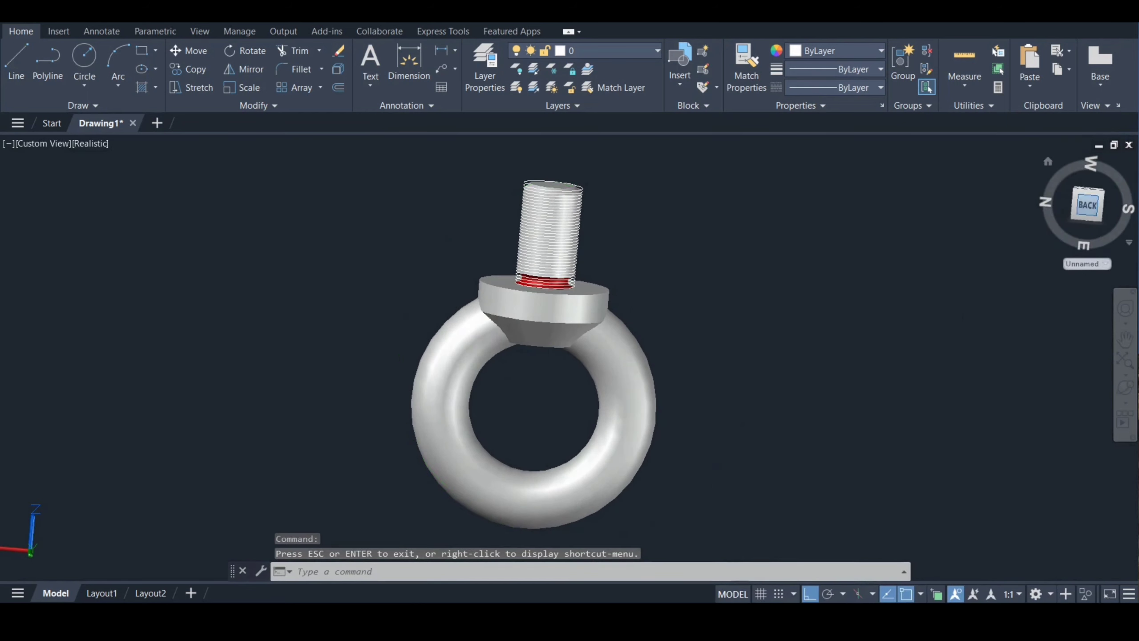
{"action": "left_click", "coordinate": [1087, 205]}
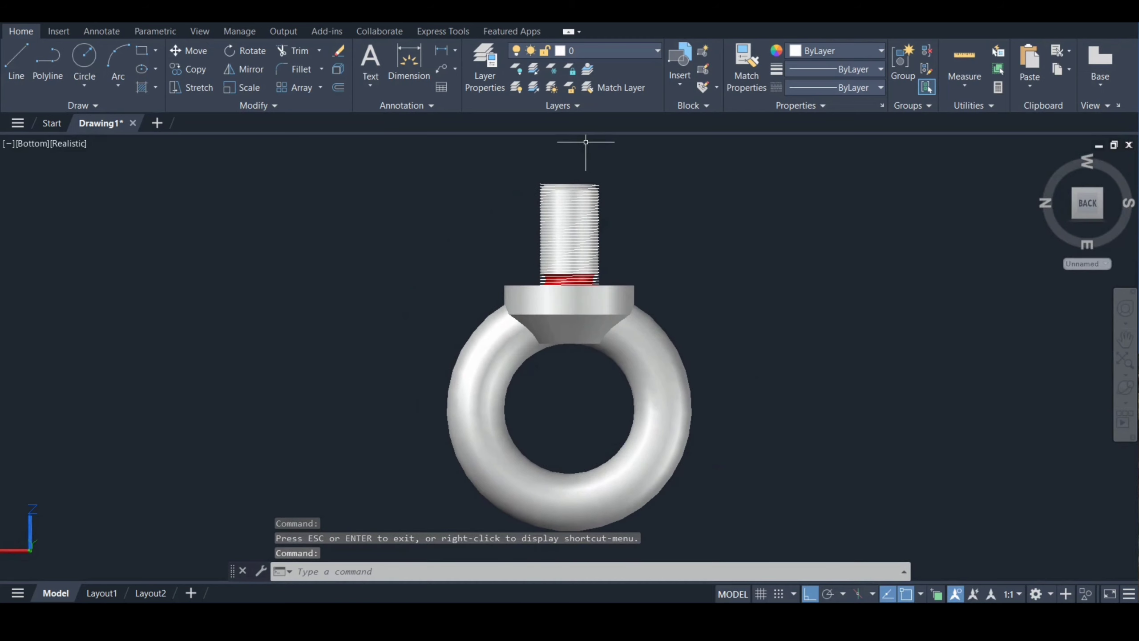
{"action": "scroll", "coordinate": [577, 159], "scroll_direction": "up", "scroll_amount": 6}
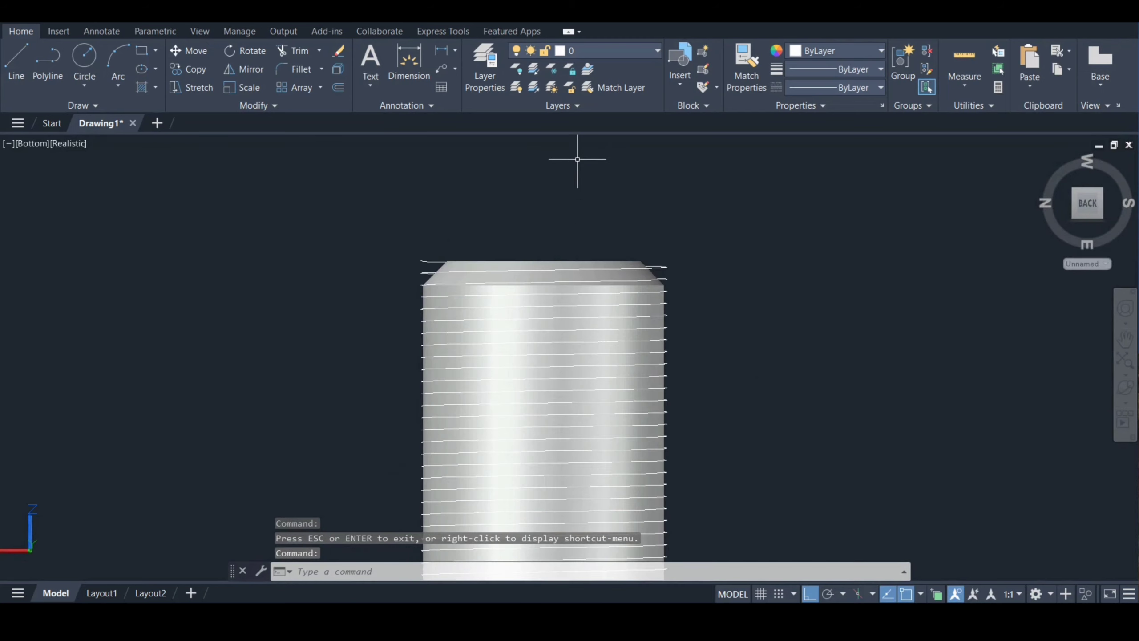
{"action": "type", "text": "ucs"}
{"action": "key", "text": "Return"}
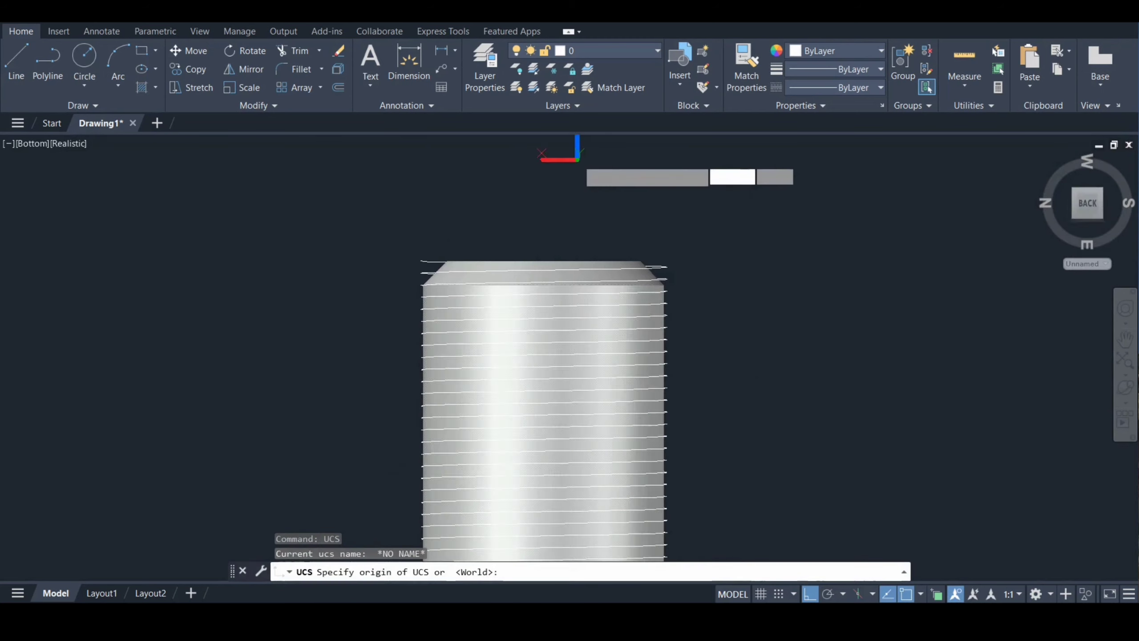
{"action": "type", "text": "v"}
{"action": "key", "text": "Return"}
Step: Draw a 3-sided polygon inscribed in a circle of radius 1.1, centred on the helix's endpoint at the shank's free end
{"action": "type", "text": "POL"}
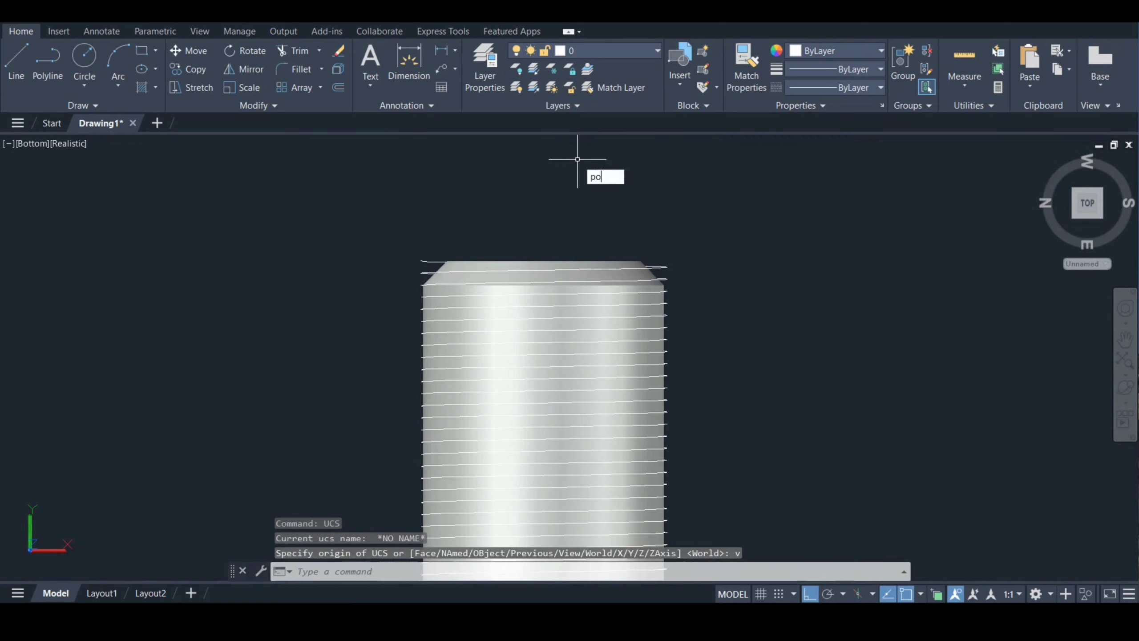
{"action": "key", "text": "Return"}
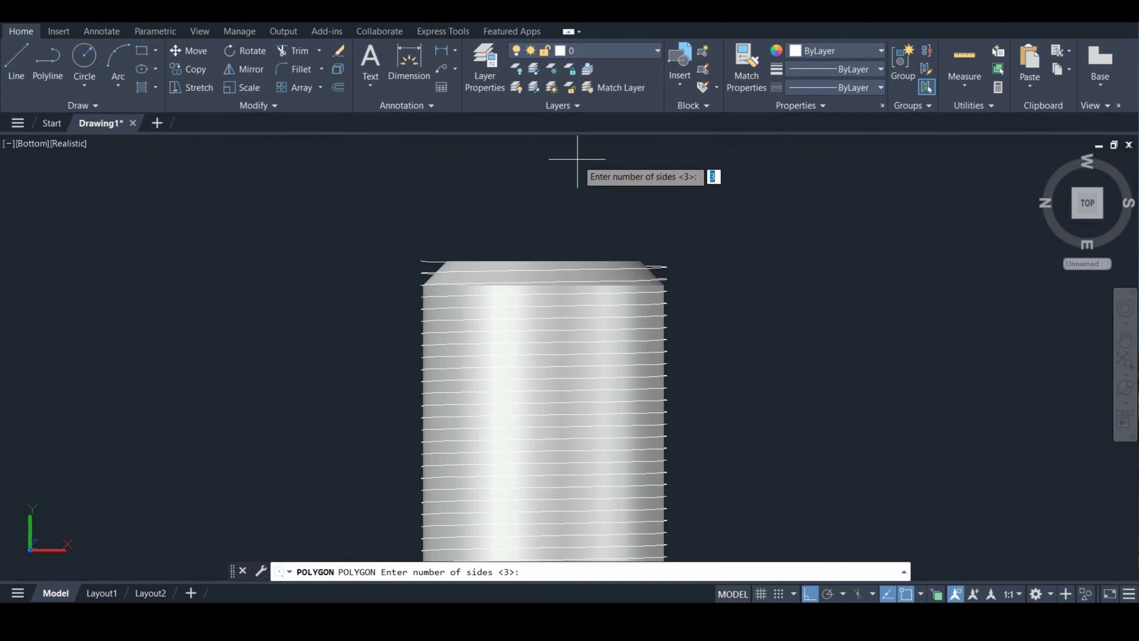
{"action": "key", "text": "Return"}
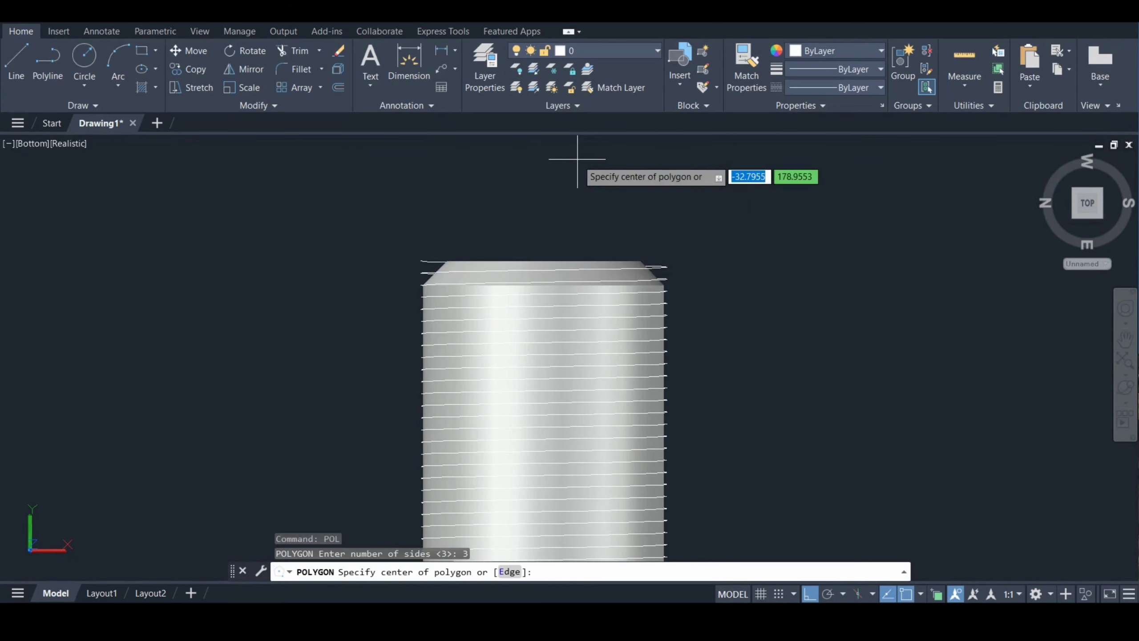
{"action": "left_click", "coordinate": [420, 260]}
{"action": "key", "text": "Return"}
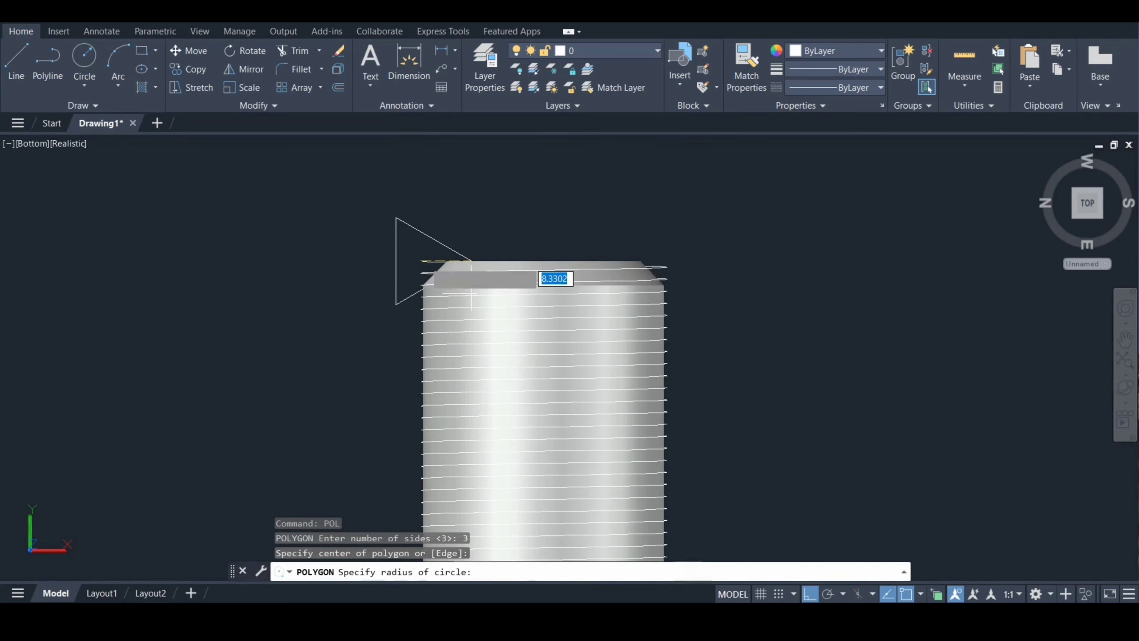
{"action": "type", "text": "1.1"}
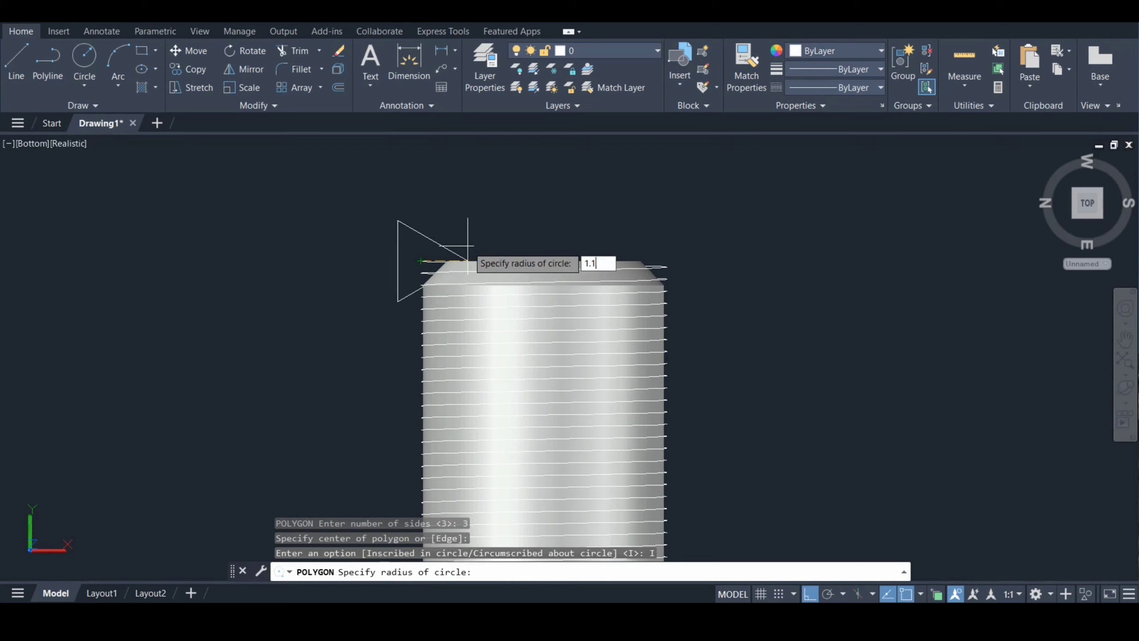
{"action": "key", "text": "Return"}
{"action": "scroll", "coordinate": [453, 220], "scroll_direction": "up", "scroll_amount": 5}
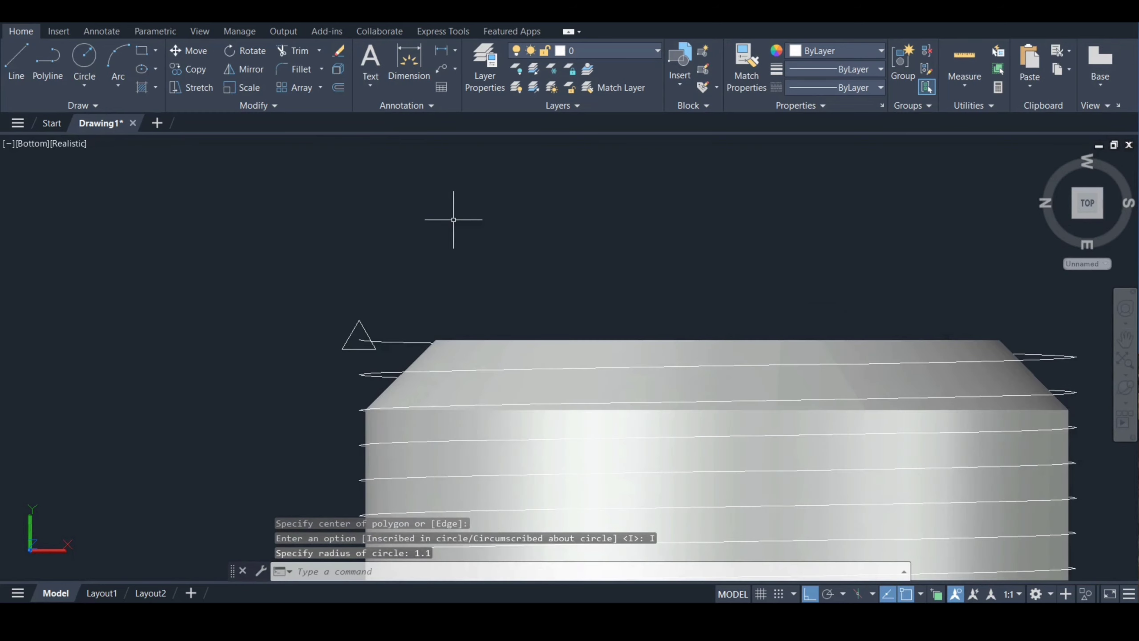
Step: Rotate the triangular profile 270° about the helix's endpoint so one corner points toward the shank
{"action": "type", "text": "ro"}
{"action": "key", "text": "Return"}
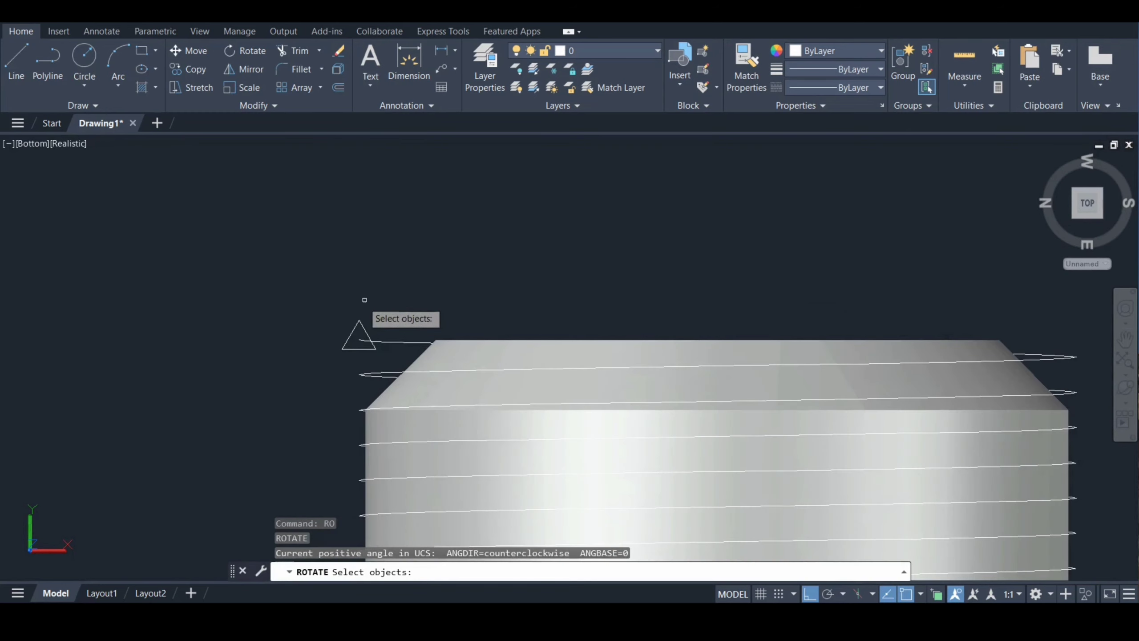
{"action": "left_click", "coordinate": [349, 339]}
{"action": "key", "text": "Return"}
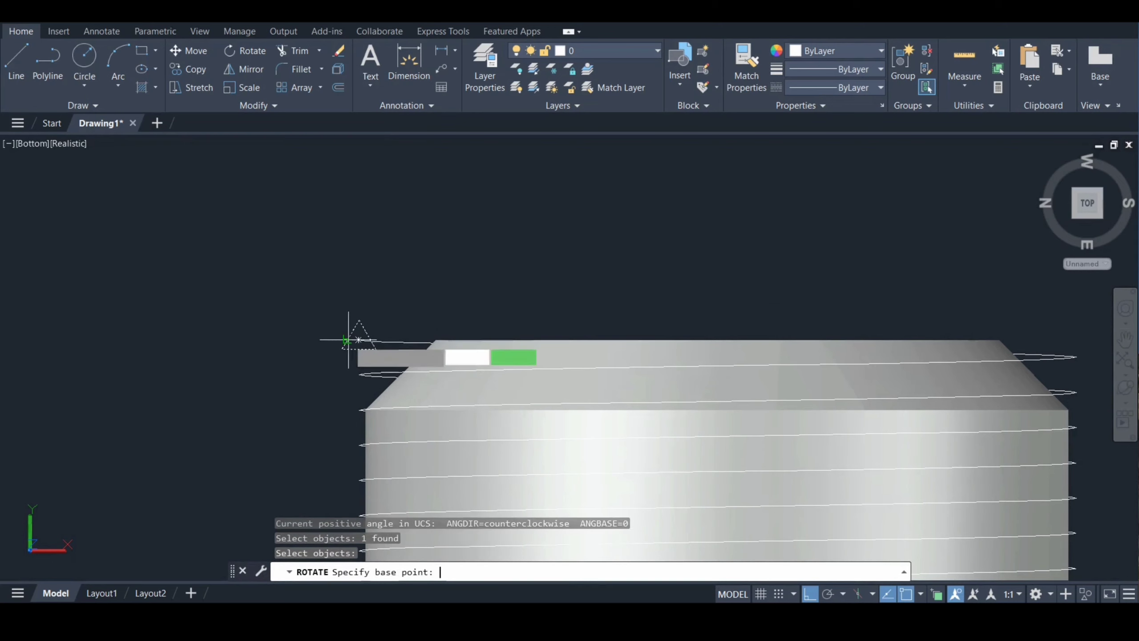
{"action": "left_click", "coordinate": [358, 339]}
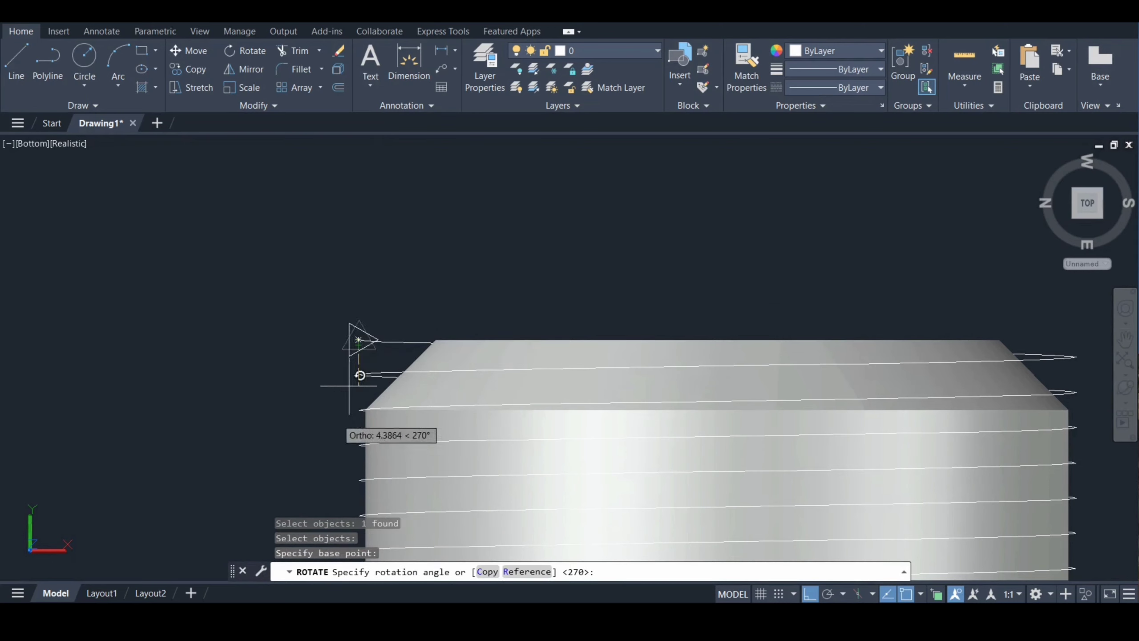
{"action": "left_click", "coordinate": [333, 433]}
{"action": "type", "text": "r"}
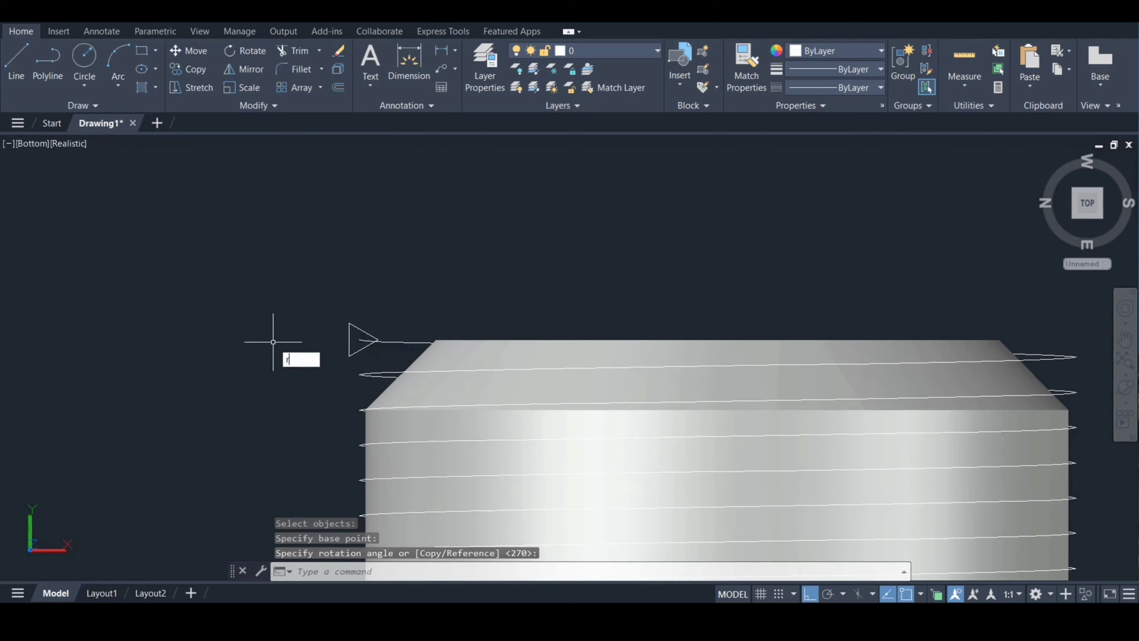
{"action": "key", "text": "Escape"}
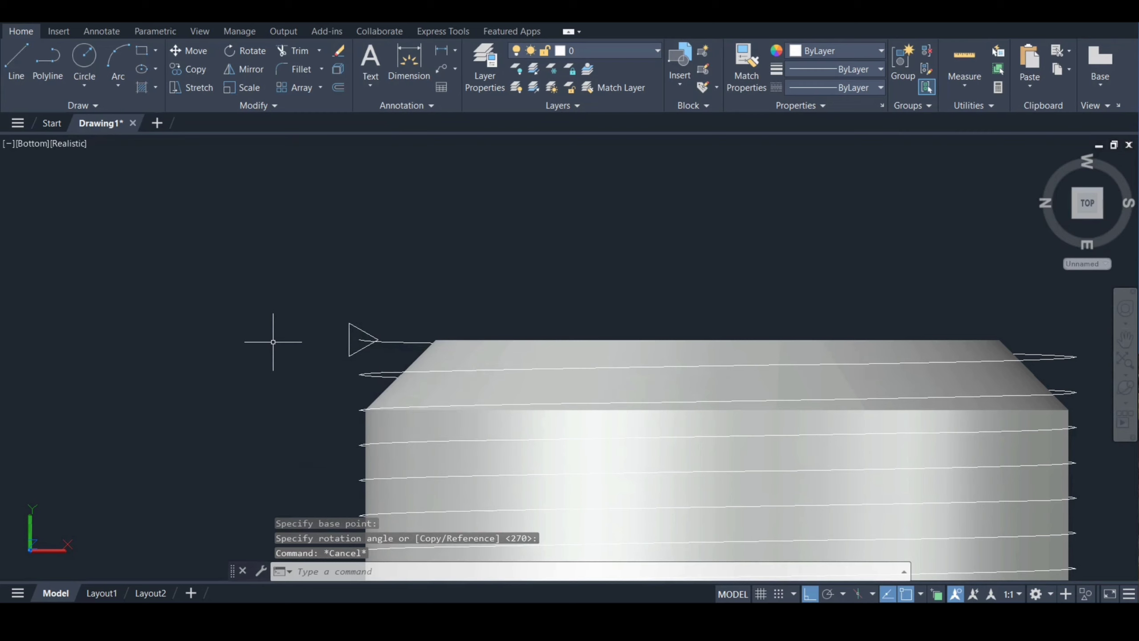
Step: Move the triangle so the midpoint of its outer vertical side sits on the helix's endpoint
{"action": "type", "text": "m"}
{"action": "key", "text": "Return"}
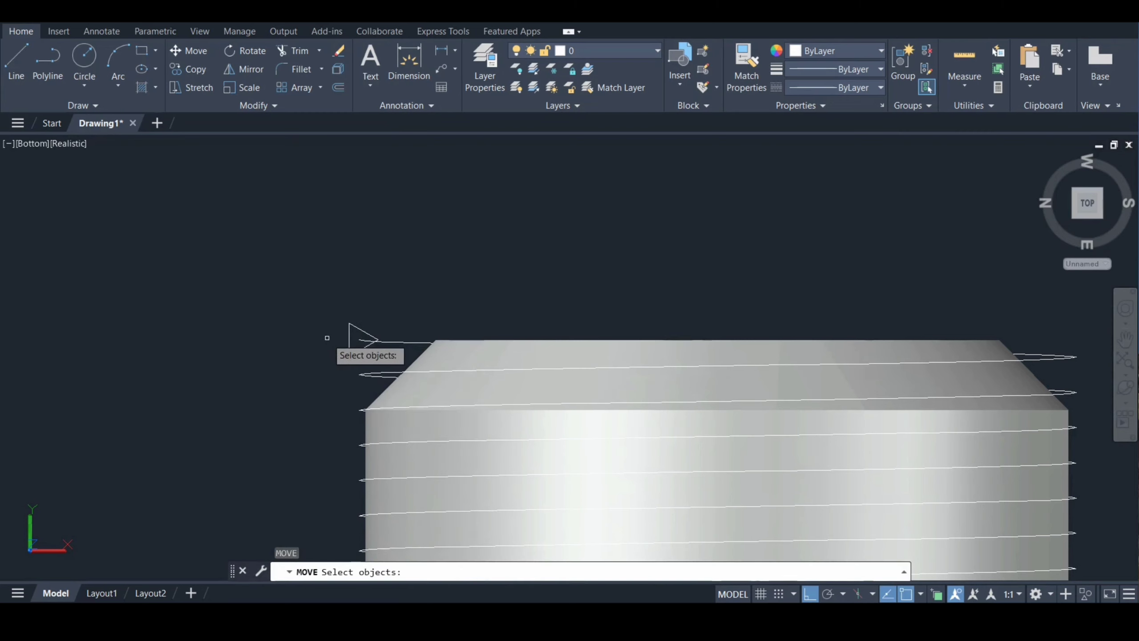
{"action": "left_click", "coordinate": [347, 341]}
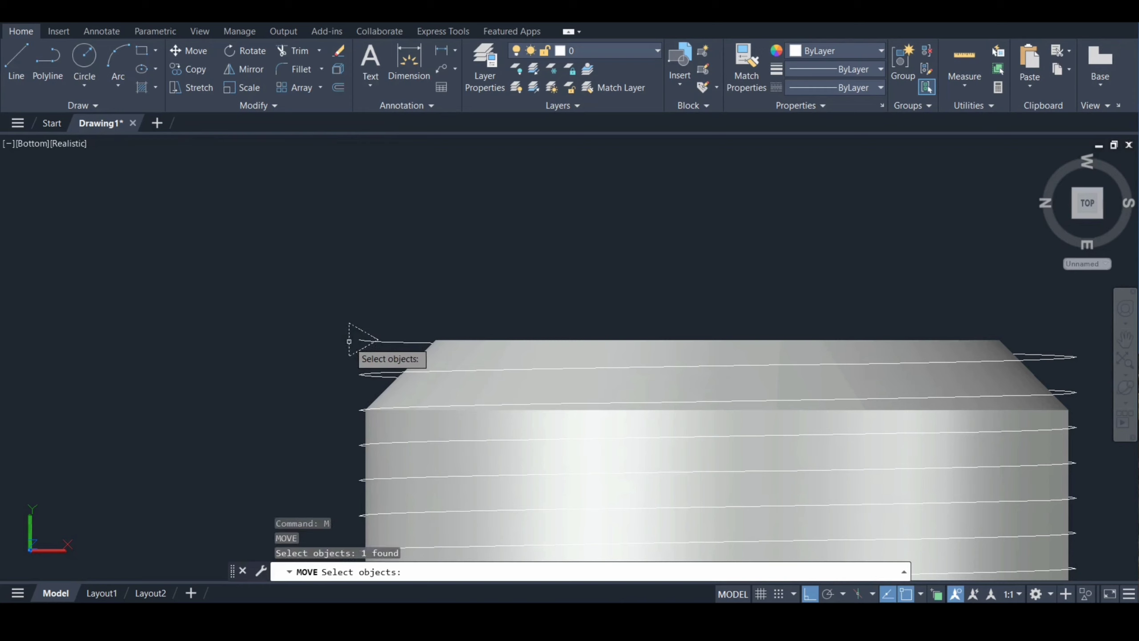
{"action": "key", "text": "Return"}
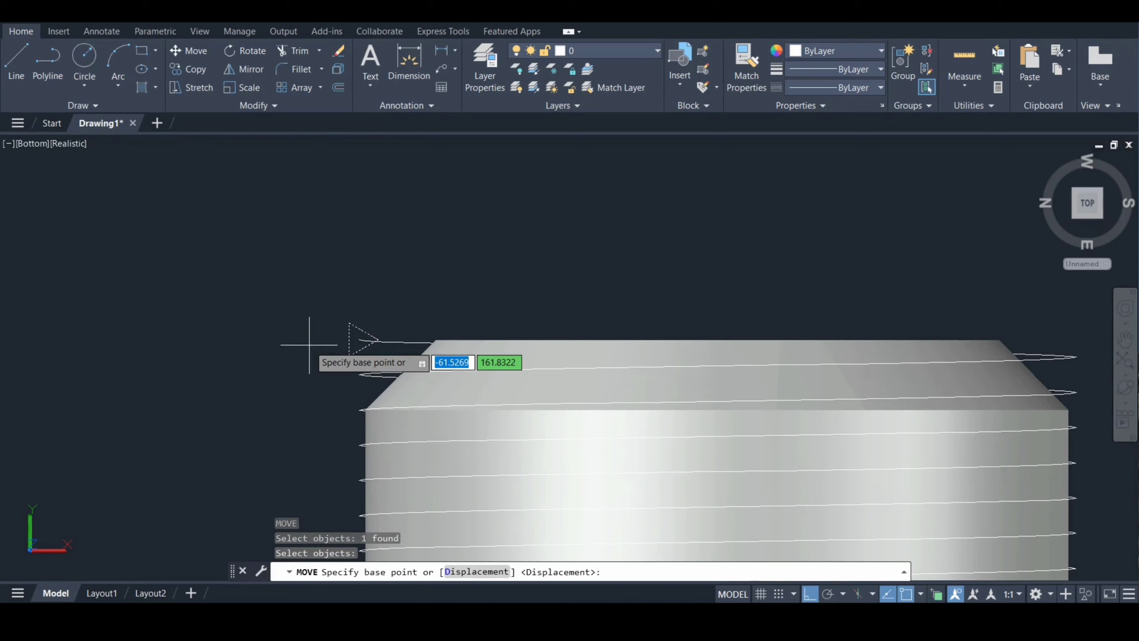
{"action": "left_click", "coordinate": [348, 330]}
{"action": "key", "text": "Escape"}
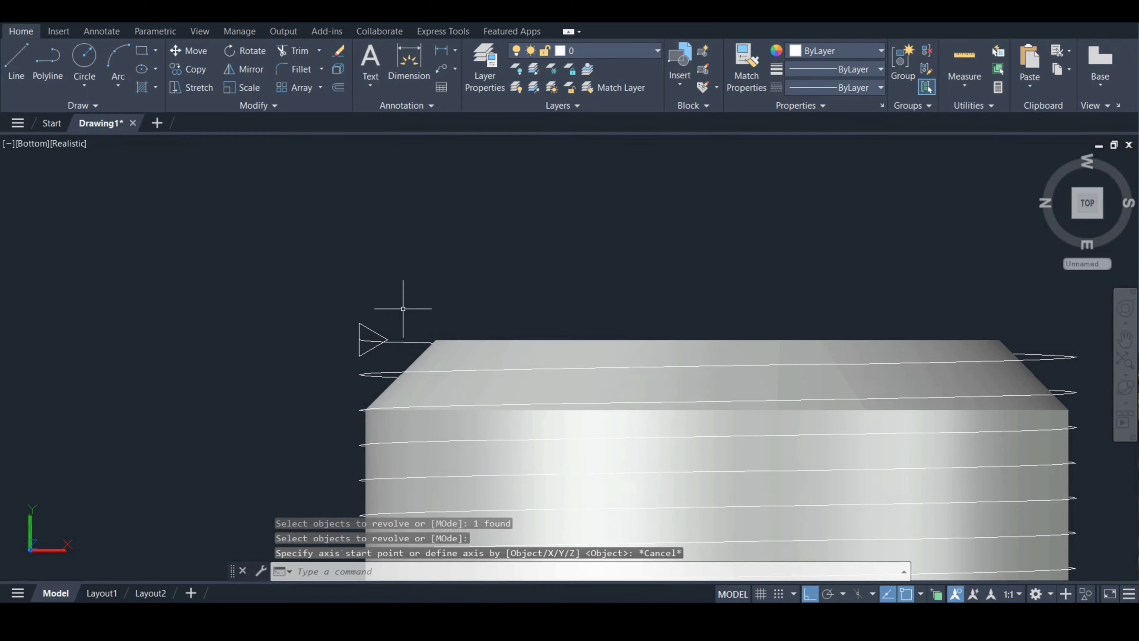
Step: Sweep the triangular profile along the helix to form the solid thread cutter
{"action": "type", "text": "ep"}
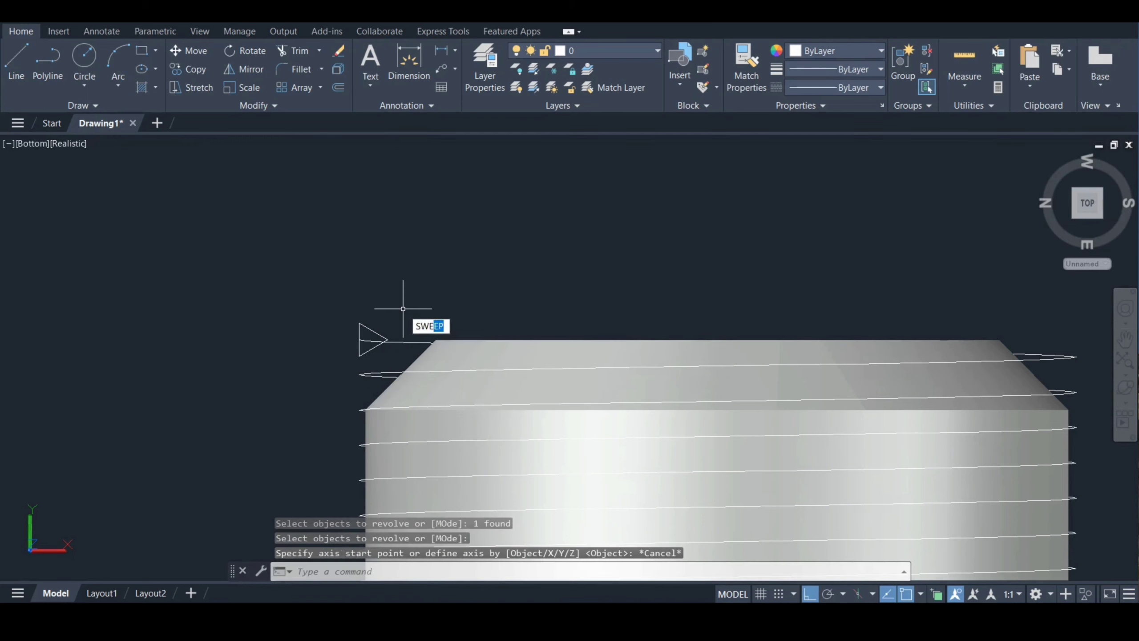
{"action": "key", "text": "Return"}
{"action": "left_click", "coordinate": [361, 327]}
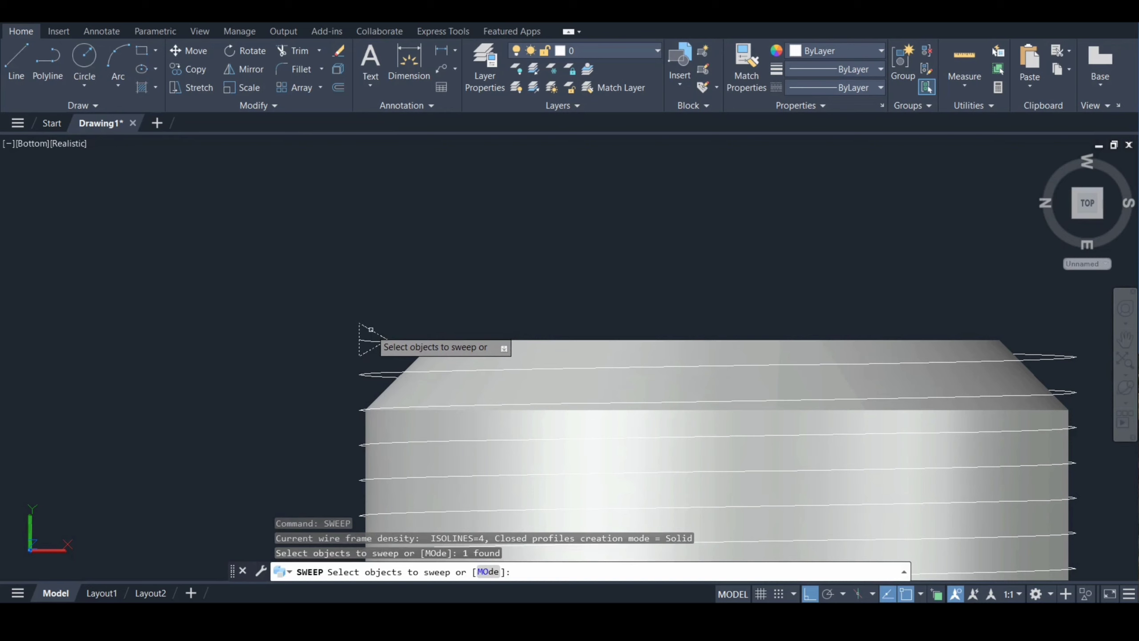
{"action": "key", "text": "Return"}
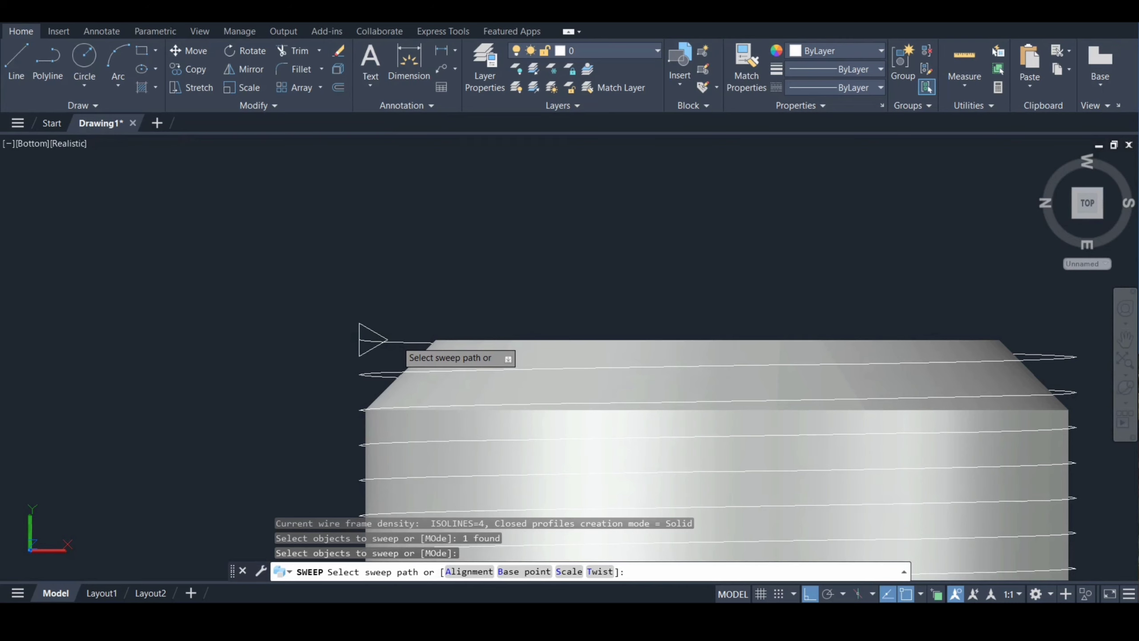
{"action": "left_click", "coordinate": [401, 346]}
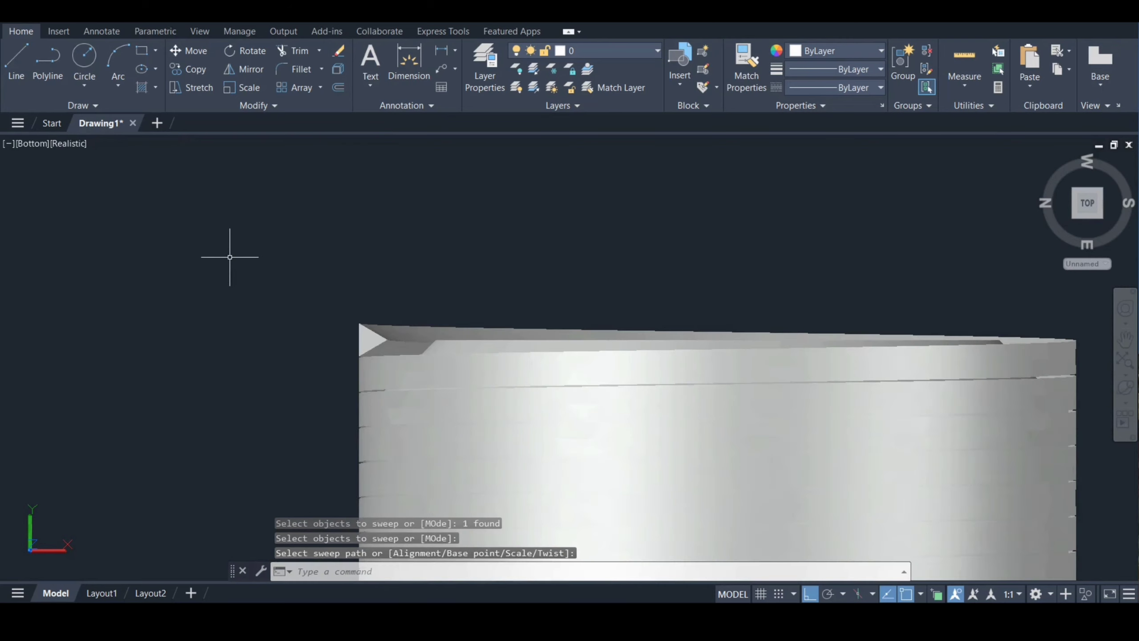
Step: Move the swept thread solid 4 units along the shank's axis, away from the collar
{"action": "scroll", "coordinate": [230, 257], "scroll_direction": "down", "scroll_amount": 6}
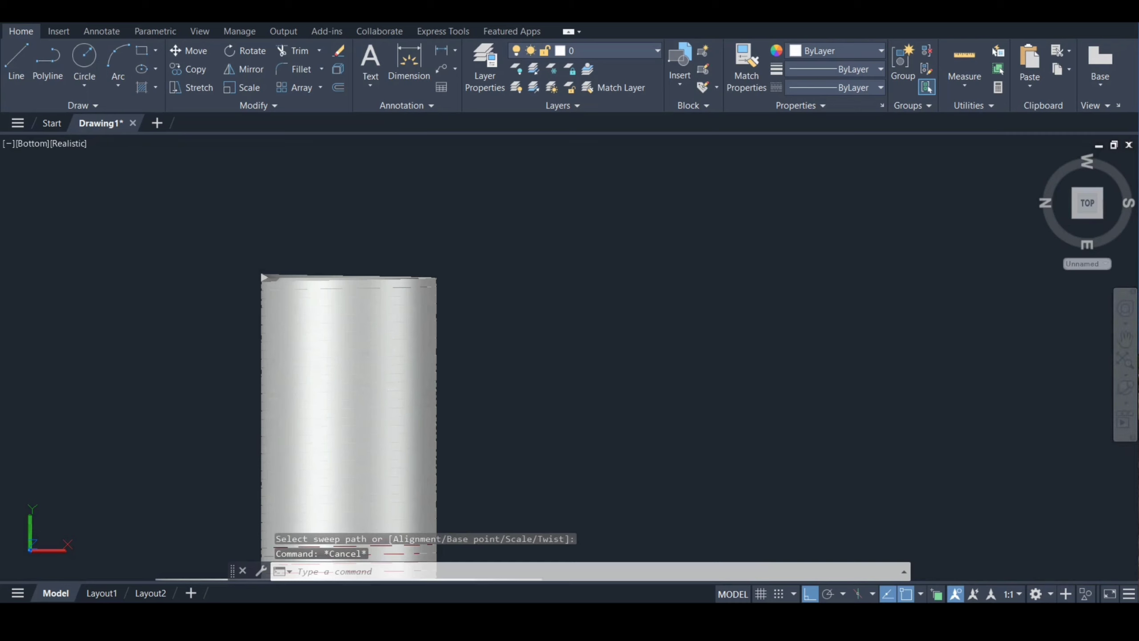
{"action": "left_click", "coordinate": [1125, 340]}
{"action": "left_click_drag", "start_coordinate": [590, 376], "coordinate": [753, 345]}
{"action": "key", "text": "Escape"}
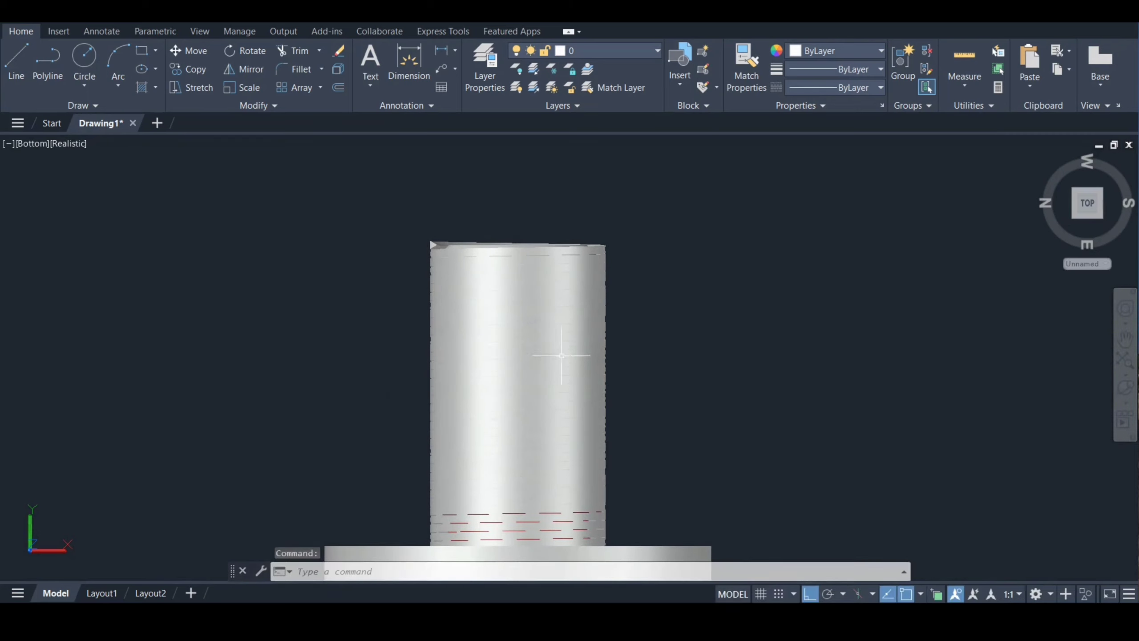
{"action": "left_click", "coordinate": [537, 362]}
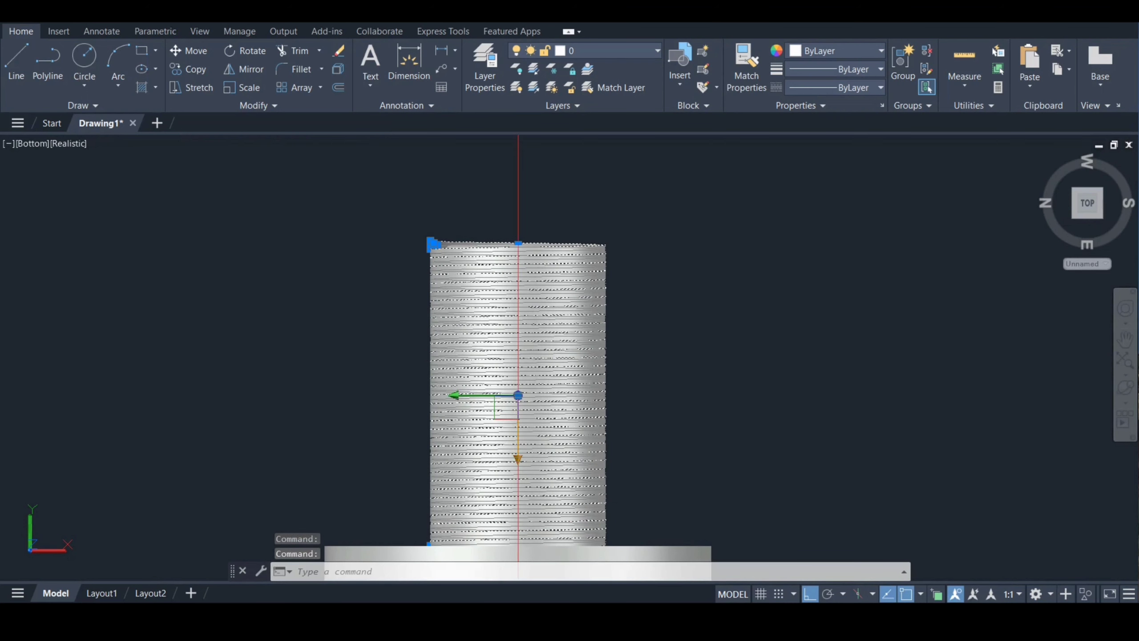
{"action": "left_click", "coordinate": [518, 458]}
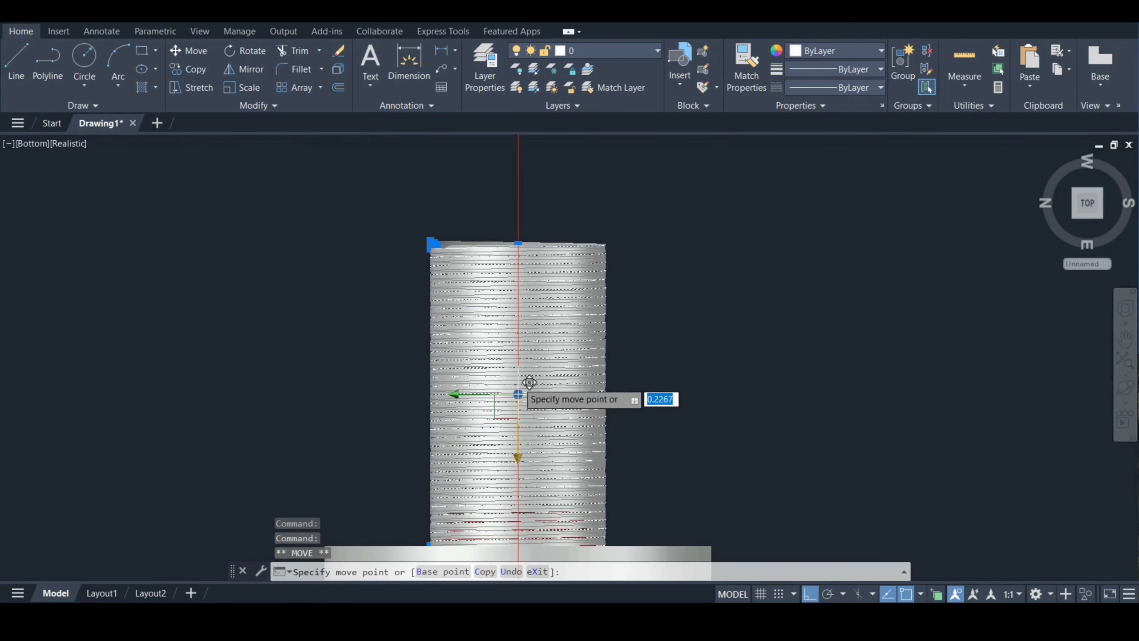
{"action": "type", "text": "4"}
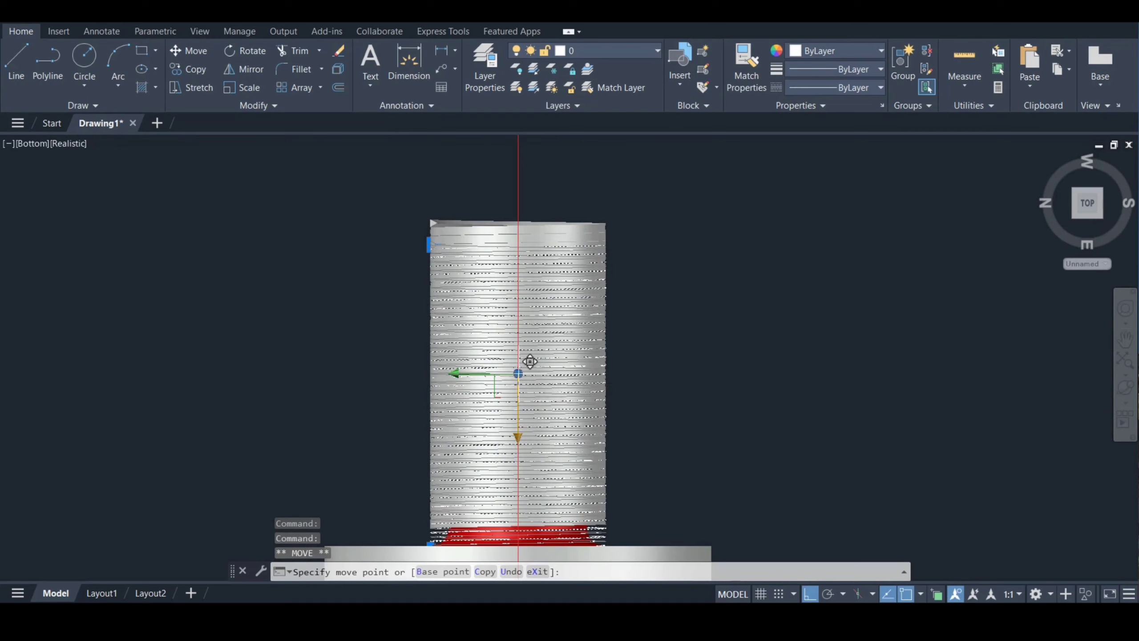
{"action": "key", "text": "Return"}
{"action": "key", "text": "Escape"}
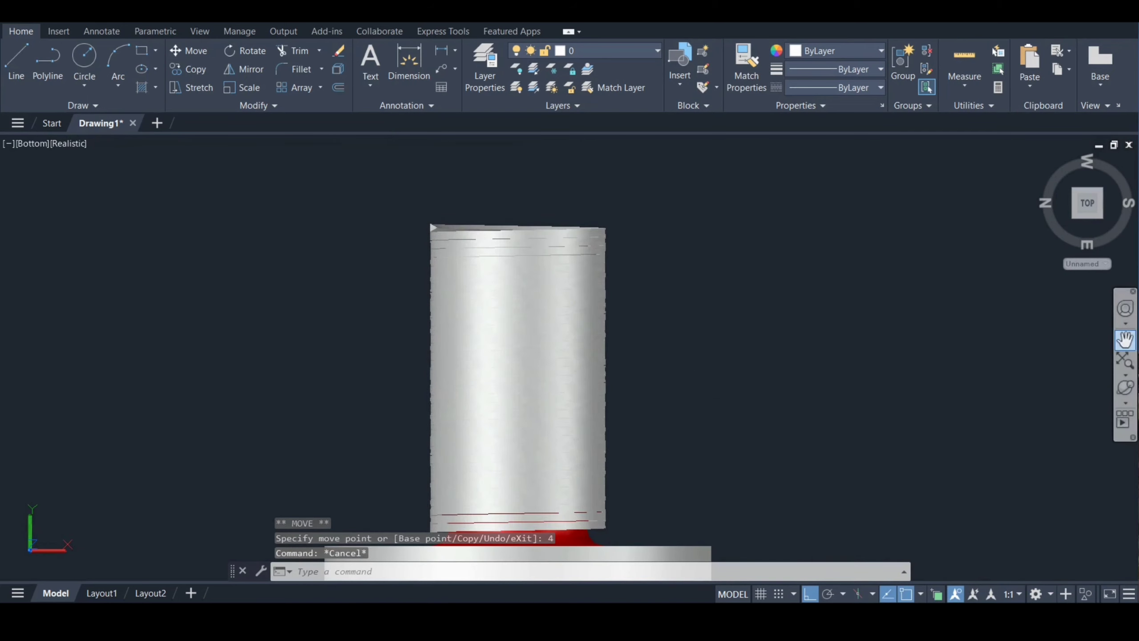
Step: Subtract the swept thread solid from the eye bolt body to cut the thread into the shank
{"action": "left_click", "coordinate": [1125, 339]}
{"action": "left_click_drag", "start_coordinate": [700, 437], "coordinate": [719, 371]}
{"action": "key", "text": "Escape"}
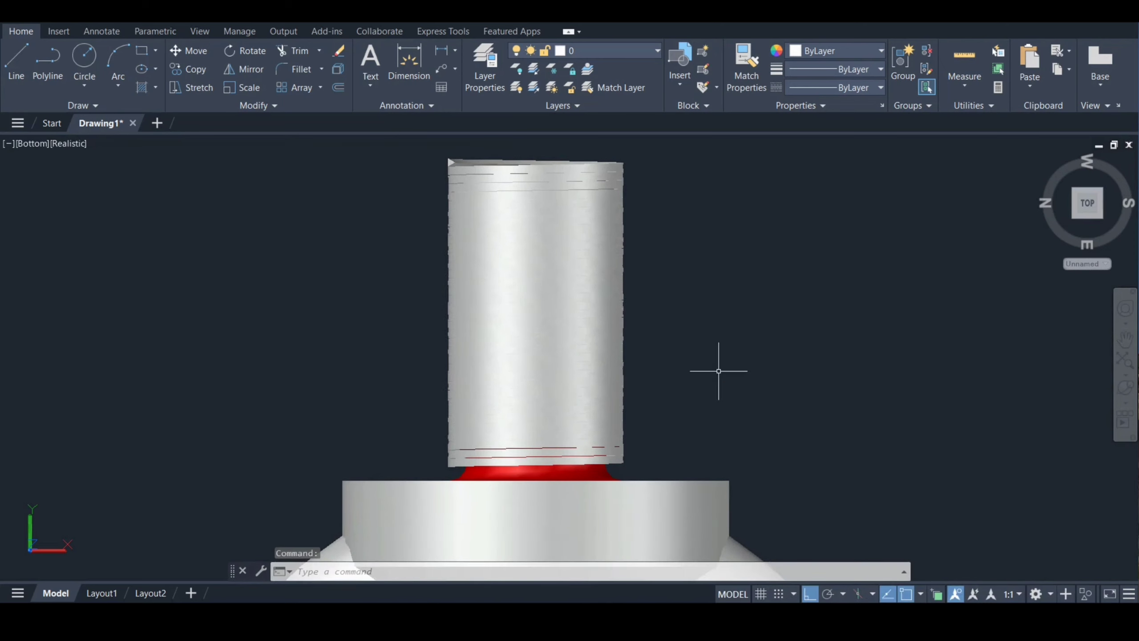
{"action": "key", "text": "Return"}
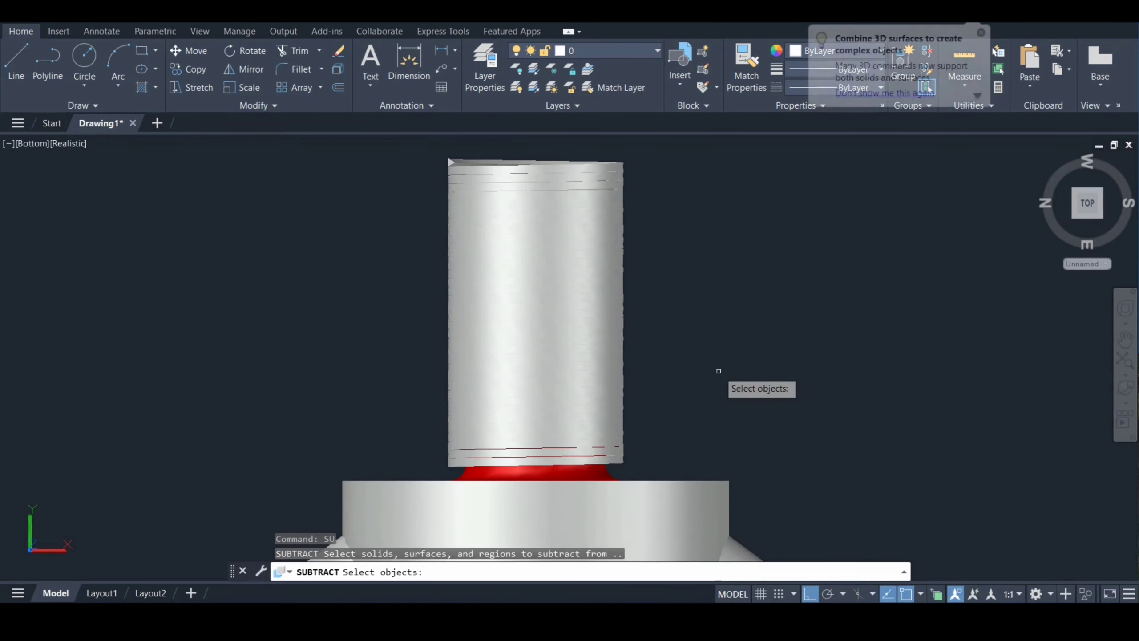
{"action": "left_click", "coordinate": [585, 472]}
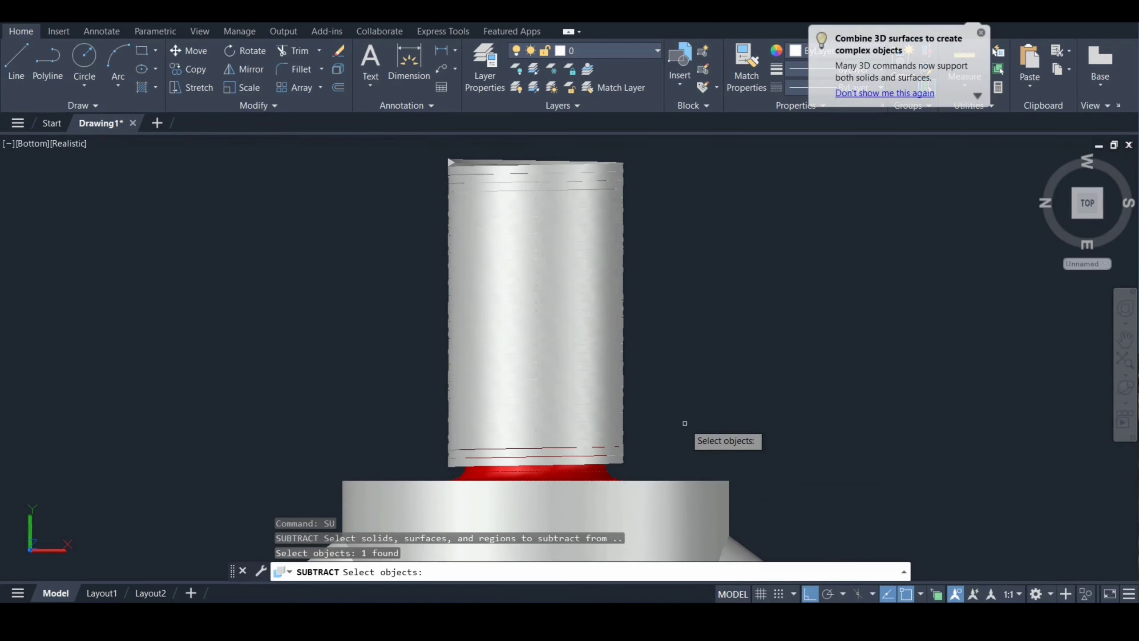
{"action": "key", "text": "Return"}
{"action": "left_click", "coordinate": [578, 358]}
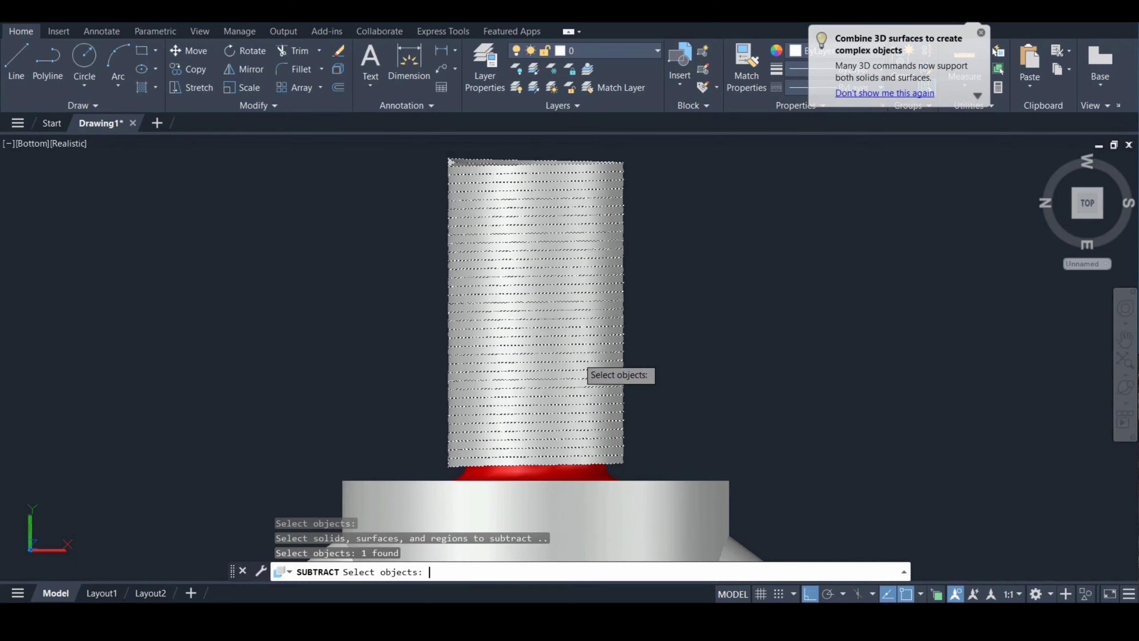
{"action": "key", "text": "Return"}
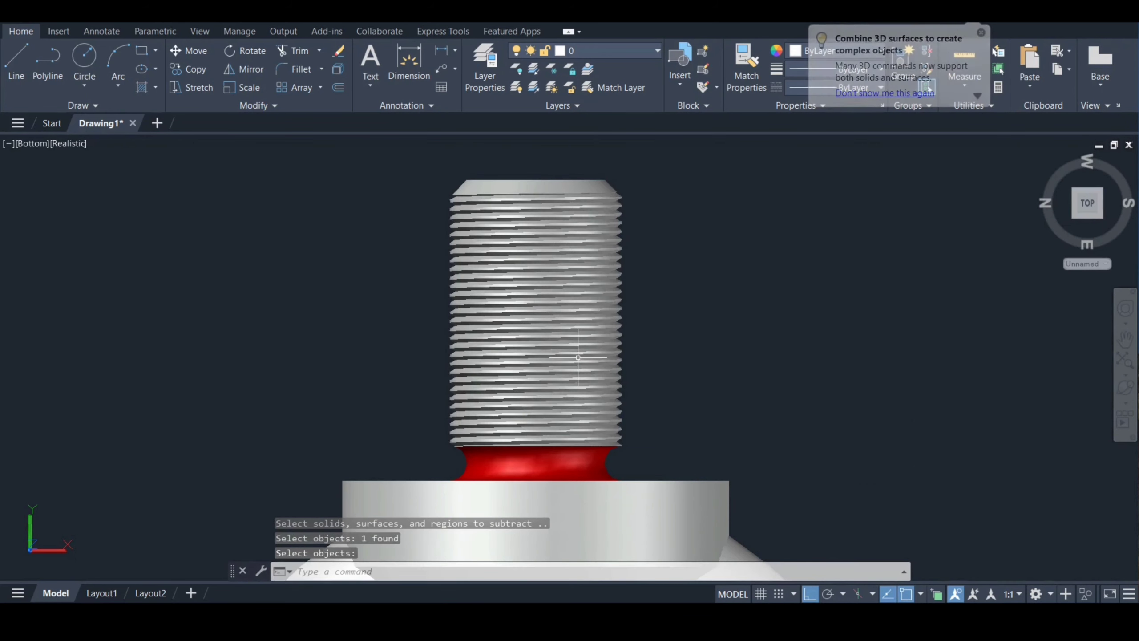
Step: Examine the entire eye bolt and its threaded shank from an angled 3D view
{"action": "left_click", "coordinate": [1125, 388]}
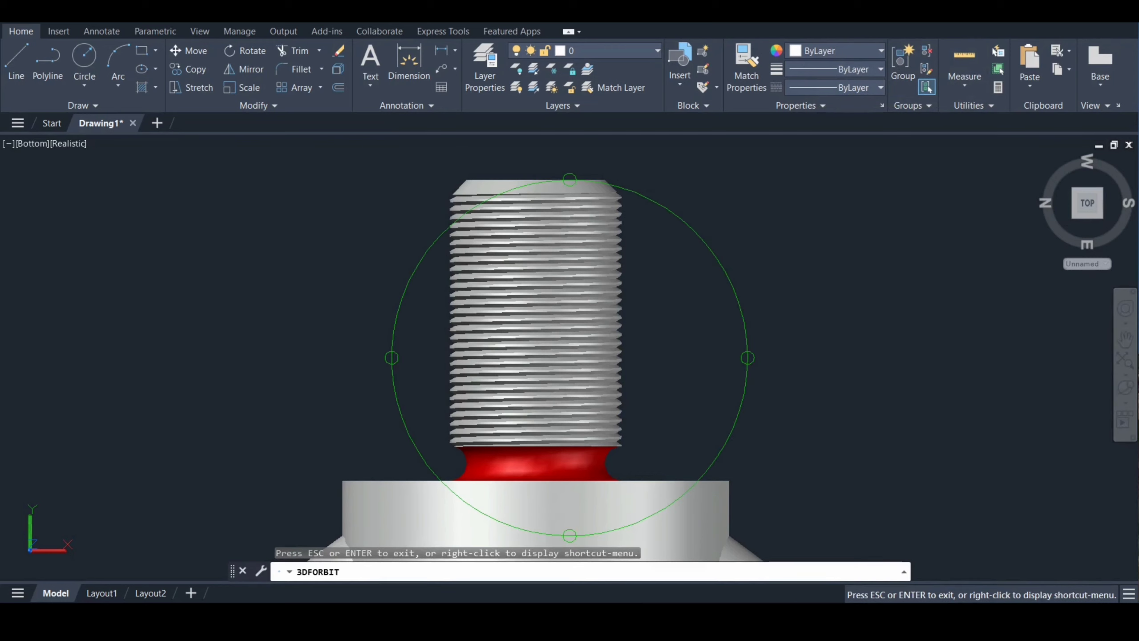
{"action": "left_click_drag", "start_coordinate": [578, 418], "coordinate": [574, 189]}
{"action": "scroll", "coordinate": [570, 179], "scroll_direction": "down", "scroll_amount": 4}
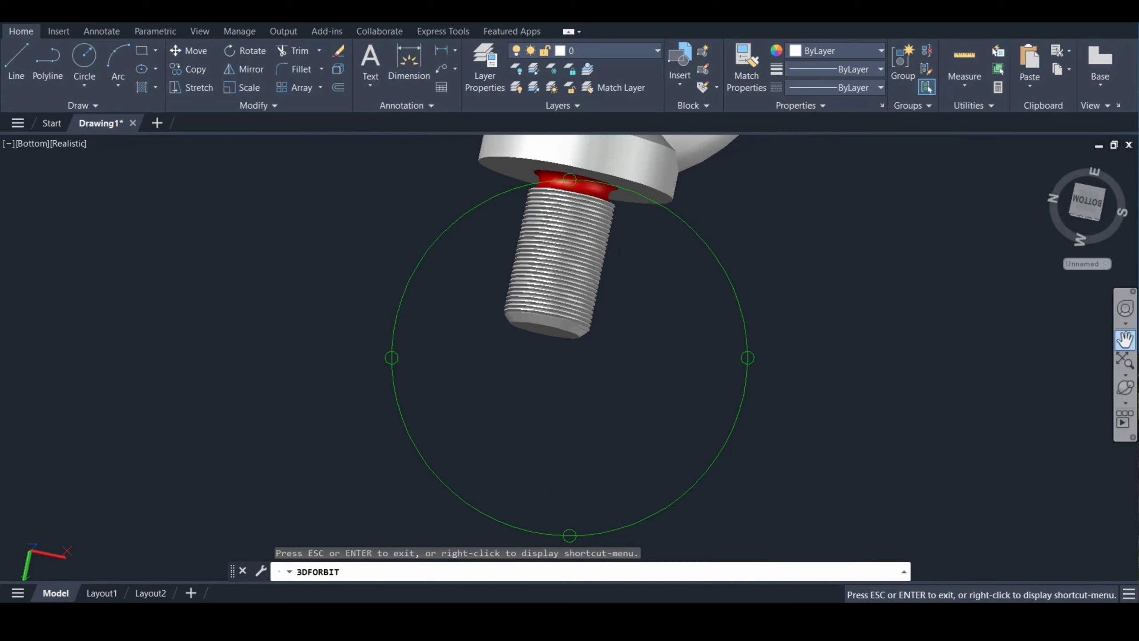
{"action": "left_click", "coordinate": [1126, 340]}
{"action": "left_click_drag", "start_coordinate": [652, 281], "coordinate": [623, 498]}
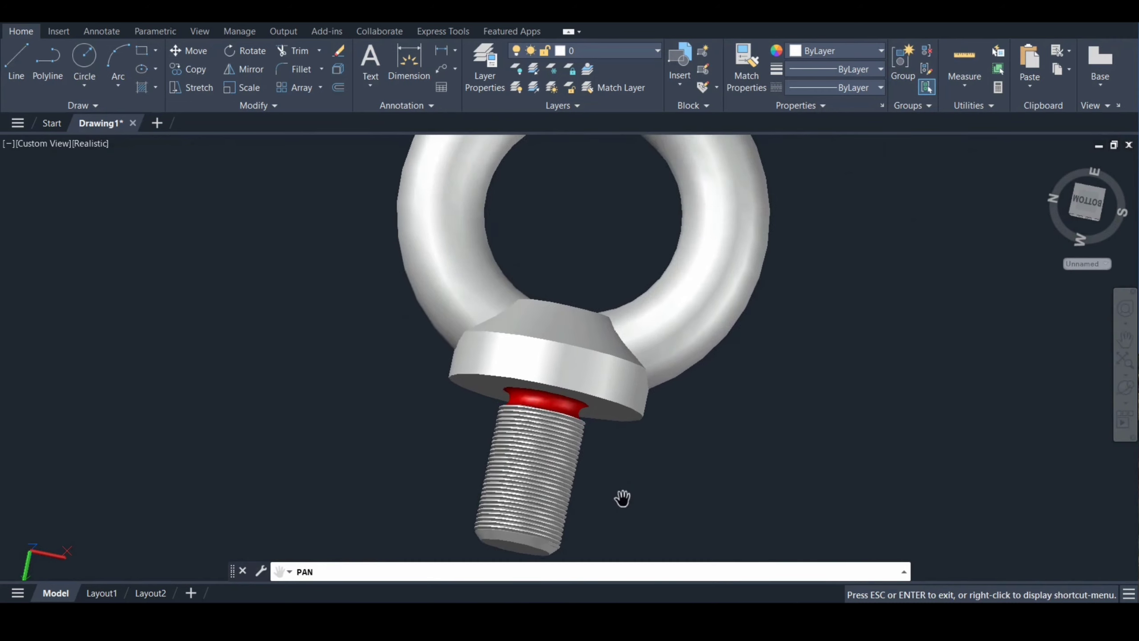
{"action": "scroll", "coordinate": [622, 499], "scroll_direction": "down", "scroll_amount": 3}
{"action": "scroll", "coordinate": [623, 498], "scroll_direction": "up", "scroll_amount": 3}
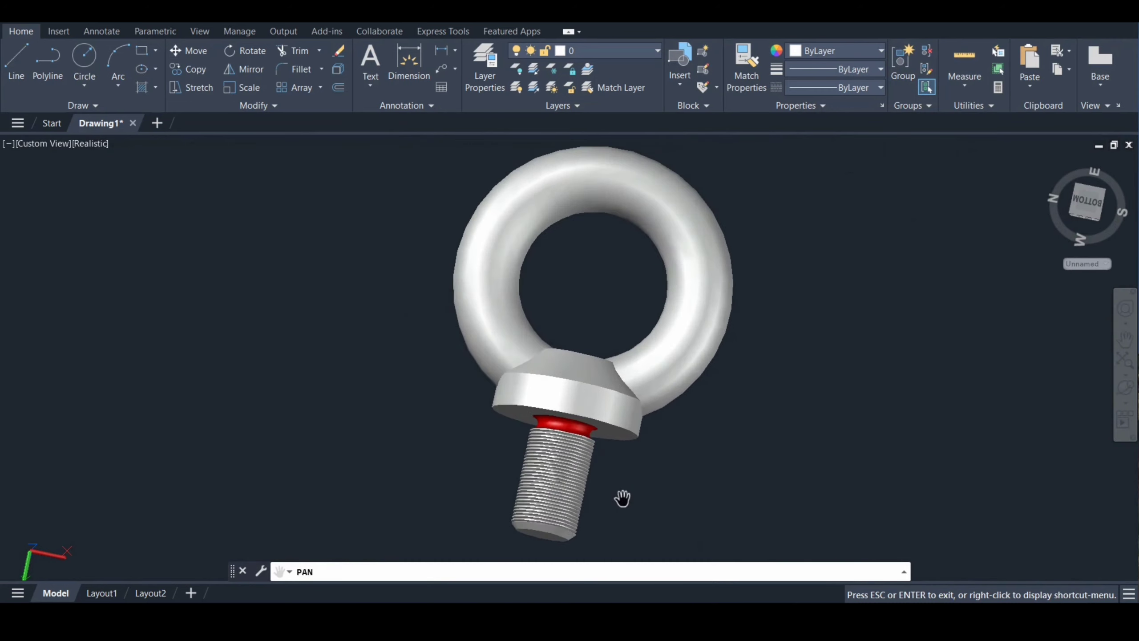
{"action": "key", "text": "Escape"}
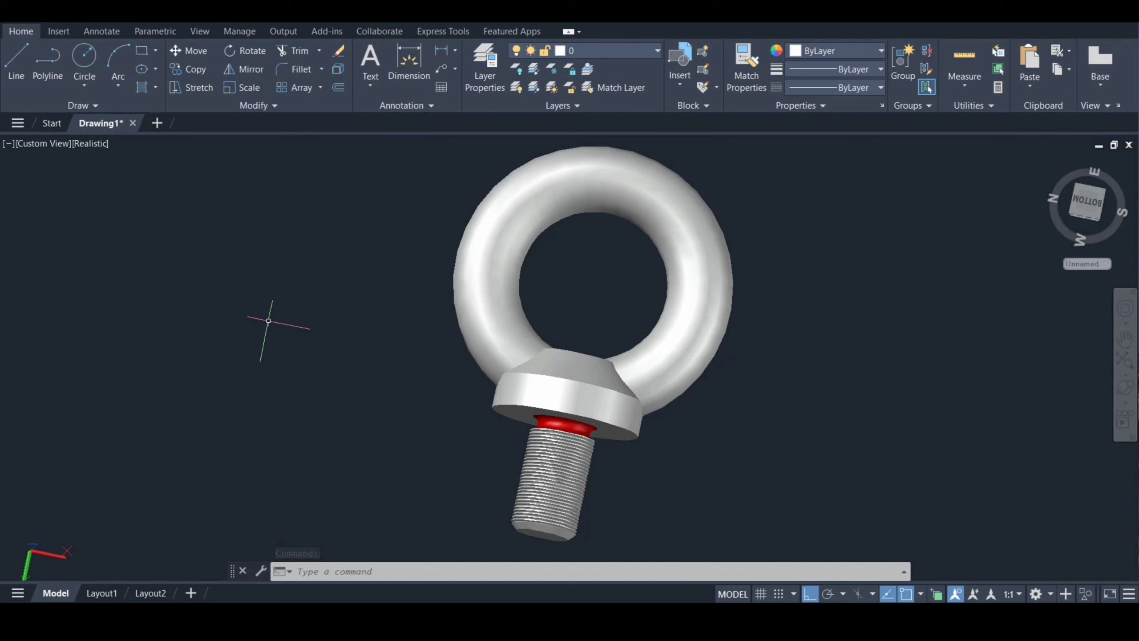
Step: Apply a pale blue Metallic Paint material from the Autodesk Library to the entire eye bolt
{"action": "type", "text": "rmat"}
{"action": "key", "text": "Return"}
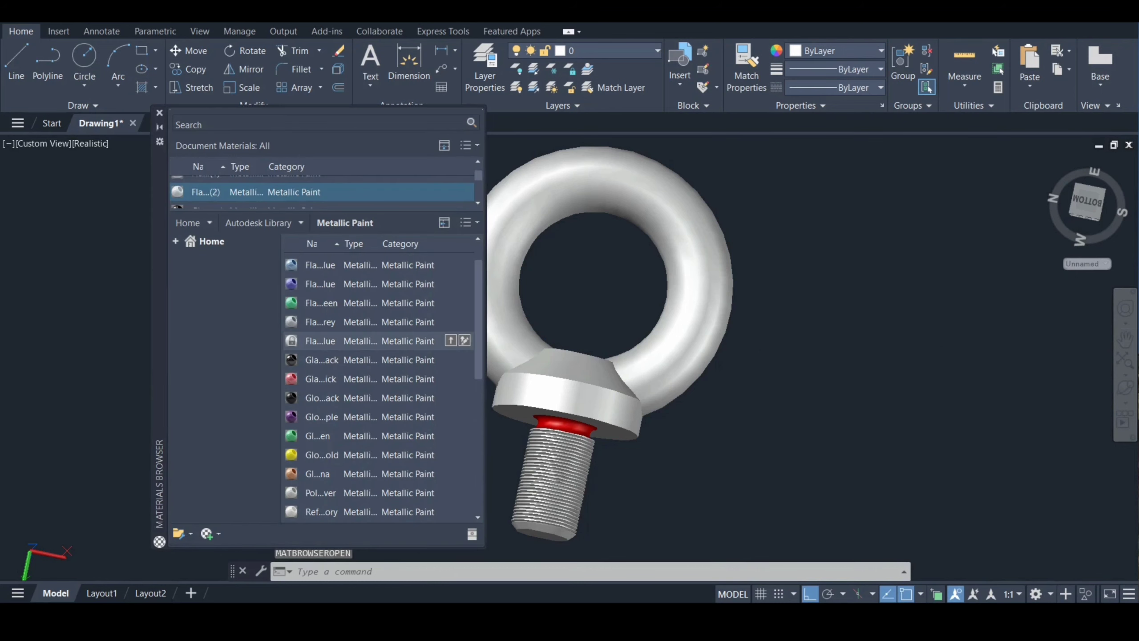
{"action": "key", "text": "ctrl+a"}
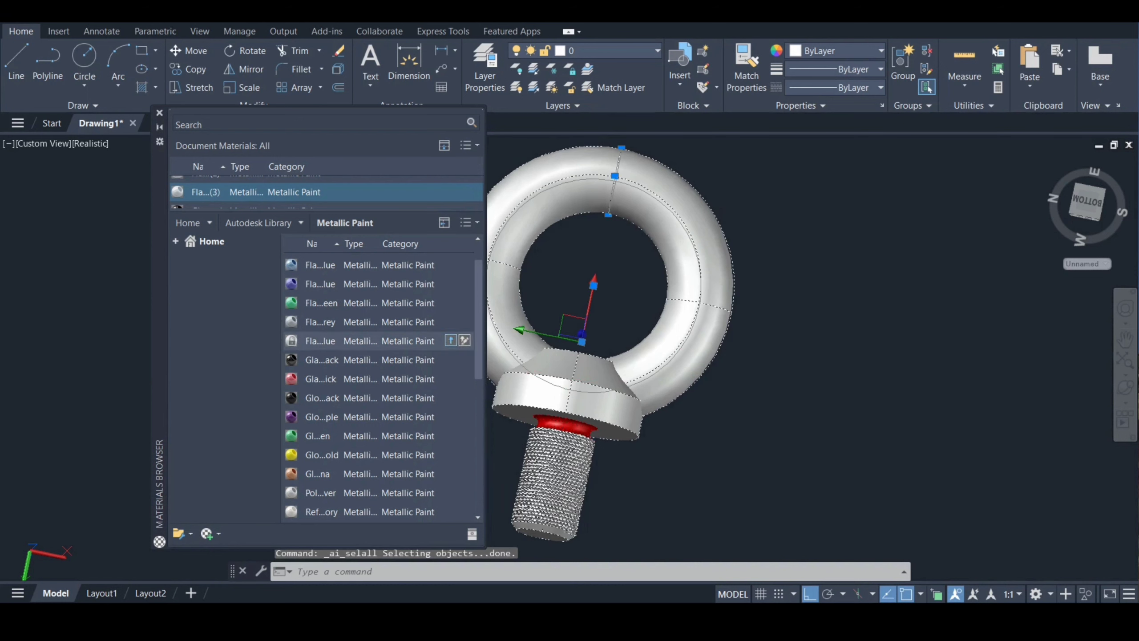
{"action": "left_click", "coordinate": [324, 340]}
{"action": "left_click", "coordinate": [159, 113]}
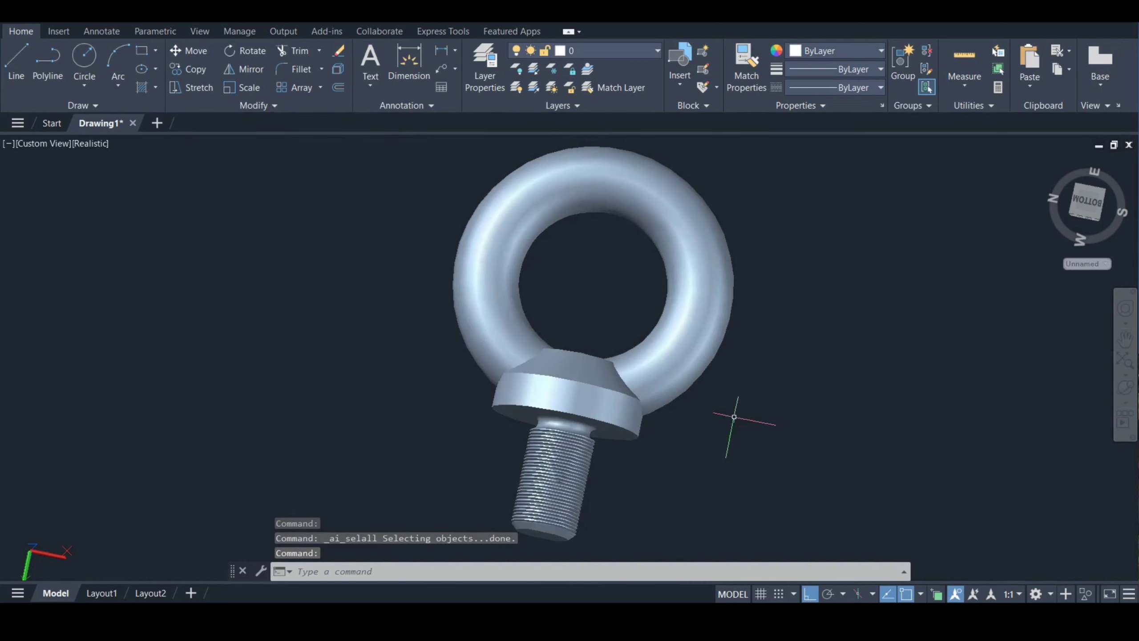
{"action": "left_click", "coordinate": [1124, 387]}
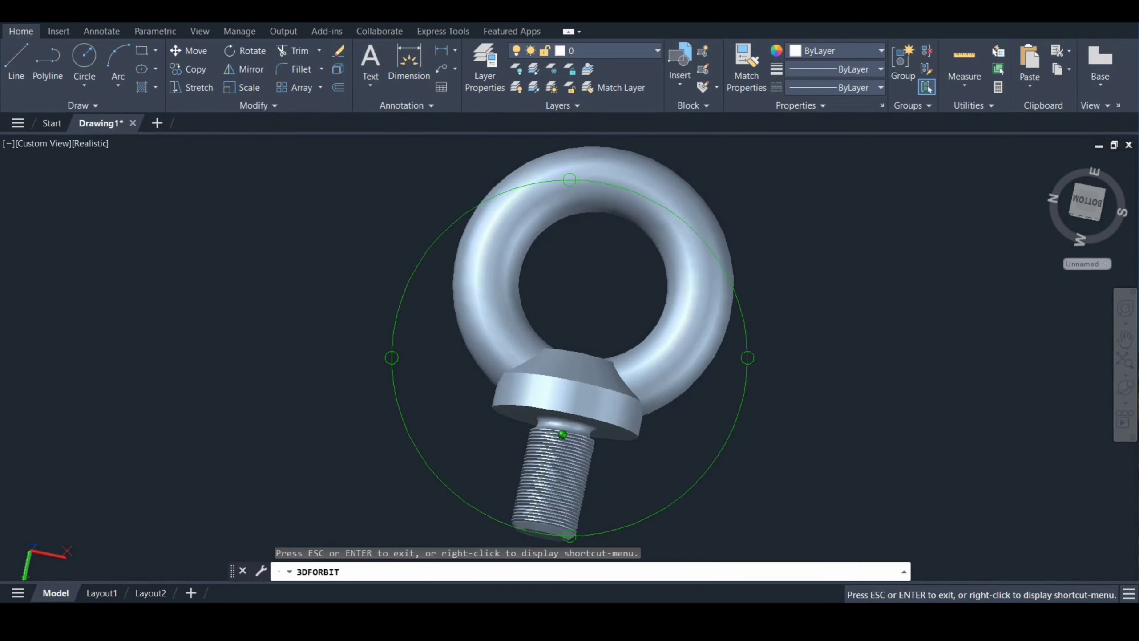
{"action": "mouse_move", "coordinate": [569, 448]}
{"action": "left_mouse_down"}
{"action": "mouse_move", "coordinate": [578, 287]}
{"action": "mouse_move", "coordinate": [628, 323]}
{"action": "mouse_move", "coordinate": [547, 287]}
{"action": "mouse_move", "coordinate": [619, 269]}
{"action": "mouse_move", "coordinate": [673, 431]}
{"action": "mouse_move", "coordinate": [690, 417]}
{"action": "mouse_move", "coordinate": [562, 434]}
{"action": "mouse_move", "coordinate": [578, 428]}
{"action": "mouse_move", "coordinate": [453, 418]}
{"action": "mouse_move", "coordinate": [587, 390]}
{"action": "mouse_move", "coordinate": [572, 431]}
{"action": "mouse_move", "coordinate": [560, 432]}
{"action": "left_mouse_up"}
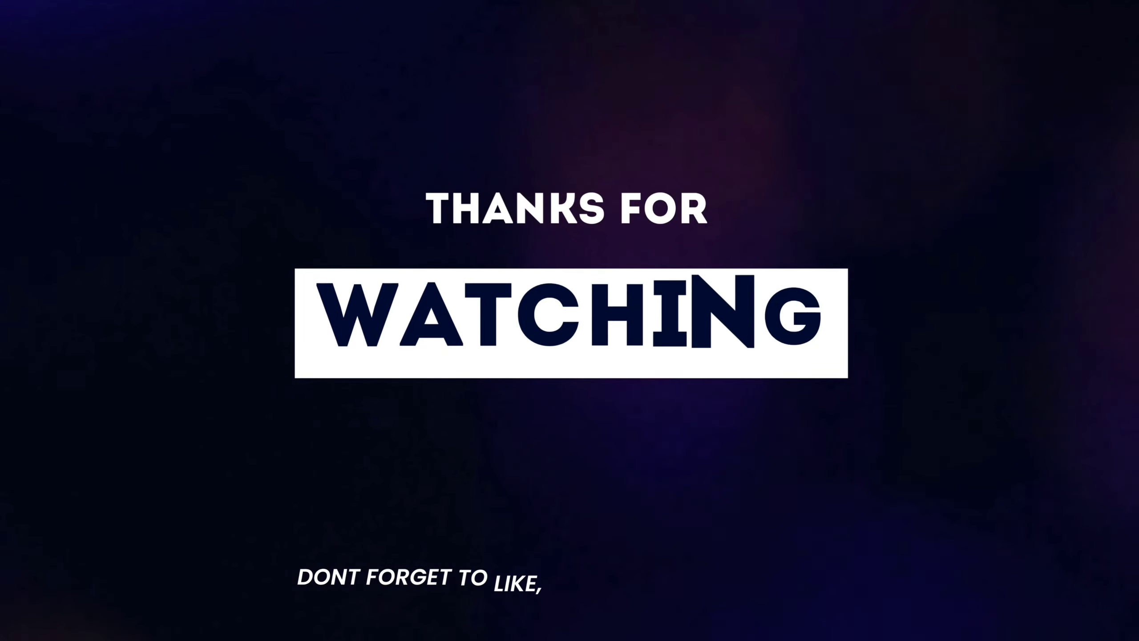